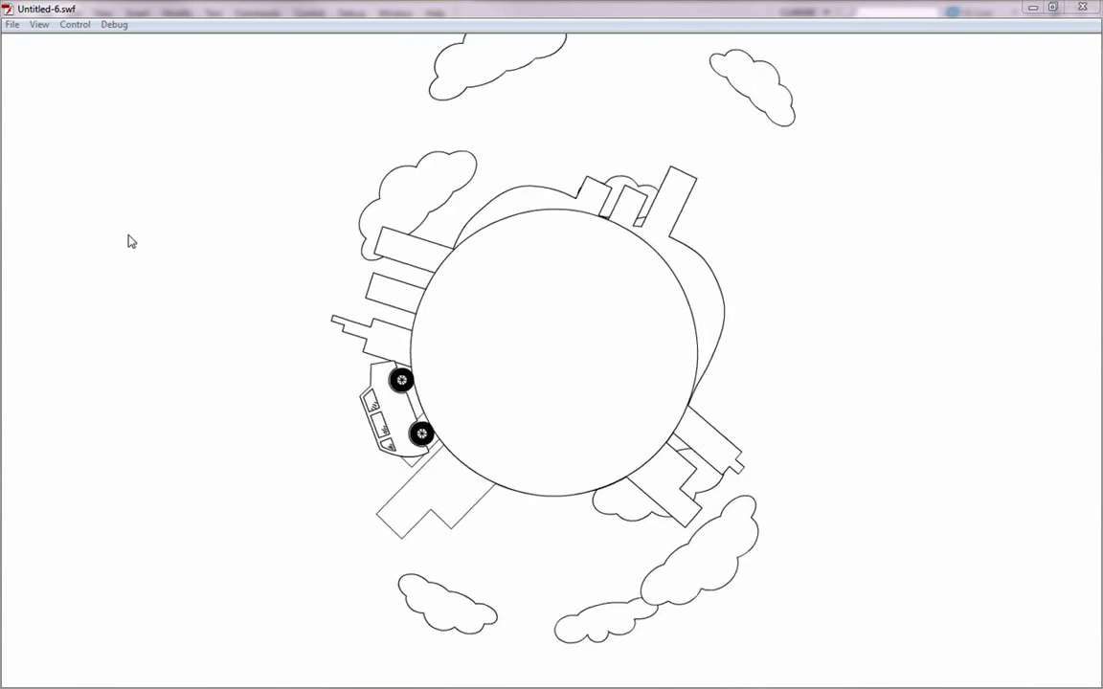
Close the animation preview and create a new ActionScript 2.0 document.
{"action": "key", "text": "ctrl+w"}
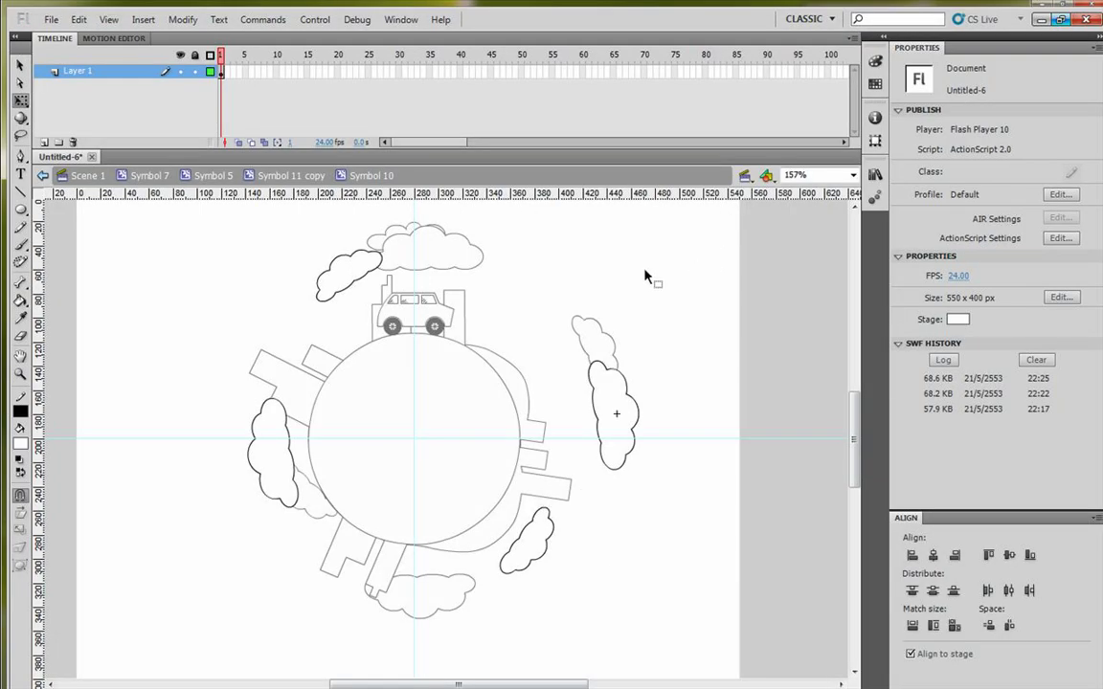
{"action": "left_click_drag", "start_coordinate": [597, 269], "coordinate": [593, 287]}
{"action": "key", "text": "ctrl+n"}
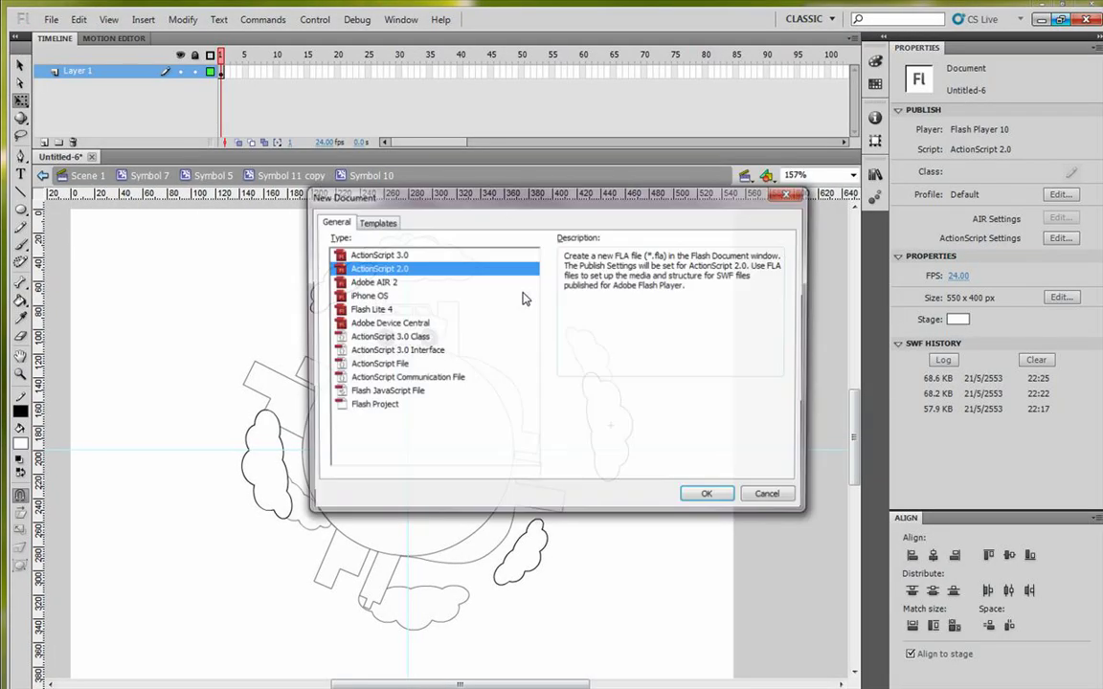
{"action": "left_click", "coordinate": [710, 497]}
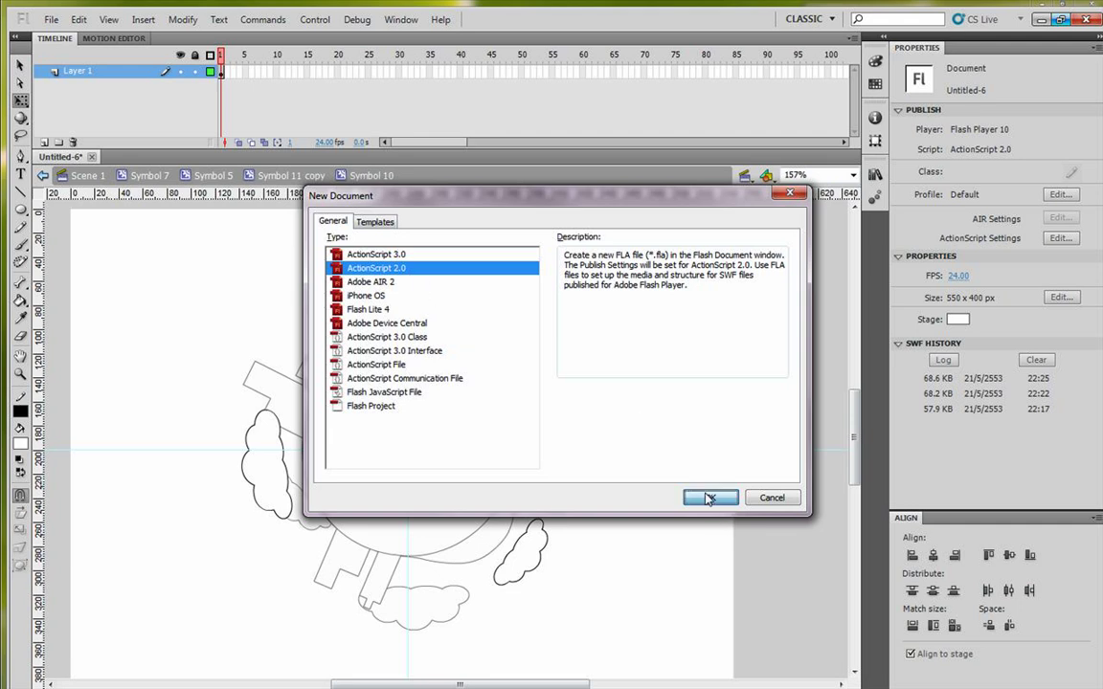
{"action": "mouse_move", "coordinate": [504, 345]}
{"action": "left_mouse_down"}
{"action": "mouse_move", "coordinate": [495, 327]}
{"action": "mouse_move", "coordinate": [492, 341]}
{"action": "left_mouse_up"}
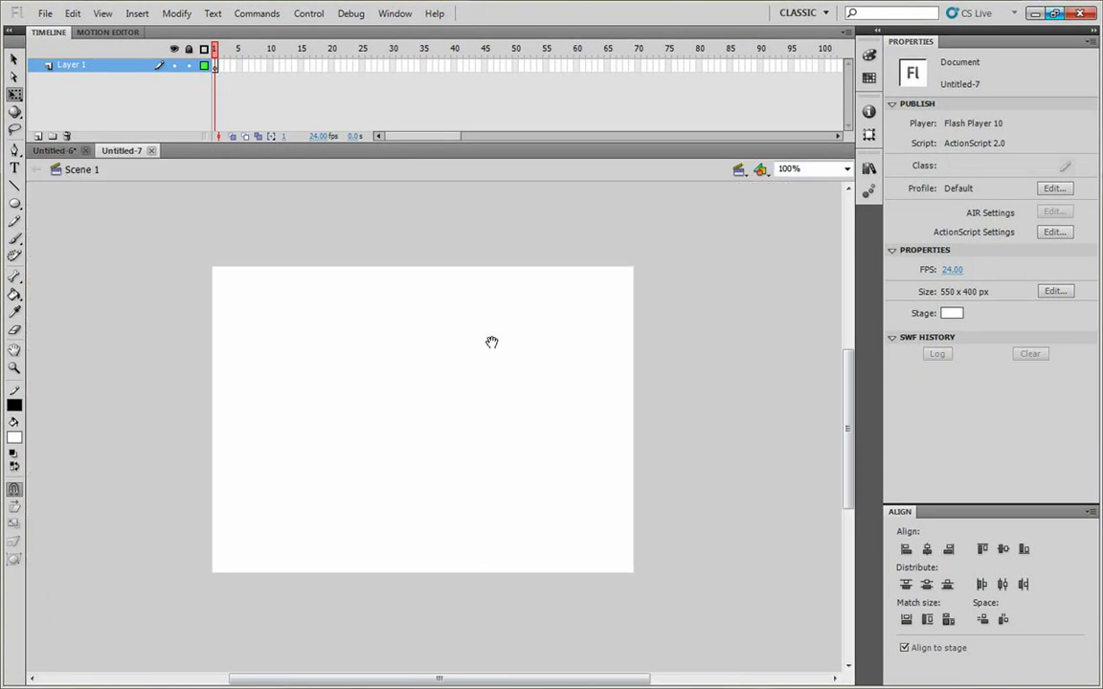
Draw a circle about 170 px in diameter and centre it horizontally and vertically on the stage.
{"action": "left_click", "coordinate": [14, 203]}
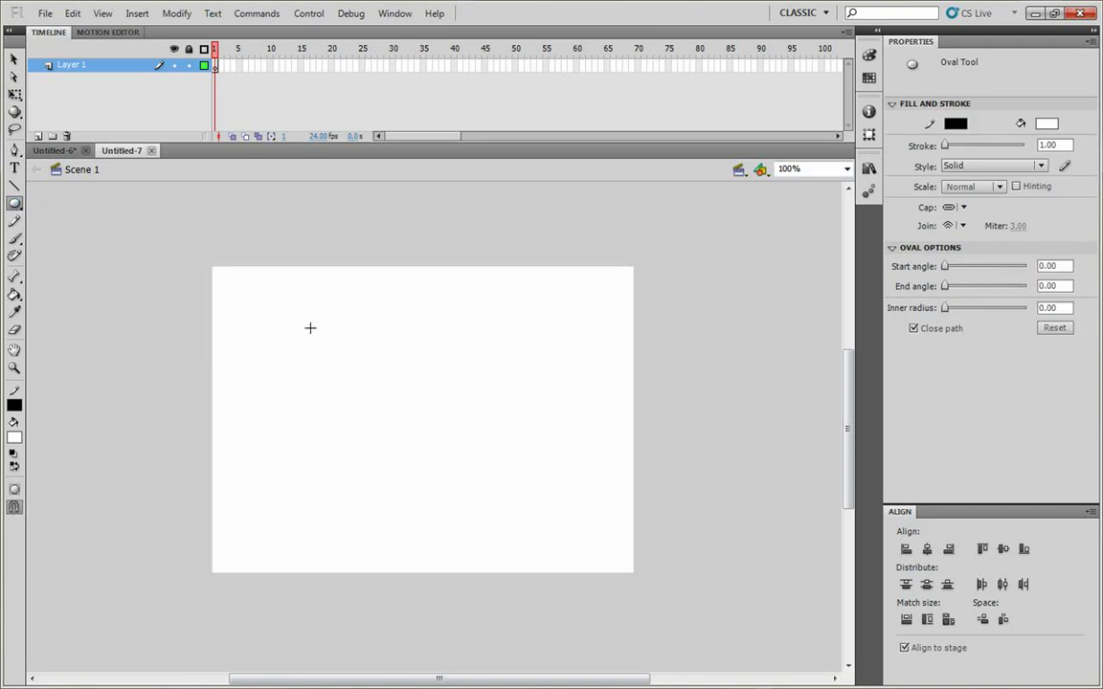
{"action": "left_click_drag", "start_coordinate": [344, 342], "coordinate": [461, 439]}
{"action": "key", "text": "v"}
{"action": "double_click", "coordinate": [435, 423]}
{"action": "left_click", "coordinate": [926, 550]}
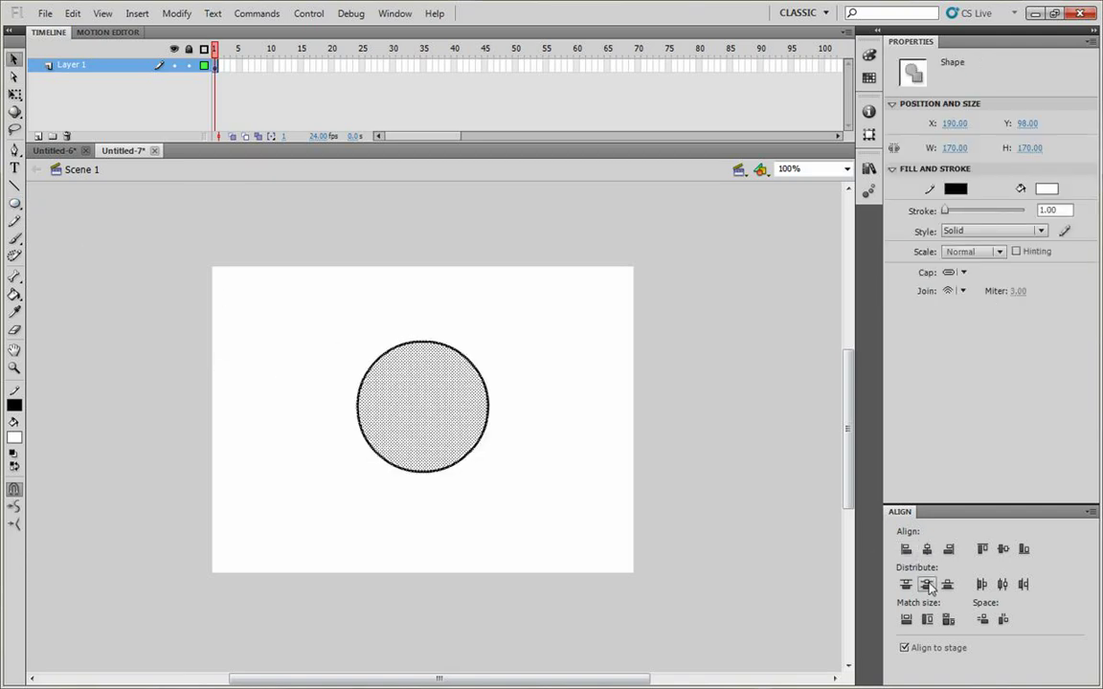
{"action": "key", "text": "ctrl+alt+5"}
Convert the circle into a movie clip symbol named โลก with centre registration.
{"action": "key", "text": "F8"}
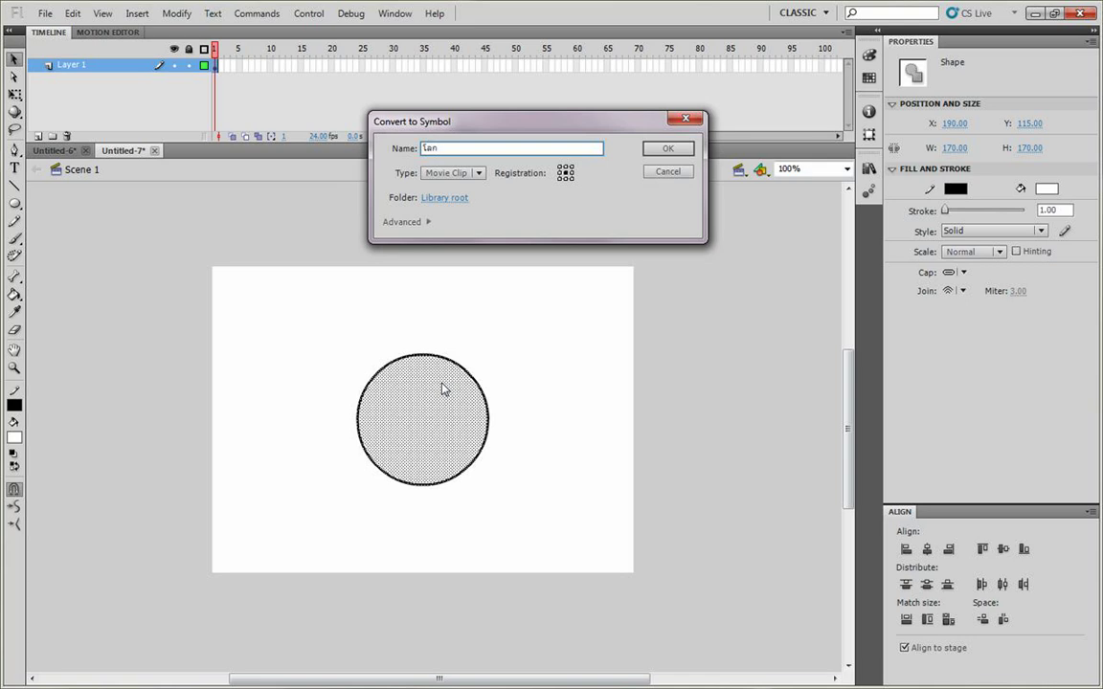
{"action": "type", "text": "โลก"}
{"action": "key", "text": "Return"}
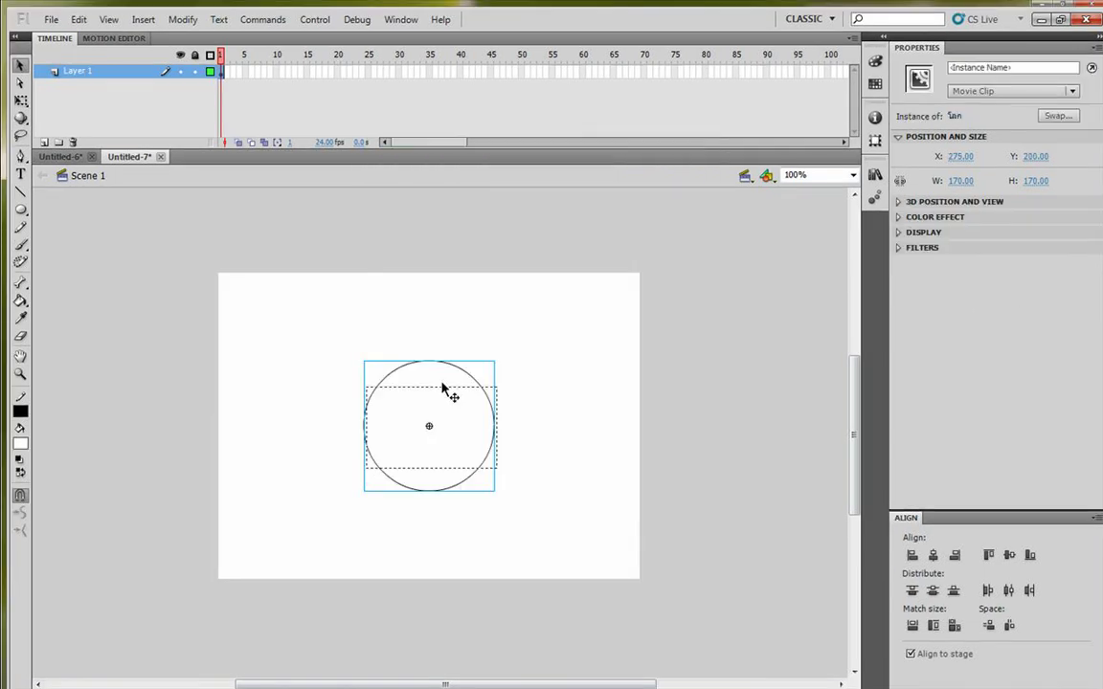
Inside the โลก symbol, convert the circle into a nested movie clip named โลก-หมุน with centre registration.
{"action": "double_click", "coordinate": [443, 387]}
{"action": "key", "text": "ctrl+equal"}
{"action": "left_click_drag", "start_coordinate": [443, 387], "coordinate": [442, 368]}
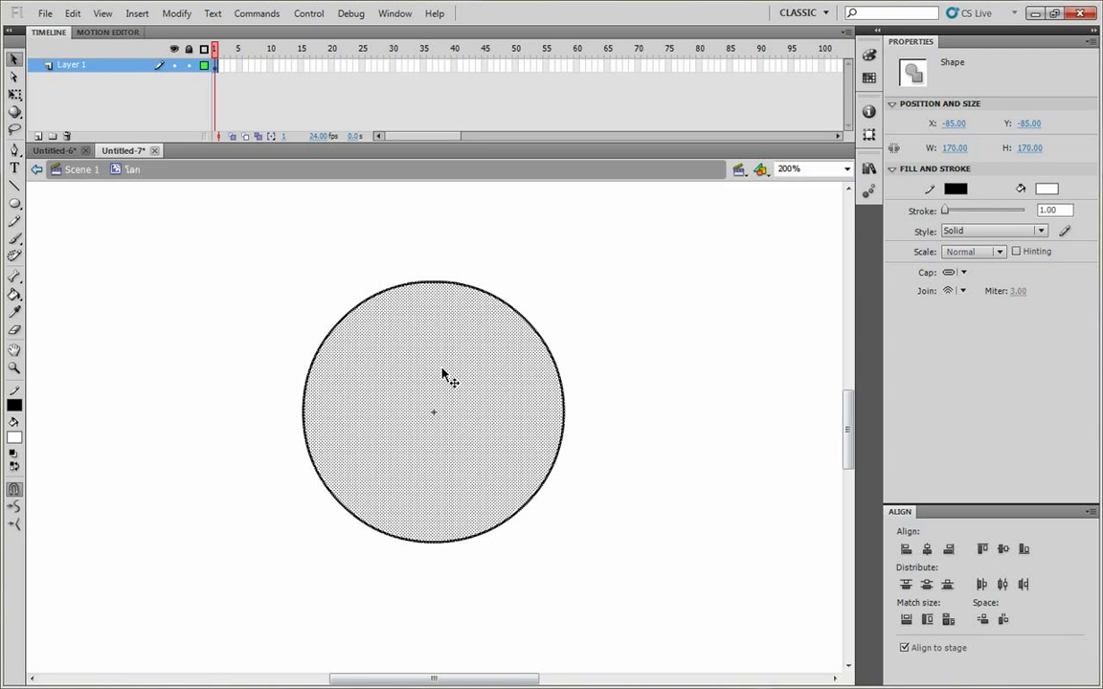
{"action": "key", "text": "F8"}
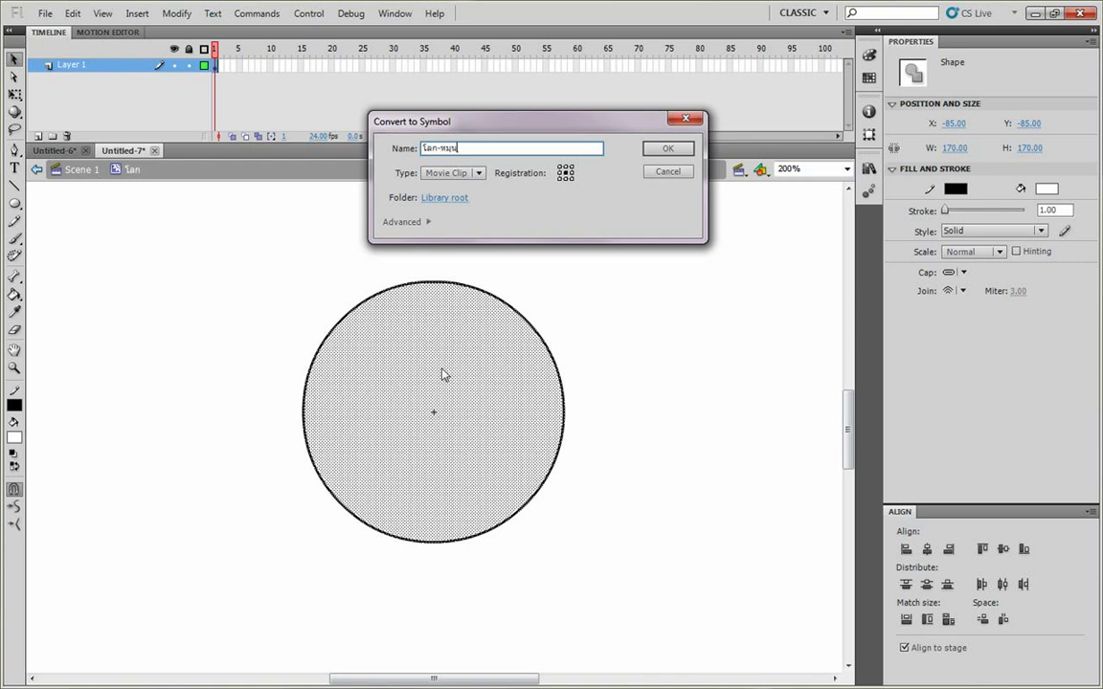
{"action": "key", "text": "Return"}
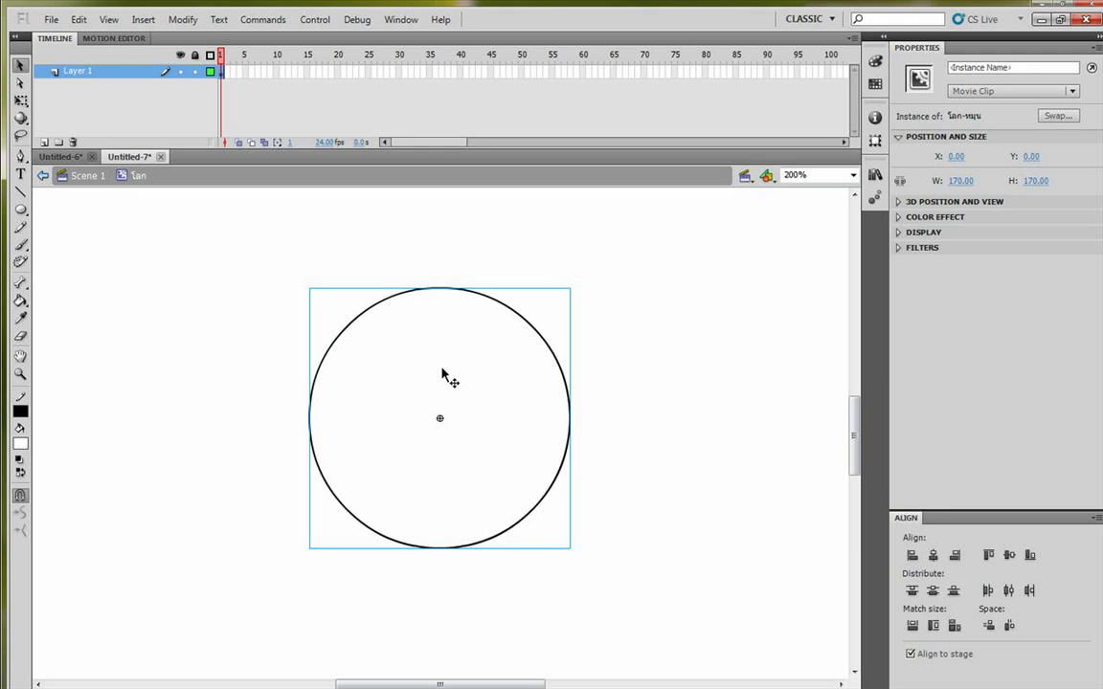
Add a keyframe at frame 50 and create a classic tween that rotates the circle clockwise once.
{"action": "left_click", "coordinate": [513, 71]}
{"action": "right_click", "coordinate": [512, 73]}
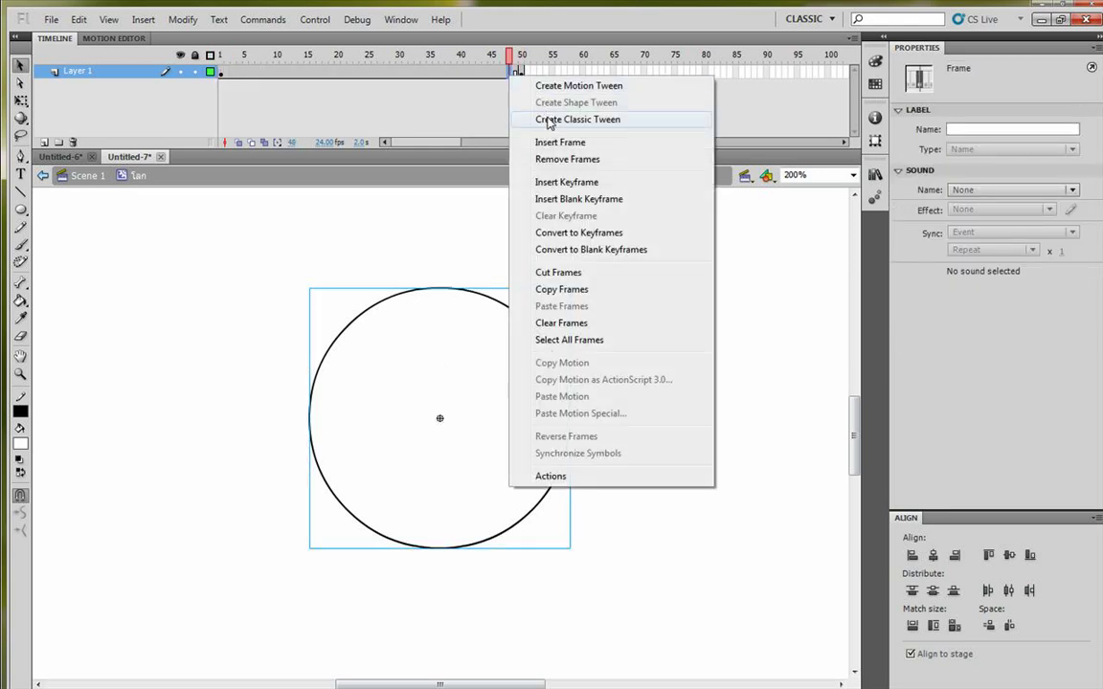
{"action": "left_click", "coordinate": [550, 120]}
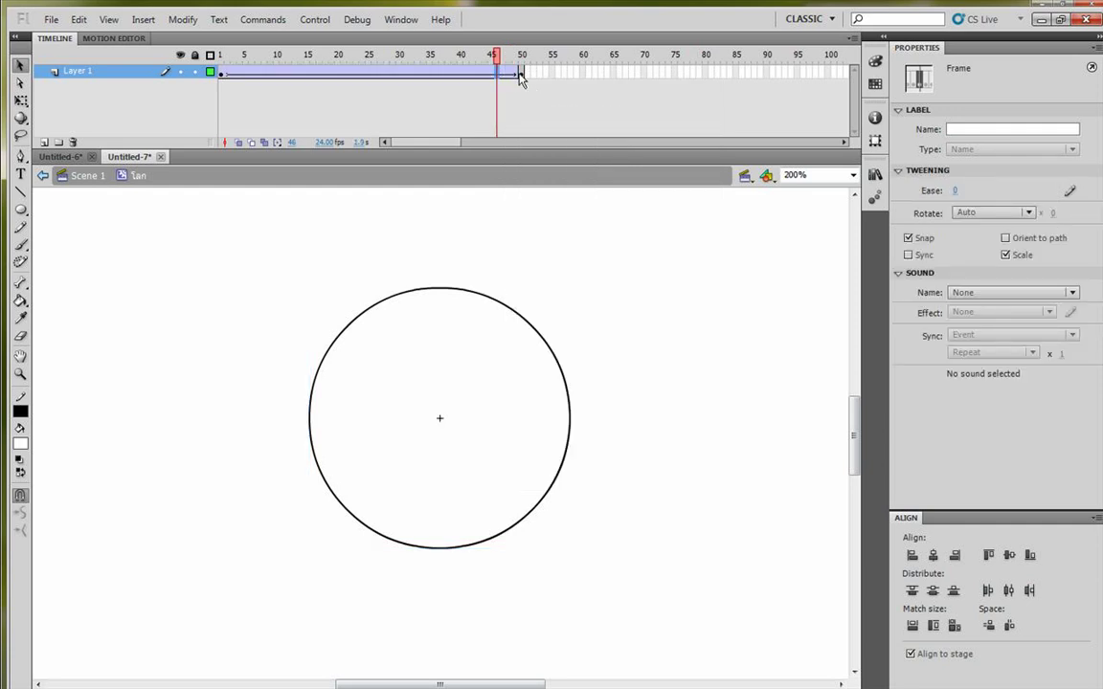
{"action": "left_click", "coordinate": [991, 212]}
{"action": "left_click", "coordinate": [987, 265]}
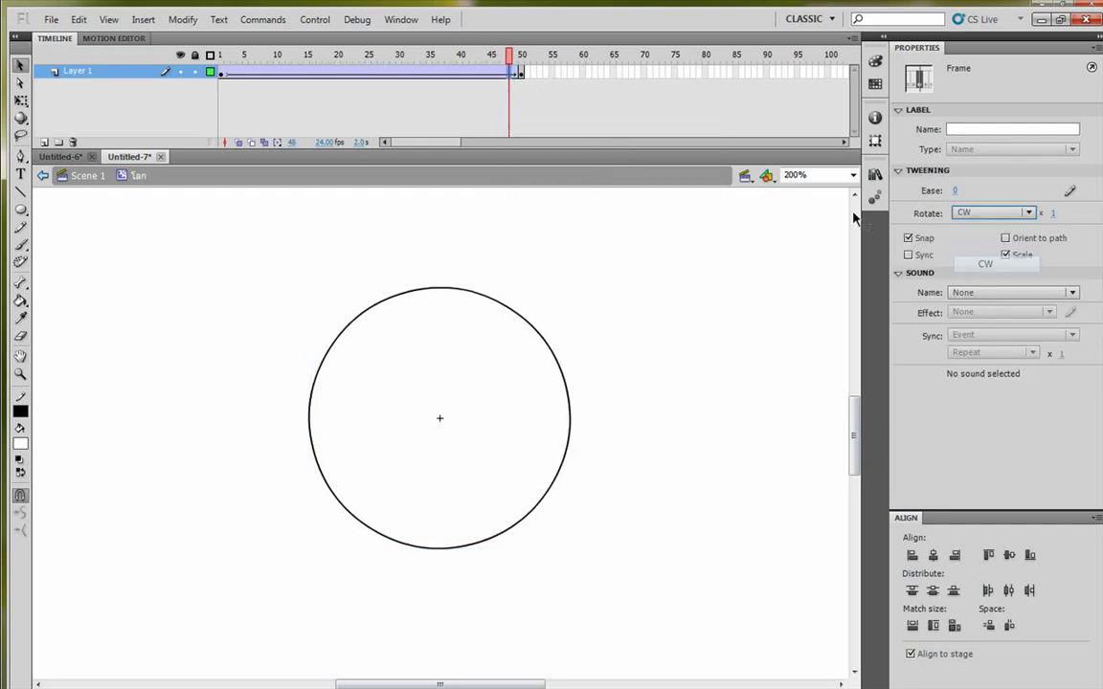
Extend the rotation tween so that its end keyframe sits at frame 1700.
{"action": "left_click", "coordinate": [522, 74]}
{"action": "left_click_drag", "start_coordinate": [510, 75], "coordinate": [240, 75]}
{"action": "key", "text": "F5"}
{"action": "left_click_drag", "start_coordinate": [407, 143], "coordinate": [723, 169]}
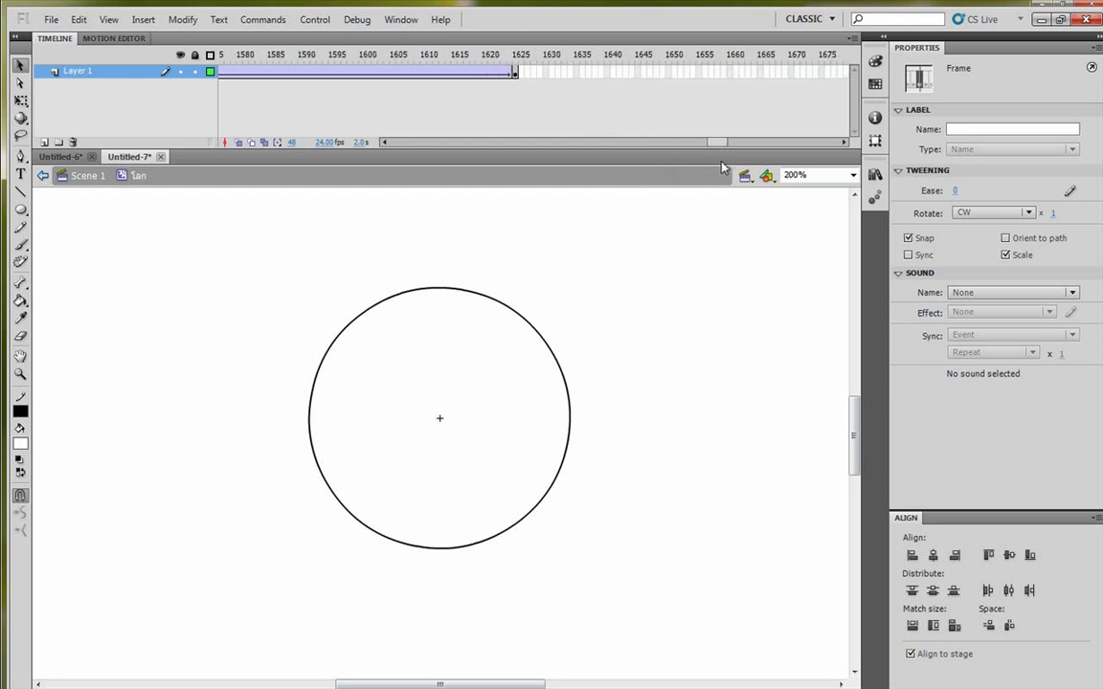
{"action": "left_click", "coordinate": [514, 73]}
{"action": "left_click_drag", "start_coordinate": [518, 86], "coordinate": [763, 88]}
{"action": "left_click", "coordinate": [634, 267]}
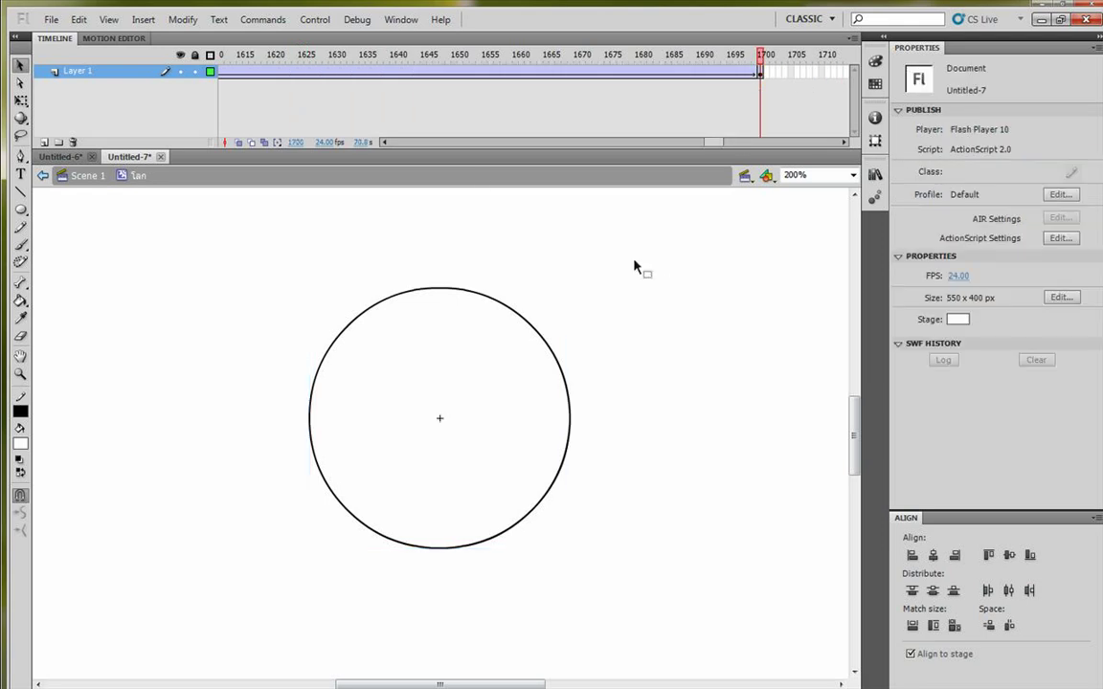
Inside the โลก-หมุน symbol, rename the circle's layer to โลก, lock it and add a new layer above.
{"action": "left_click", "coordinate": [764, 80]}
{"action": "left_click", "coordinate": [514, 381]}
{"action": "double_click", "coordinate": [514, 381]}
{"action": "left_click", "coordinate": [552, 268]}
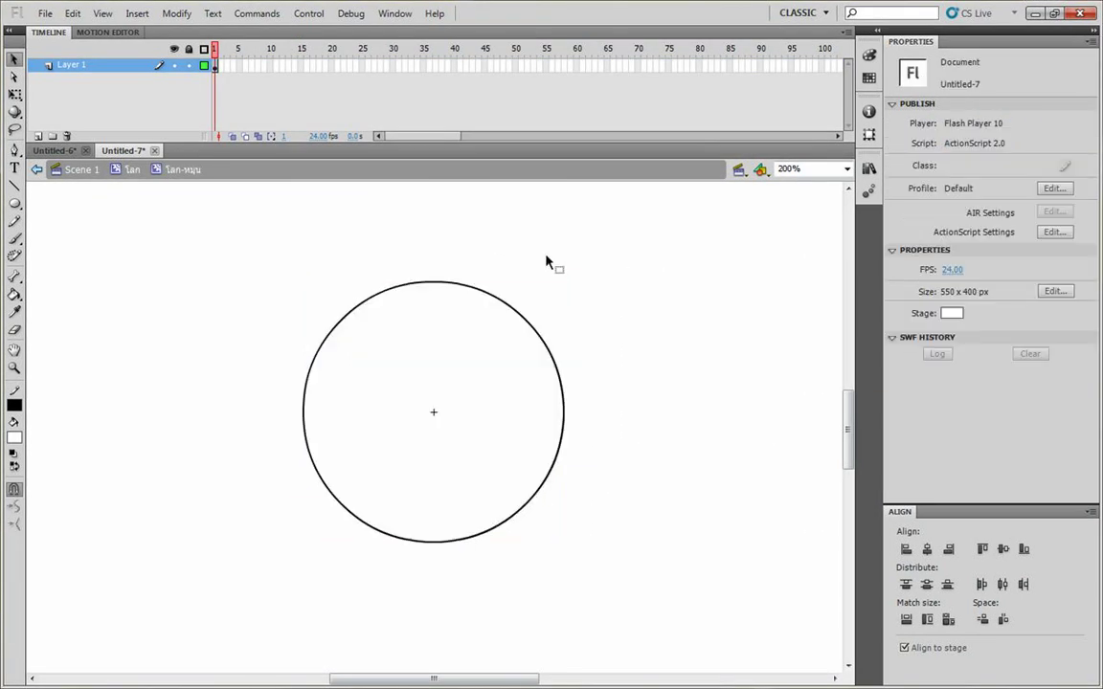
{"action": "double_click", "coordinate": [86, 65]}
{"action": "type", "text": "โลก"}
{"action": "key", "text": "Return"}
{"action": "left_click", "coordinate": [37, 136]}
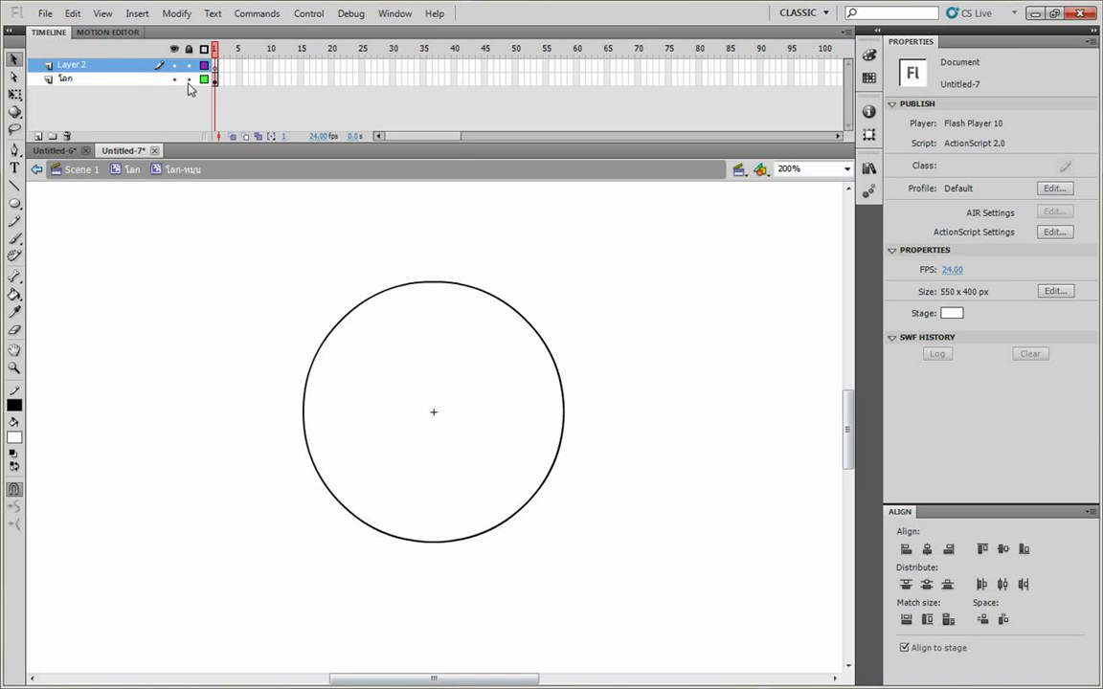
{"action": "left_click", "coordinate": [101, 68]}
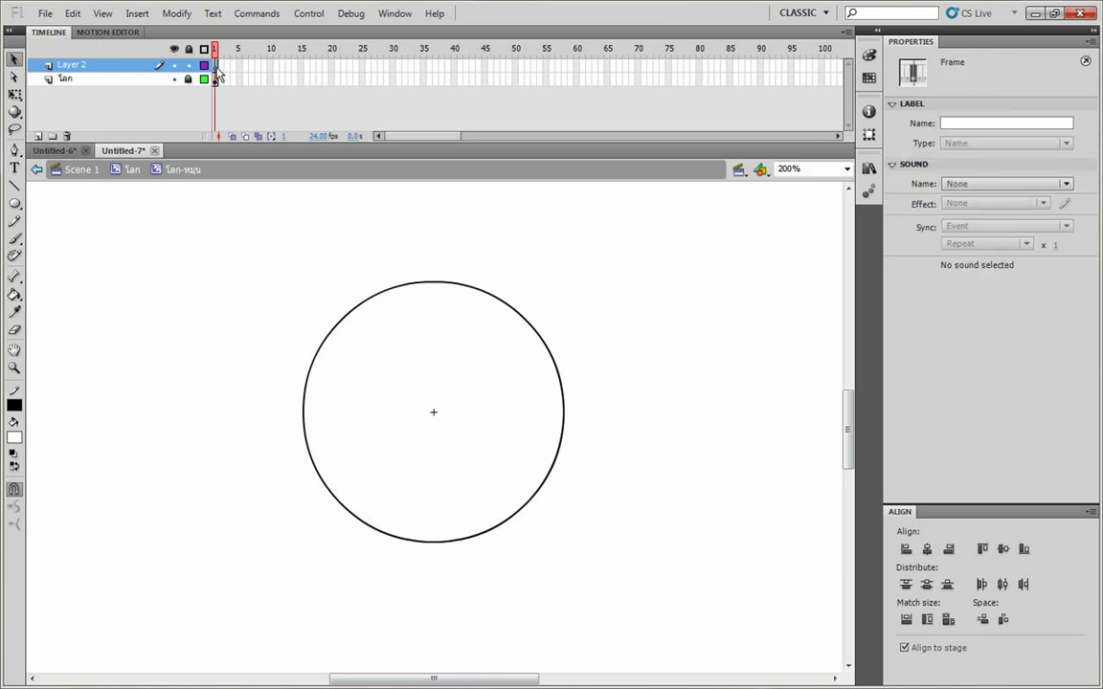
Draw two overlapping ovals over the circle's top and reshape them into one hill silhouette without the dividing line.
{"action": "left_click", "coordinate": [15, 203]}
{"action": "left_click_drag", "start_coordinate": [523, 345], "coordinate": [354, 341]}
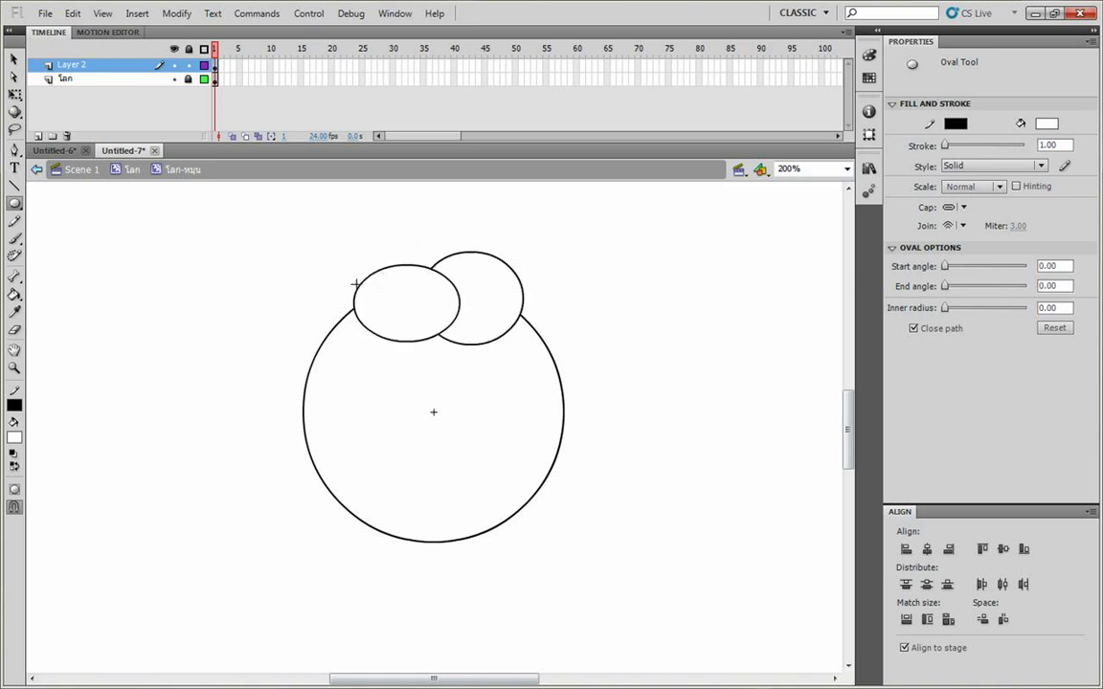
{"action": "key", "text": "v"}
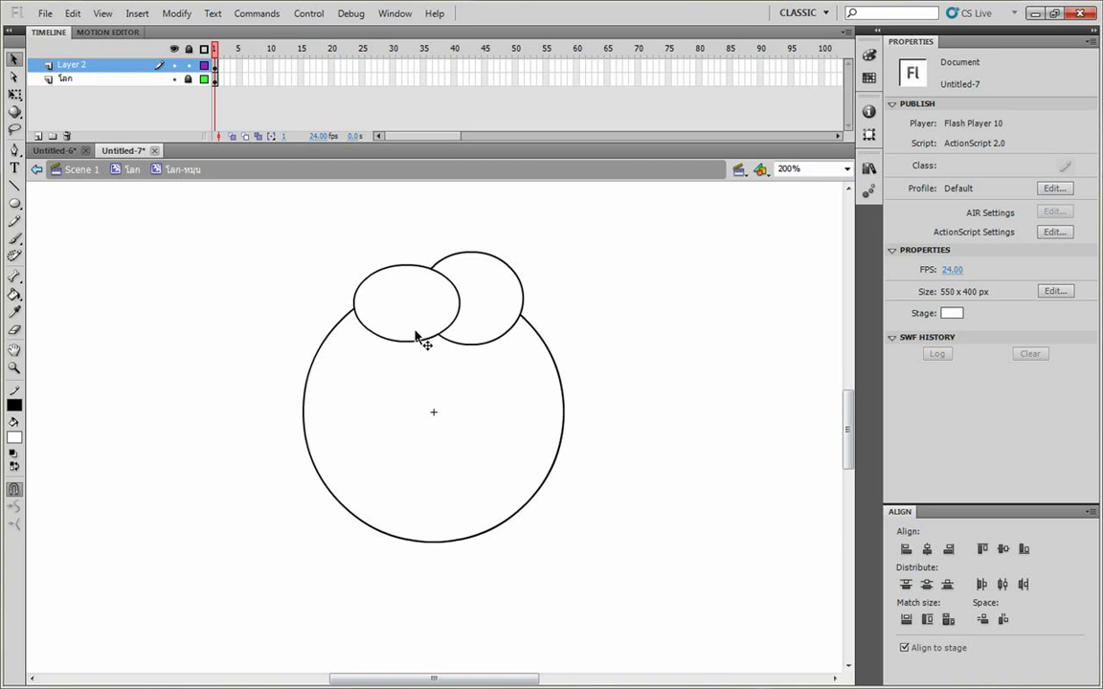
{"action": "left_click_drag", "start_coordinate": [525, 319], "coordinate": [542, 362]}
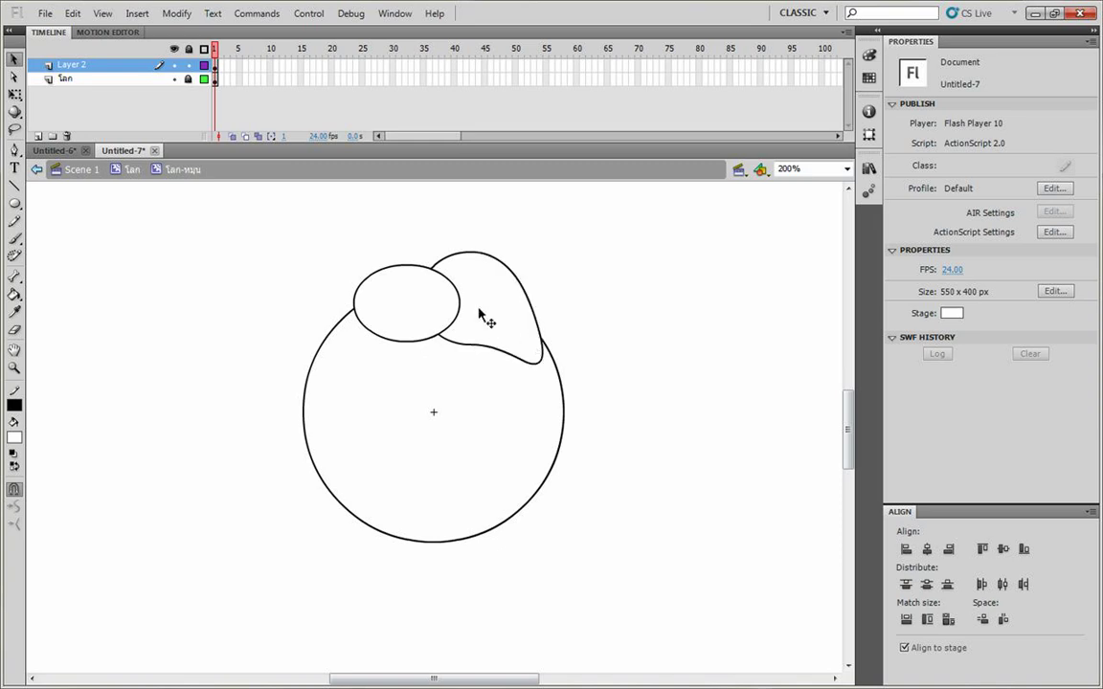
{"action": "left_click", "coordinate": [459, 299]}
{"action": "key", "text": "Delete"}
{"action": "left_click_drag", "start_coordinate": [354, 312], "coordinate": [346, 347]}
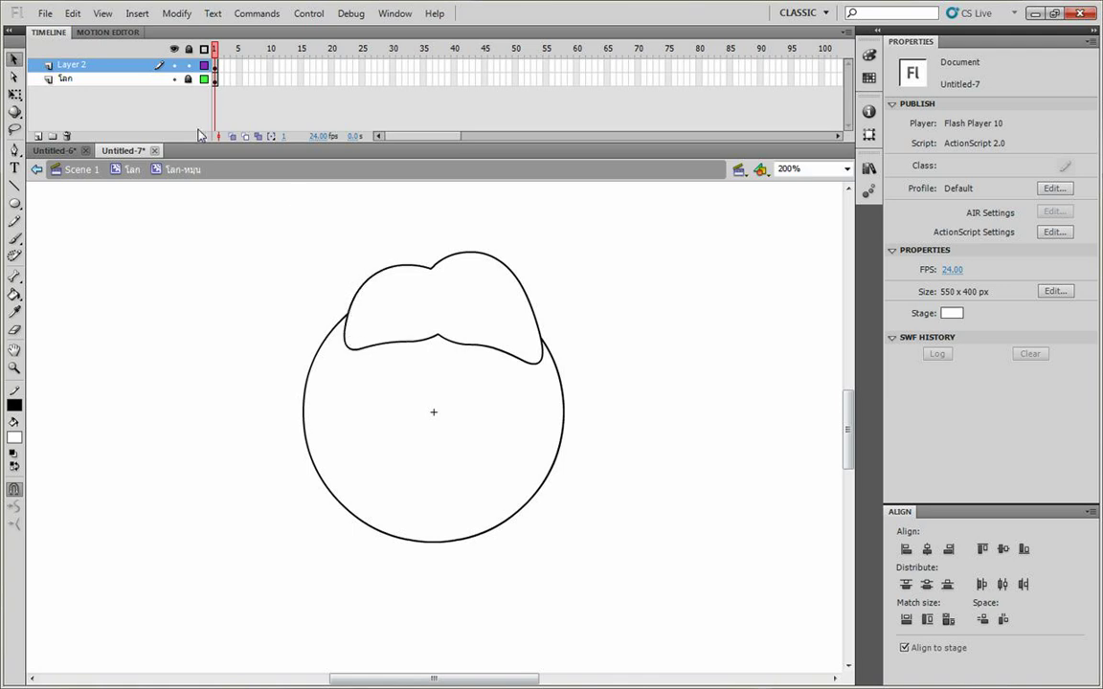
Move the hill layer below the โลก layer and rename it ลายละเอียด.
{"action": "left_click_drag", "start_coordinate": [96, 65], "coordinate": [83, 93]}
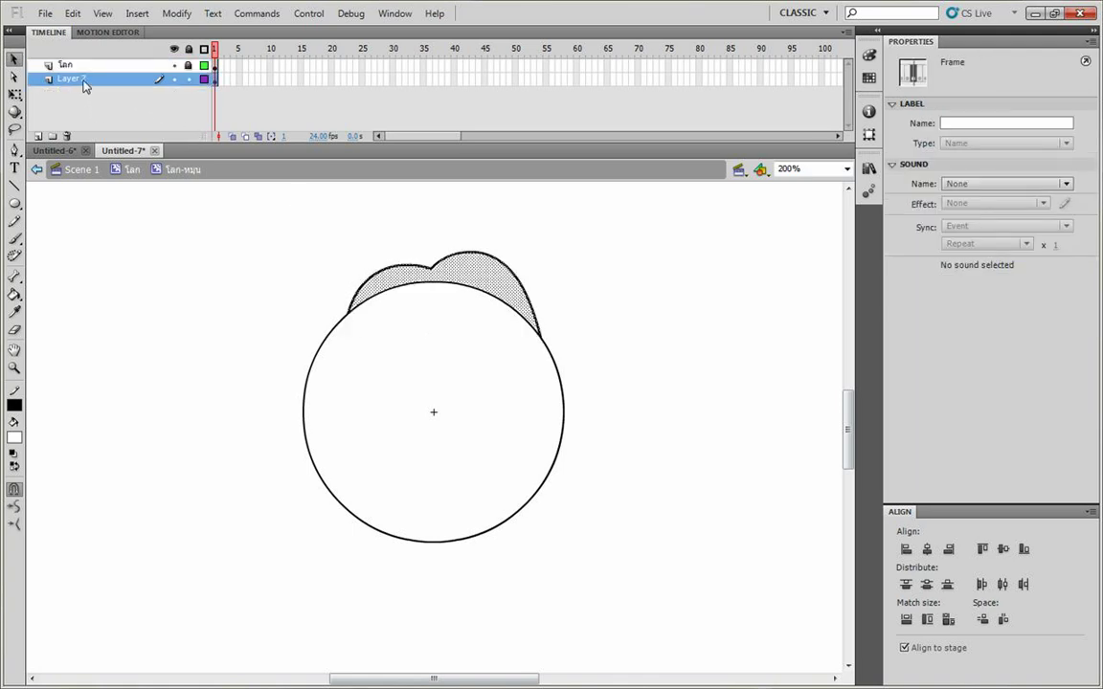
{"action": "double_click", "coordinate": [84, 80]}
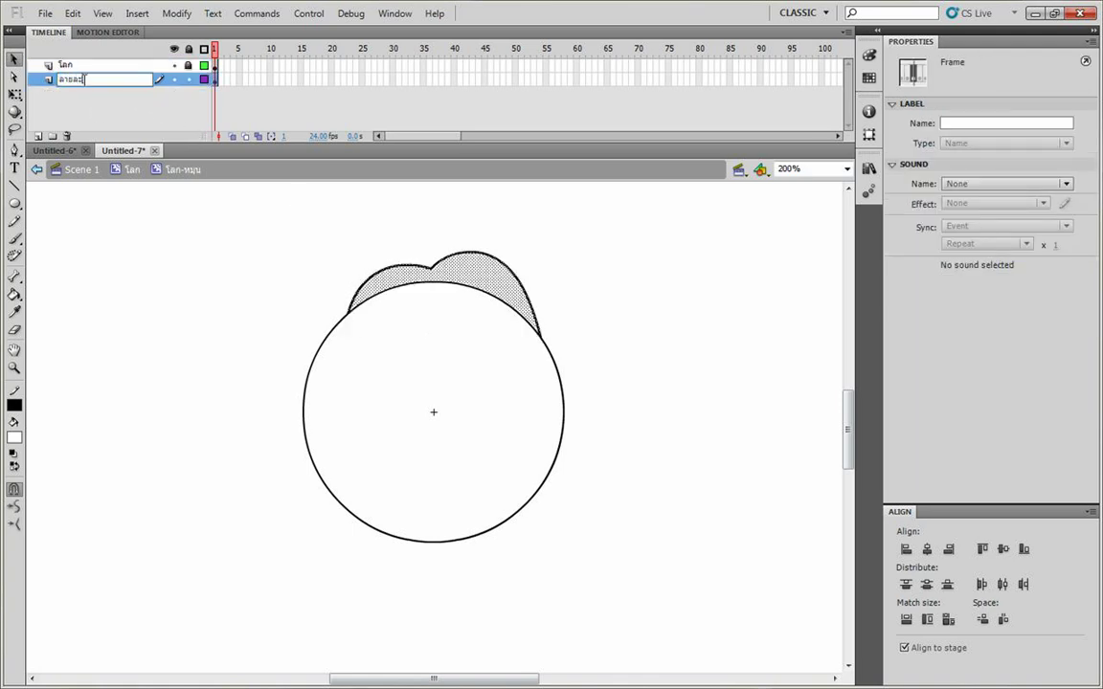
{"action": "key", "text": "Return"}
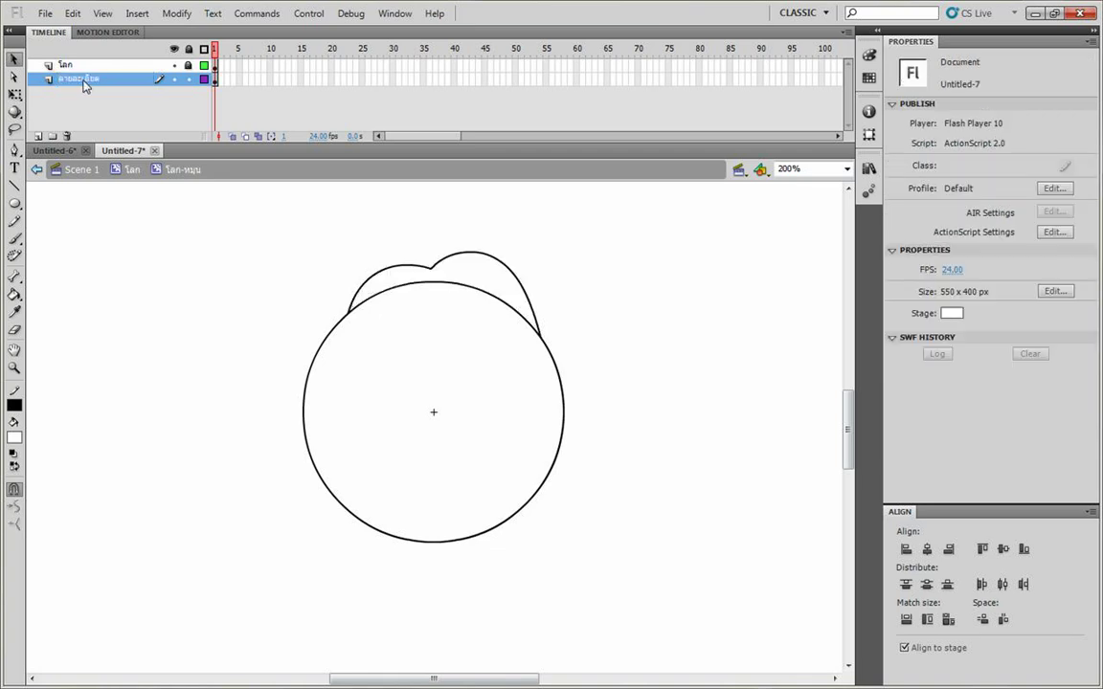
Draw three adjoining rectangles as buildings on the circle's left side, merging the two upper ones into a stepped outline.
{"action": "left_click_drag", "start_coordinate": [232, 304], "coordinate": [236, 295]}
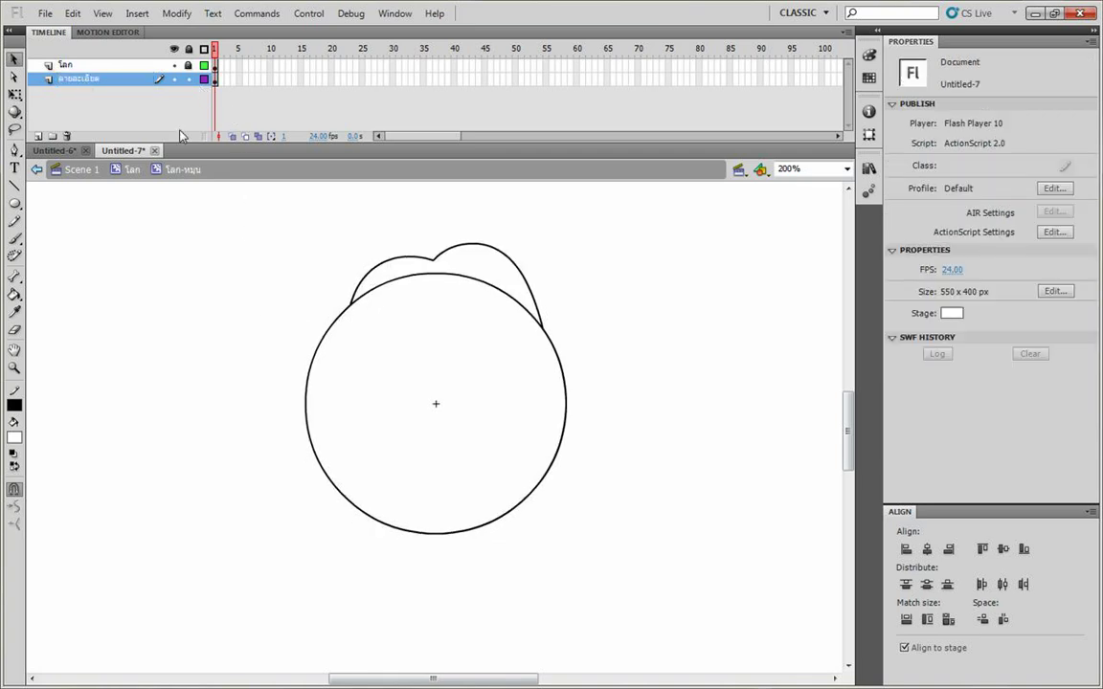
{"action": "left_click", "coordinate": [14, 204]}
{"action": "left_click", "coordinate": [62, 206]}
{"action": "left_click_drag", "start_coordinate": [250, 345], "coordinate": [282, 286]}
{"action": "left_click_drag", "start_coordinate": [358, 325], "coordinate": [258, 353]}
{"action": "left_click_drag", "start_coordinate": [371, 356], "coordinate": [315, 380]}
{"action": "left_click_drag", "start_coordinate": [257, 324], "coordinate": [240, 337]}
{"action": "key", "text": "v"}
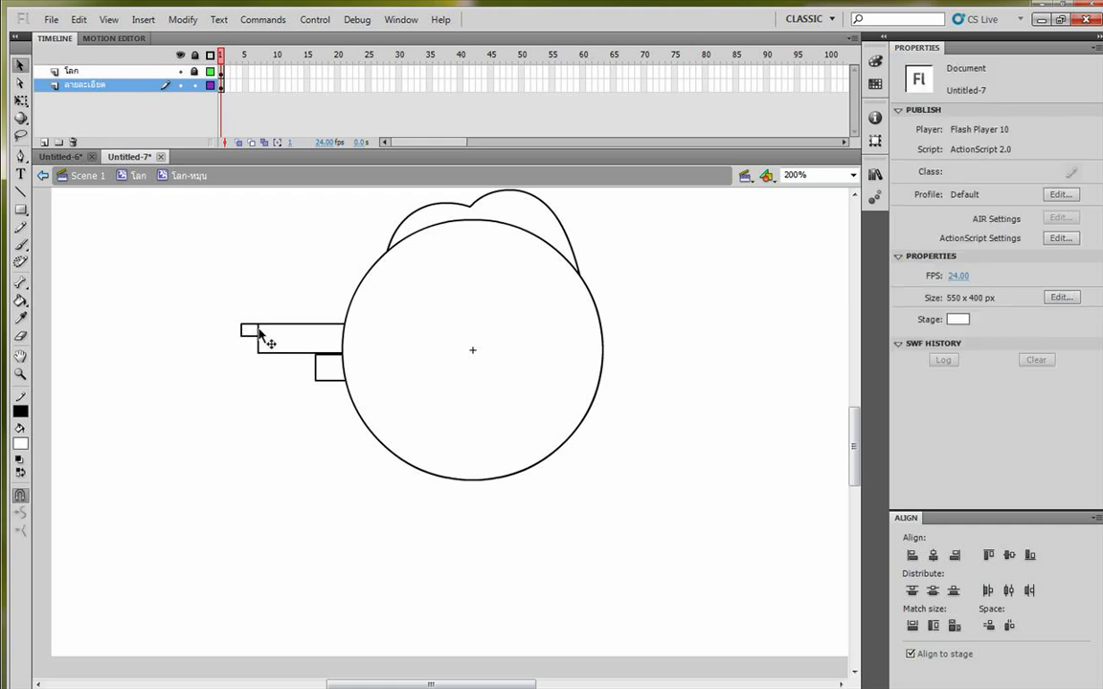
{"action": "left_click_drag", "start_coordinate": [301, 413], "coordinate": [254, 373]}
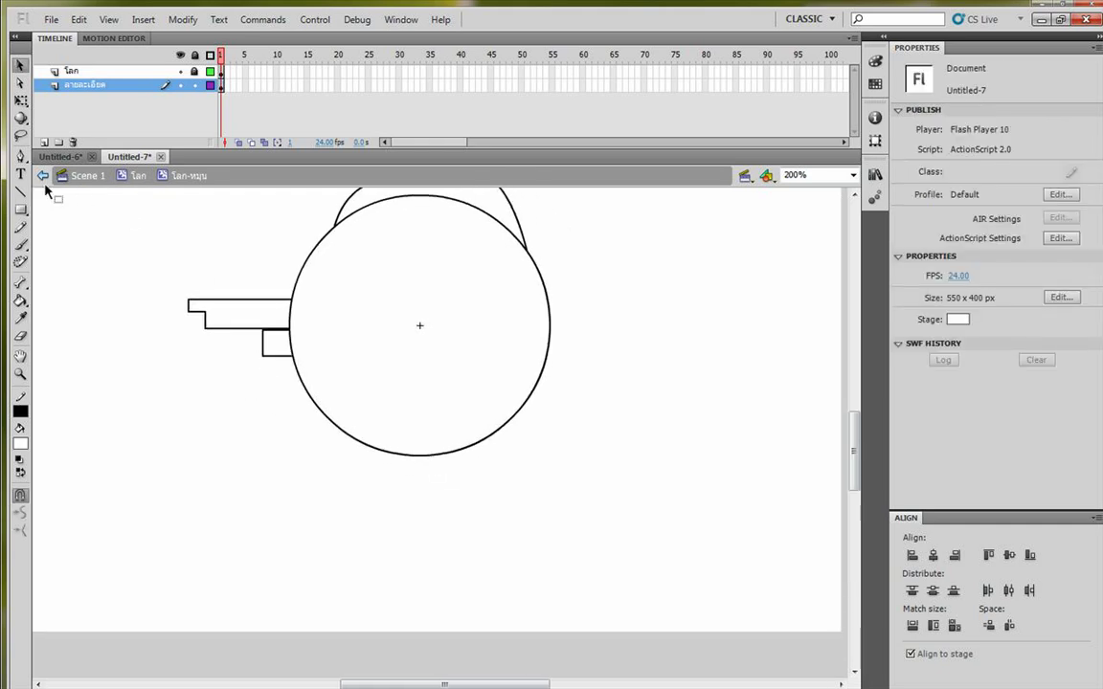
Draw a tall and a shorter rectangle side by side as buildings beneath the circle.
{"action": "left_click", "coordinate": [20, 209]}
{"action": "mouse_move", "coordinate": [381, 426]}
{"action": "left_mouse_down"}
{"action": "mouse_move", "coordinate": [333, 387]}
{"action": "mouse_move", "coordinate": [398, 512]}
{"action": "left_mouse_up"}
{"action": "left_click_drag", "start_coordinate": [409, 393], "coordinate": [447, 457]}
{"action": "key", "text": "v"}
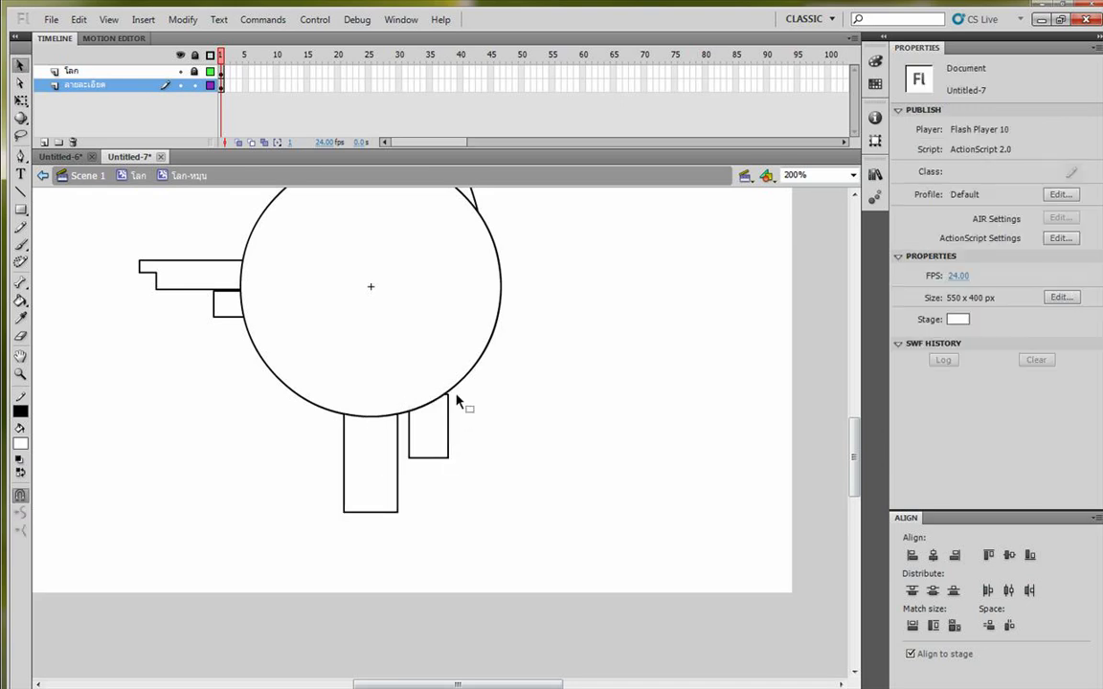
{"action": "left_click_drag", "start_coordinate": [449, 401], "coordinate": [447, 381]}
Duplicate, move and rotate the lower rectangles so that four buildings radiate from the circle's lower left and bottom edges.
{"action": "double_click", "coordinate": [382, 483]}
{"action": "left_click_drag", "start_coordinate": [382, 484], "coordinate": [239, 513]}
{"action": "key", "text": "q"}
{"action": "left_click_drag", "start_coordinate": [261, 442], "coordinate": [111, 416]}
{"action": "left_click_drag", "start_coordinate": [155, 387], "coordinate": [90, 405]}
{"action": "left_click", "coordinate": [490, 419]}
{"action": "left_click_drag", "start_coordinate": [420, 416], "coordinate": [450, 425]}
{"action": "double_click", "coordinate": [334, 482]}
{"action": "mouse_move", "coordinate": [328, 497]}
{"action": "left_mouse_down"}
{"action": "mouse_move", "coordinate": [249, 507]}
{"action": "mouse_move", "coordinate": [343, 505]}
{"action": "mouse_move", "coordinate": [332, 533]}
{"action": "left_mouse_up"}
{"action": "left_click", "coordinate": [409, 474]}
{"action": "key", "text": "space"}
{"action": "left_click_drag", "start_coordinate": [414, 438], "coordinate": [474, 467]}
{"action": "key", "text": "space"}
Lock the ลายละเอียด layer and add a layer named รถยนต์ above the โลก layer.
{"action": "left_click", "coordinate": [195, 85]}
{"action": "left_click", "coordinate": [97, 70]}
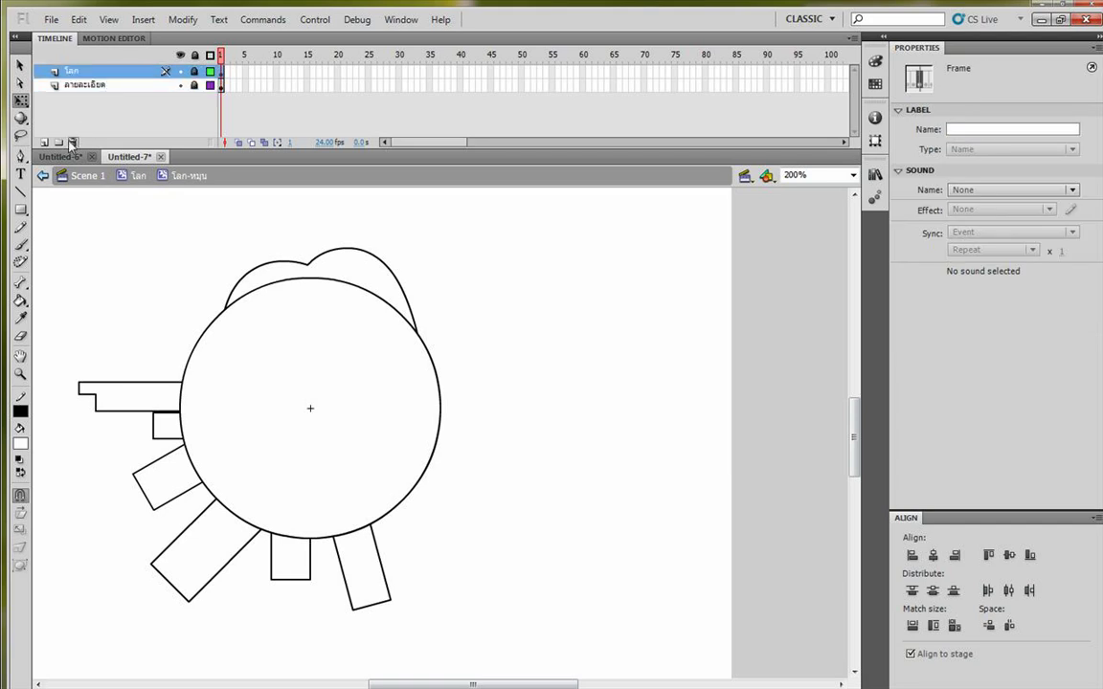
{"action": "left_click", "coordinate": [72, 142]}
{"action": "double_click", "coordinate": [95, 72]}
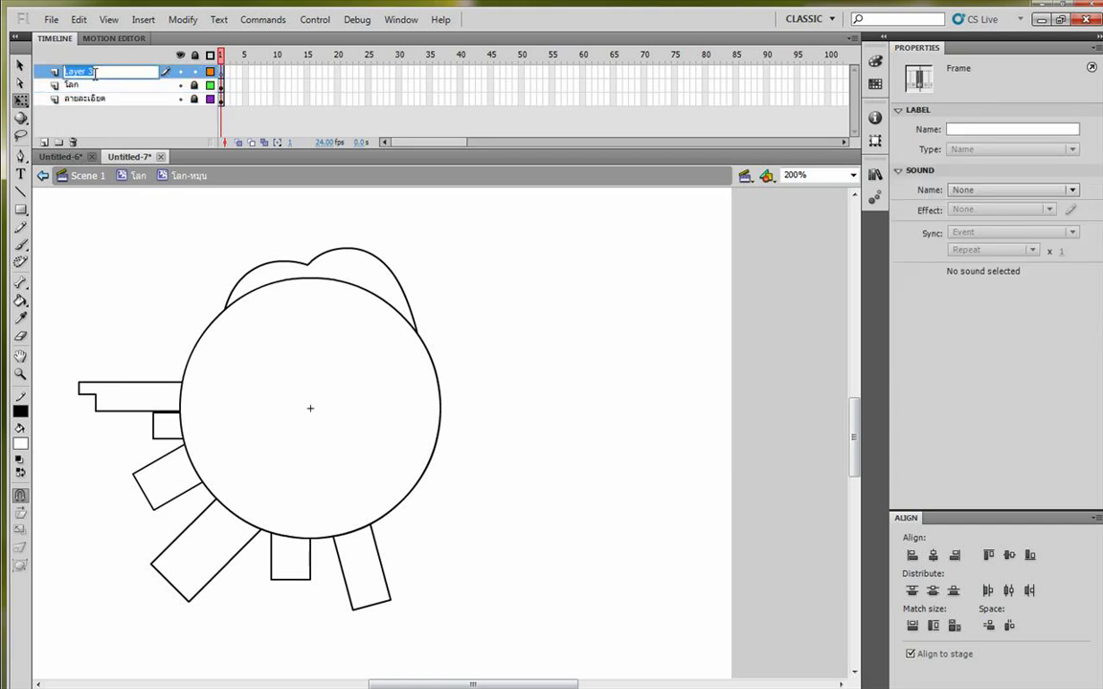
{"action": "type", "text": "ด"}
{"action": "key", "text": "Return"}
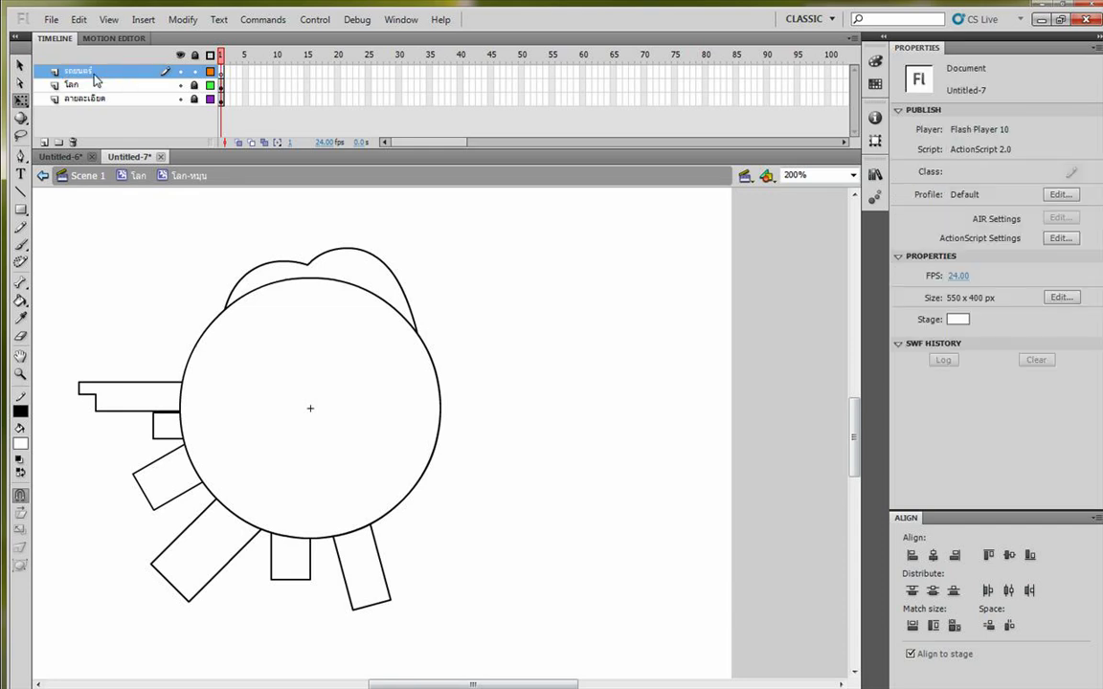
{"action": "double_click", "coordinate": [96, 72]}
{"action": "left_click", "coordinate": [107, 74]}
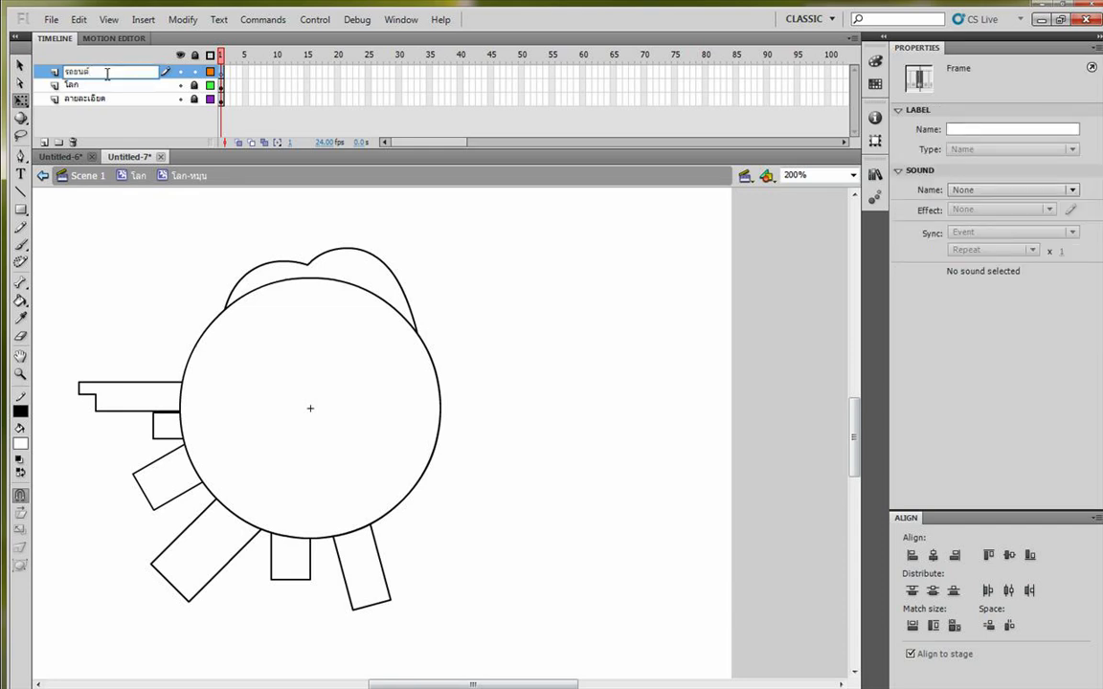
{"action": "key", "text": "Return"}
Hide the ลายละเอียด layer and draw three adjoining rectangles of different heights above the circle as the car body.
{"action": "key", "text": "ctrl+="}
{"action": "key", "text": "ctrl+="}
{"action": "key", "text": "space"}
{"action": "left_click_drag", "start_coordinate": [527, 303], "coordinate": [435, 661]}
{"action": "left_click_drag", "start_coordinate": [347, 274], "coordinate": [418, 455]}
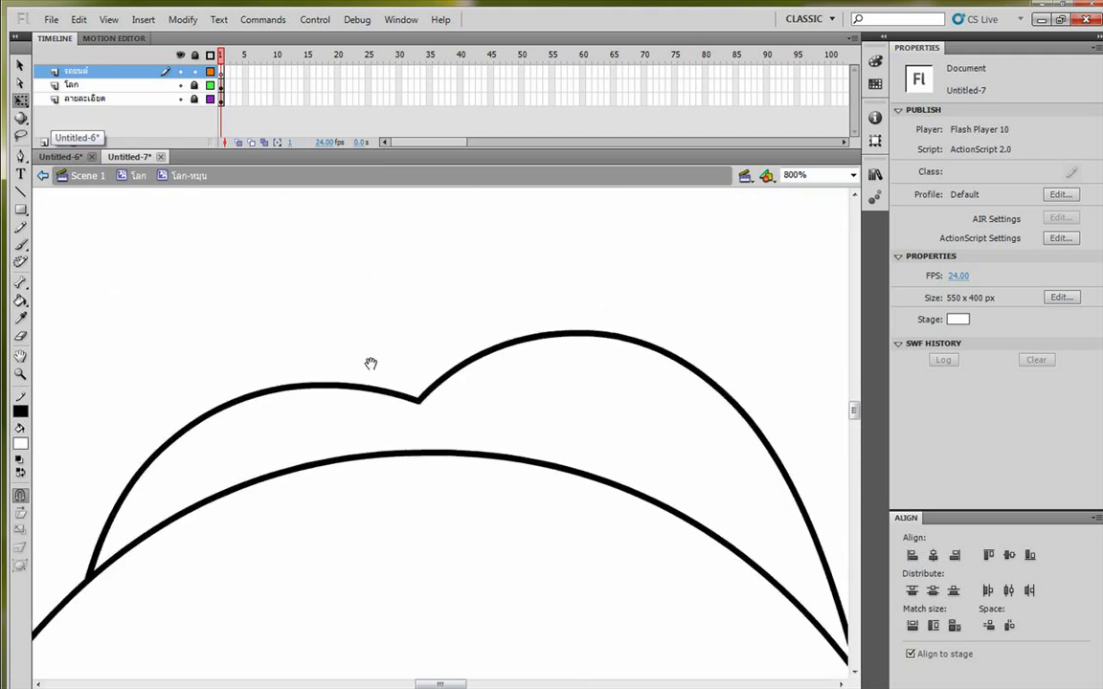
{"action": "left_click", "coordinate": [21, 210]}
{"action": "left_click_drag", "start_coordinate": [248, 321], "coordinate": [239, 300]}
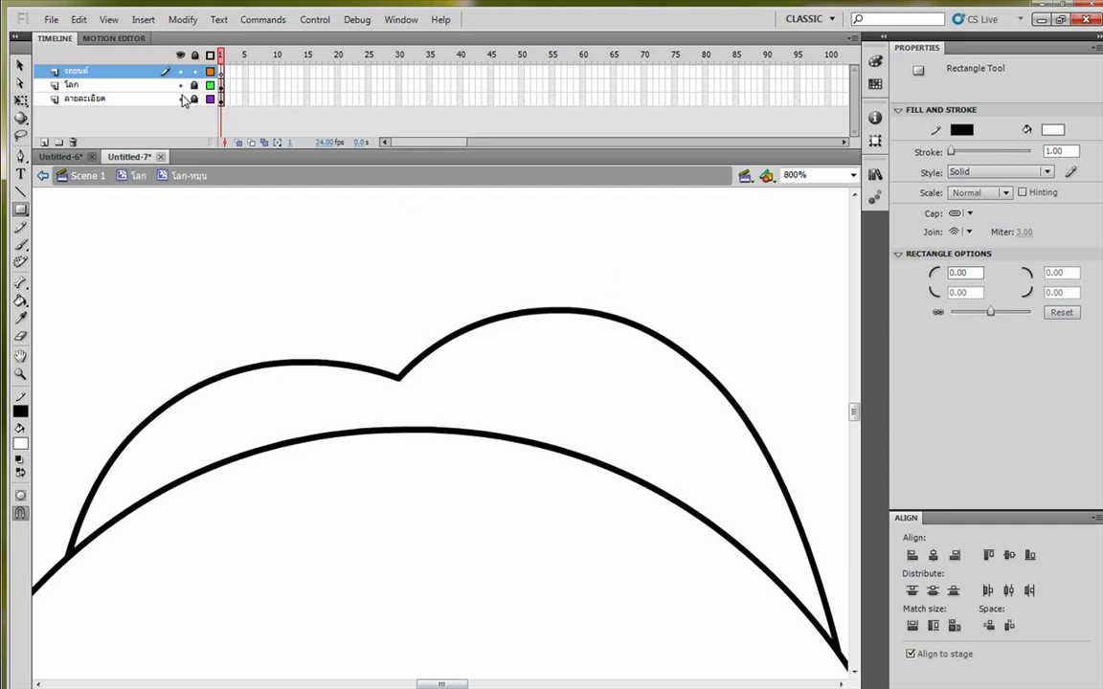
{"action": "mouse_move", "coordinate": [586, 271]}
{"action": "left_mouse_down"}
{"action": "mouse_move", "coordinate": [467, 370]}
{"action": "mouse_move", "coordinate": [458, 314]}
{"action": "mouse_move", "coordinate": [370, 193]}
{"action": "left_mouse_up"}
{"action": "mouse_move", "coordinate": [378, 251]}
{"action": "left_mouse_down"}
{"action": "mouse_move", "coordinate": [405, 280]}
{"action": "mouse_move", "coordinate": [344, 327]}
{"action": "mouse_move", "coordinate": [303, 401]}
{"action": "left_mouse_up"}
Delete the lines dividing the rectangles and reshape the outline with a sloping rear roof, slanted windshield, angled hood and straight base.
{"action": "key", "text": "v"}
{"action": "left_click", "coordinate": [412, 381]}
{"action": "key", "text": "Delete"}
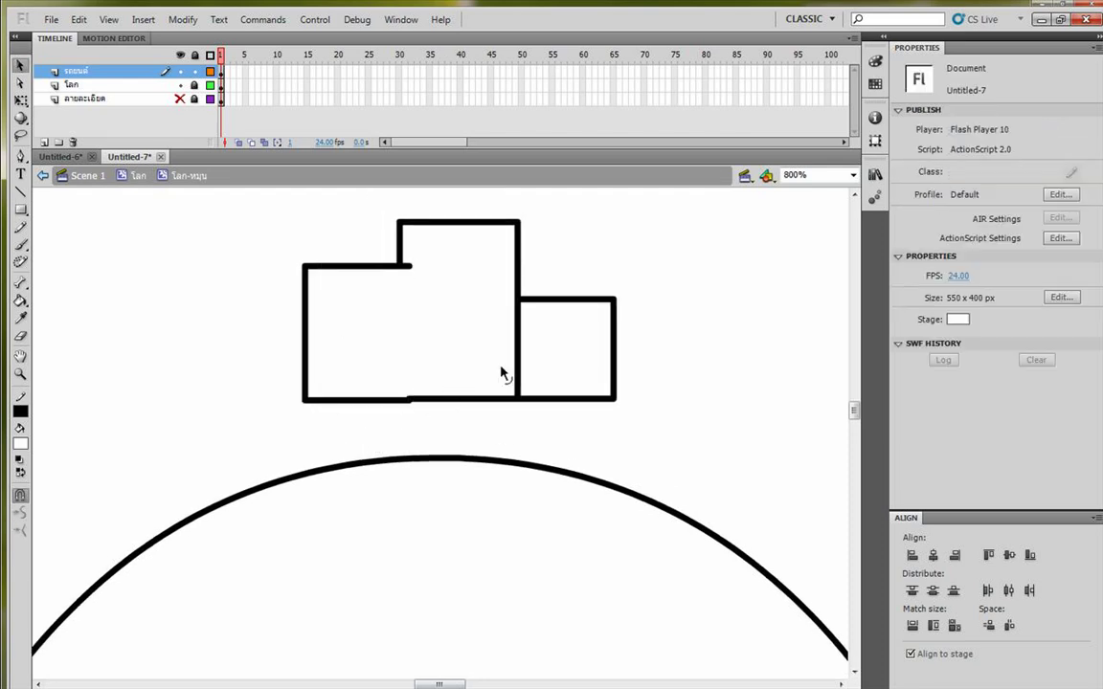
{"action": "left_click", "coordinate": [521, 360]}
{"action": "key", "text": "Delete"}
{"action": "left_click_drag", "start_coordinate": [400, 268], "coordinate": [302, 265]}
{"action": "left_click_drag", "start_coordinate": [518, 299], "coordinate": [554, 287]}
{"action": "left_click_drag", "start_coordinate": [421, 402], "coordinate": [304, 401]}
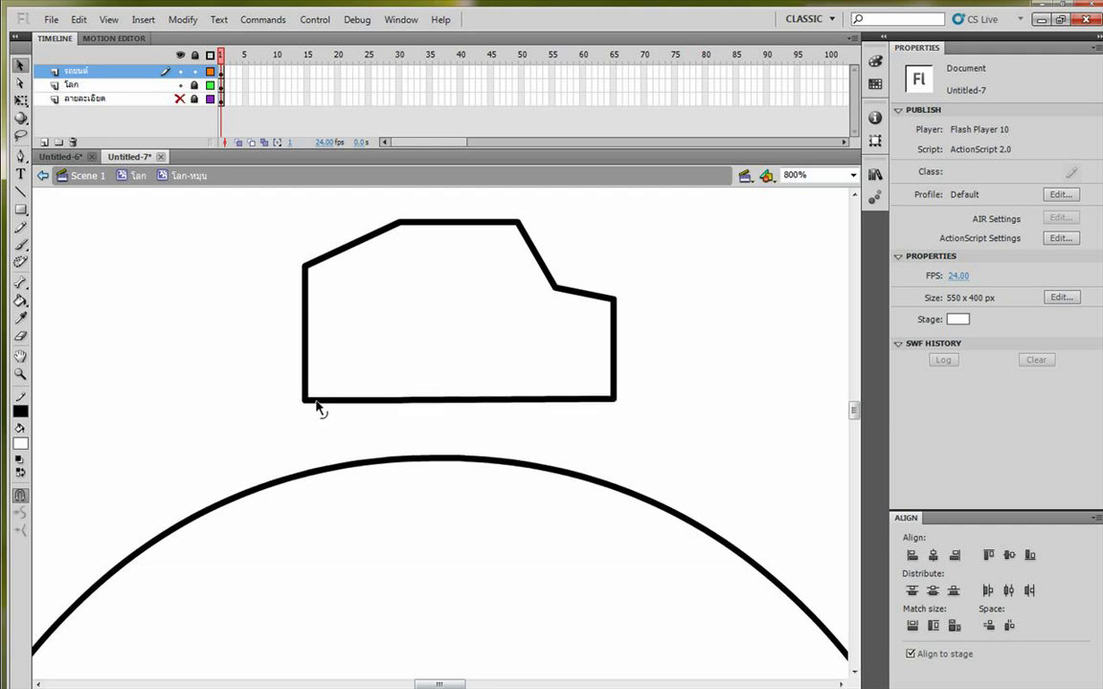
Stretch the car body toward its rear until it is about 60 px wide.
{"action": "double_click", "coordinate": [364, 328]}
{"action": "key", "text": "q"}
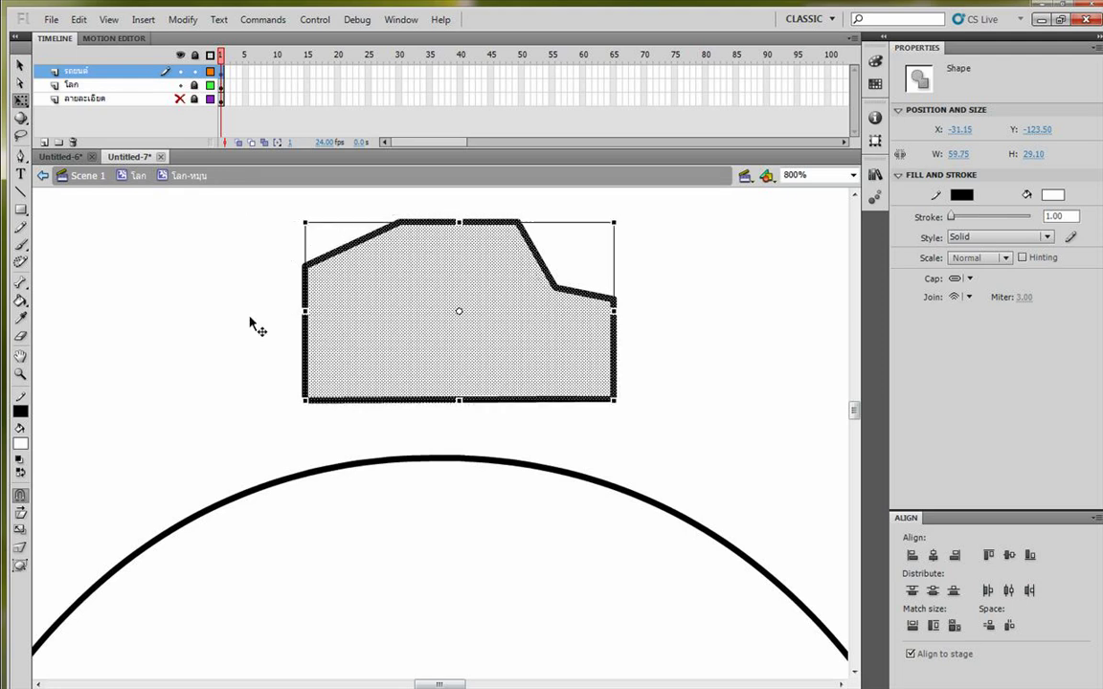
{"action": "left_click_drag", "start_coordinate": [251, 324], "coordinate": [246, 324]}
{"action": "left_click", "coordinate": [174, 329]}
Draw a circle about 17.6 px wide on the car body's lower edge and duplicate it so there is one at each wheel position.
{"action": "left_click", "coordinate": [20, 210]}
{"action": "left_click", "coordinate": [53, 227]}
{"action": "left_click_drag", "start_coordinate": [283, 449], "coordinate": [348, 391]}
{"action": "key", "text": "ctrl+z"}
{"action": "mouse_move", "coordinate": [86, 307]}
{"action": "left_mouse_down"}
{"action": "mouse_move", "coordinate": [190, 403]}
{"action": "mouse_move", "coordinate": [364, 418]}
{"action": "mouse_move", "coordinate": [320, 438]}
{"action": "mouse_move", "coordinate": [539, 431]}
{"action": "left_mouse_up"}
{"action": "key", "text": "v"}
{"action": "double_click", "coordinate": [136, 385]}
{"action": "left_click_drag", "start_coordinate": [526, 423], "coordinate": [526, 423]}
{"action": "left_click", "coordinate": [585, 437]}
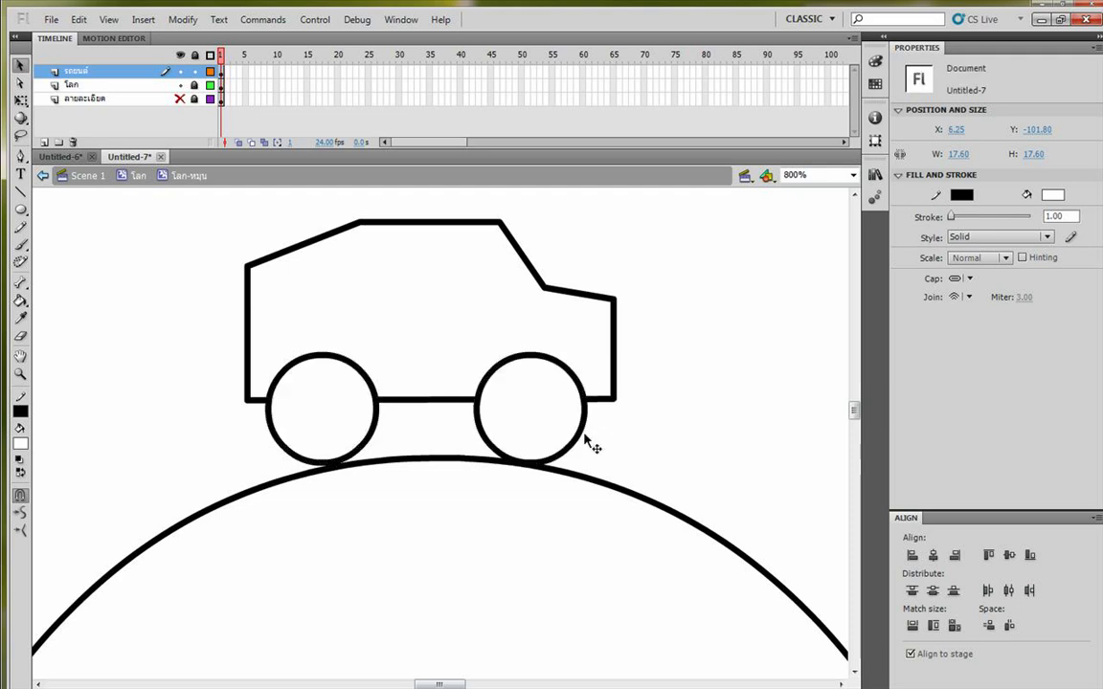
Delete both wheel circles from the car body so that only the cut-out wheel arches remain.
{"action": "left_click", "coordinate": [547, 435]}
{"action": "left_click", "coordinate": [570, 443]}
{"action": "key", "text": "Delete"}
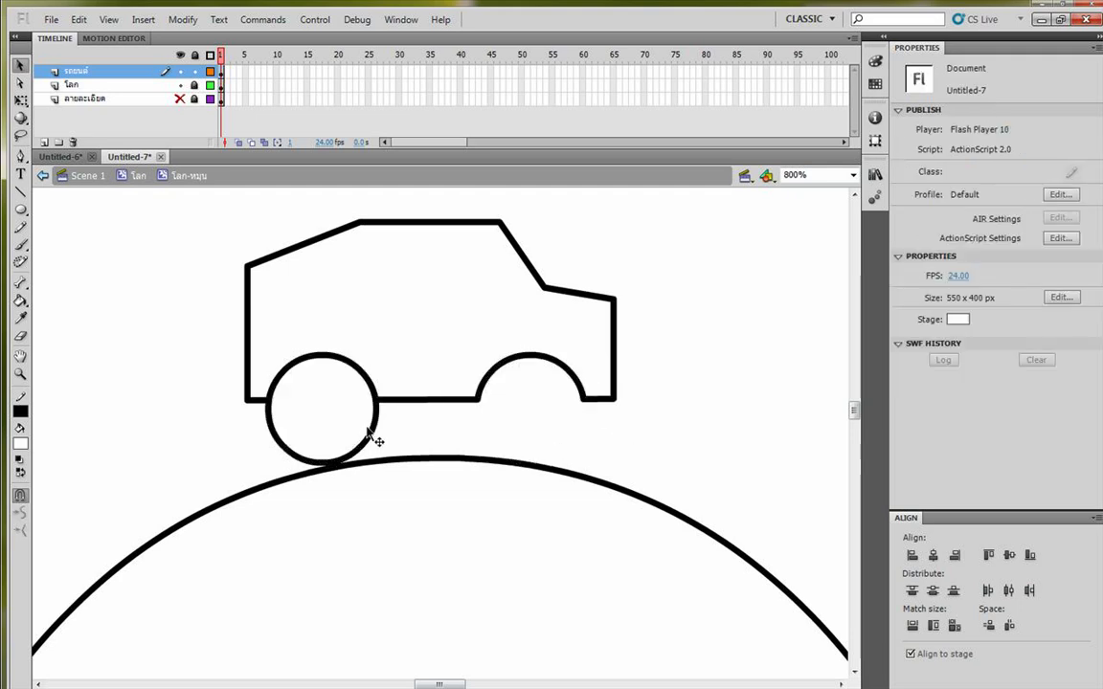
{"action": "left_click", "coordinate": [370, 441]}
{"action": "key", "text": "Delete"}
Select the whole car body and convert it to a movie clip symbol named รถยนต์.
{"action": "key", "text": "space"}
{"action": "left_click_drag", "start_coordinate": [481, 428], "coordinate": [461, 421]}
{"action": "left_click_drag", "start_coordinate": [95, 226], "coordinate": [77, 254]}
{"action": "left_click_drag", "start_coordinate": [151, 224], "coordinate": [657, 460]}
{"action": "key", "text": "F8"}
{"action": "type", "text": "รถ"}
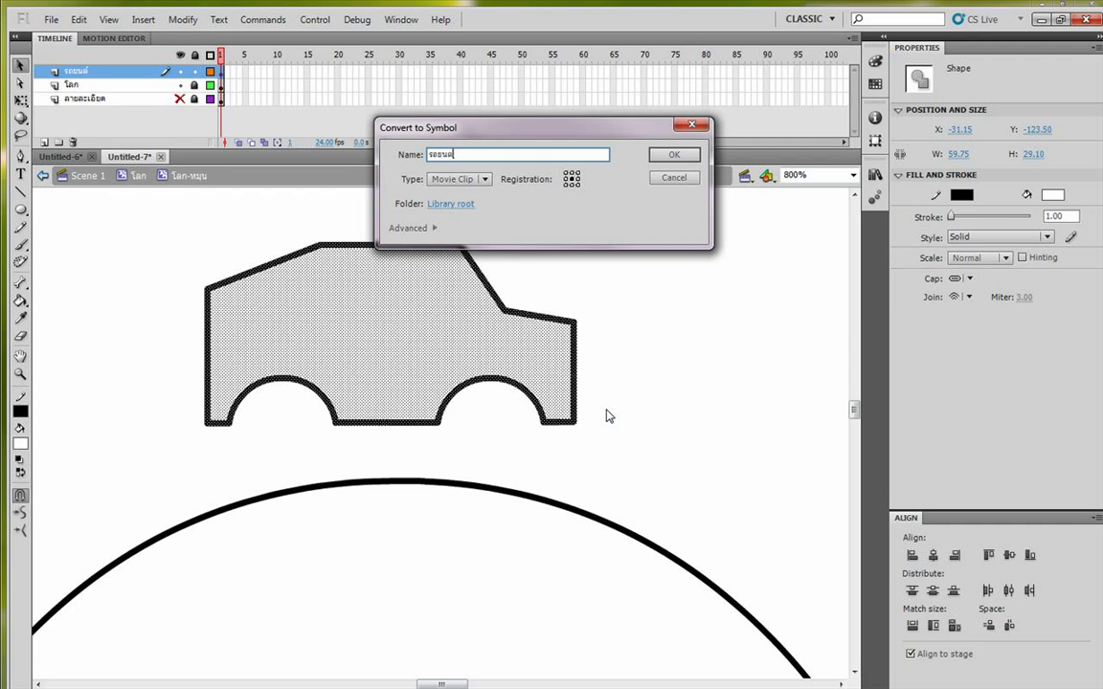
{"action": "type", "text": "ยนต์"}
{"action": "key", "text": "Return"}
Inside the รถยนต์ symbol, lock the car body's layer and add a new layer above it.
{"action": "double_click", "coordinate": [458, 369]}
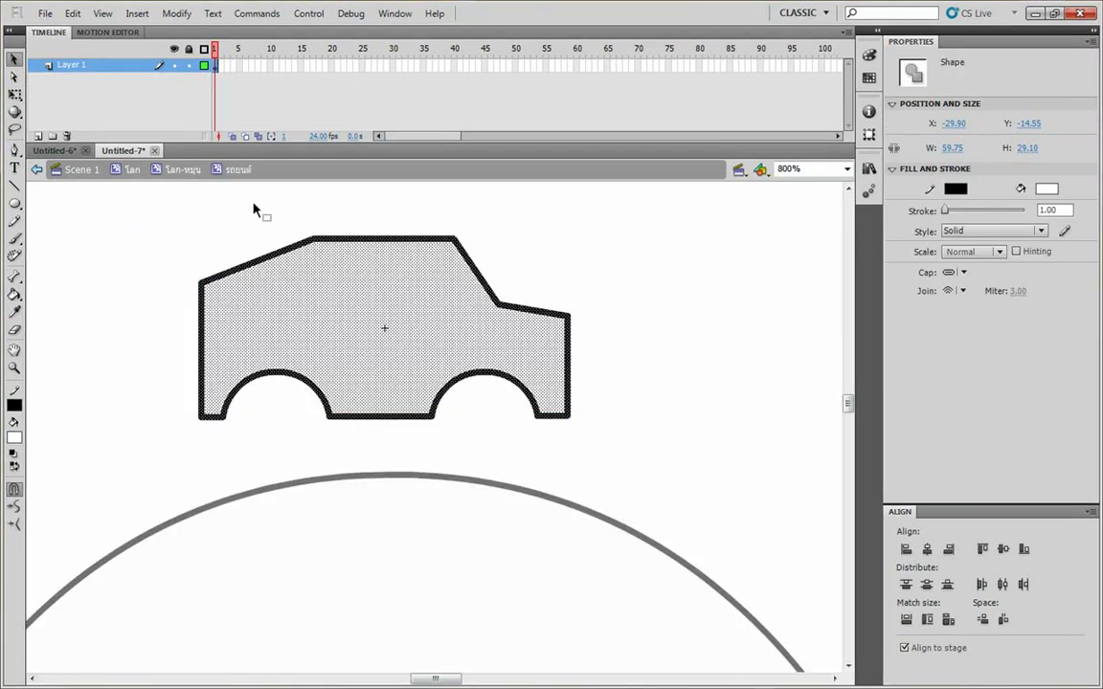
{"action": "left_click", "coordinate": [237, 191]}
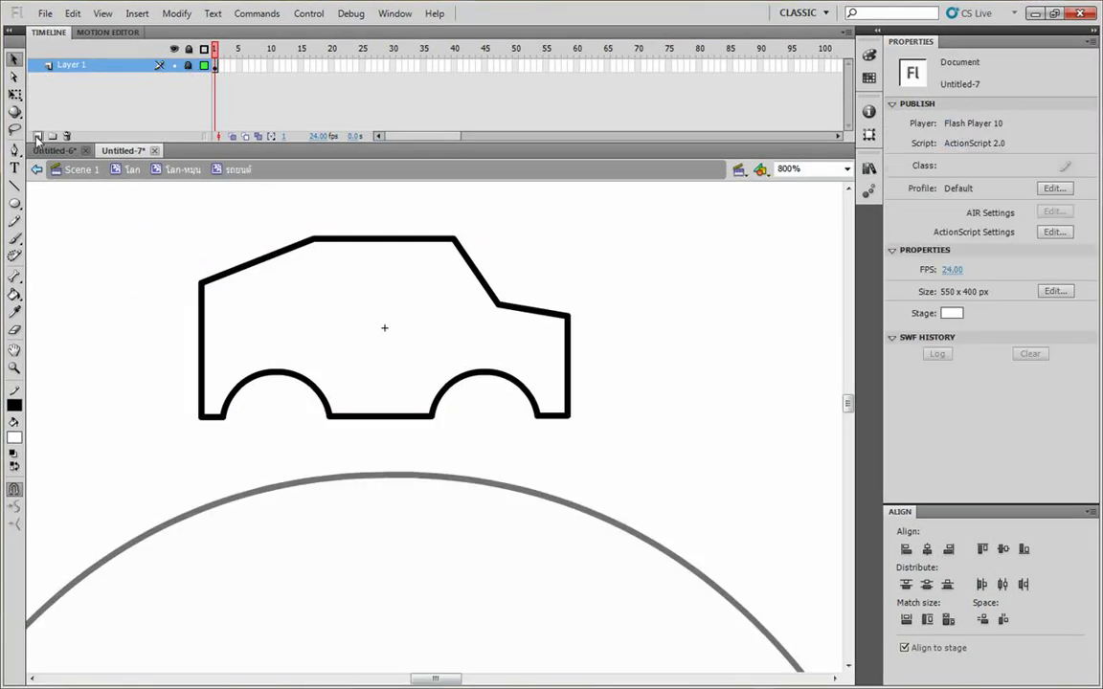
{"action": "left_click", "coordinate": [37, 137]}
{"action": "left_click", "coordinate": [216, 69]}
{"action": "left_click", "coordinate": [131, 247]}
Draw two rectangular windows side by side on the car's upper body and slant their outer edges.
{"action": "left_click", "coordinate": [14, 203]}
{"action": "left_click", "coordinate": [57, 206]}
{"action": "left_click_drag", "start_coordinate": [456, 257], "coordinate": [398, 316]}
{"action": "left_click_drag", "start_coordinate": [383, 257], "coordinate": [301, 317]}
{"action": "key", "text": "v"}
{"action": "left_click_drag", "start_coordinate": [304, 260], "coordinate": [324, 257]}
{"action": "mouse_move", "coordinate": [306, 319]}
{"action": "left_mouse_down"}
{"action": "mouse_move", "coordinate": [246, 315]}
{"action": "mouse_move", "coordinate": [345, 323]}
{"action": "mouse_move", "coordinate": [307, 318]}
{"action": "left_mouse_up"}
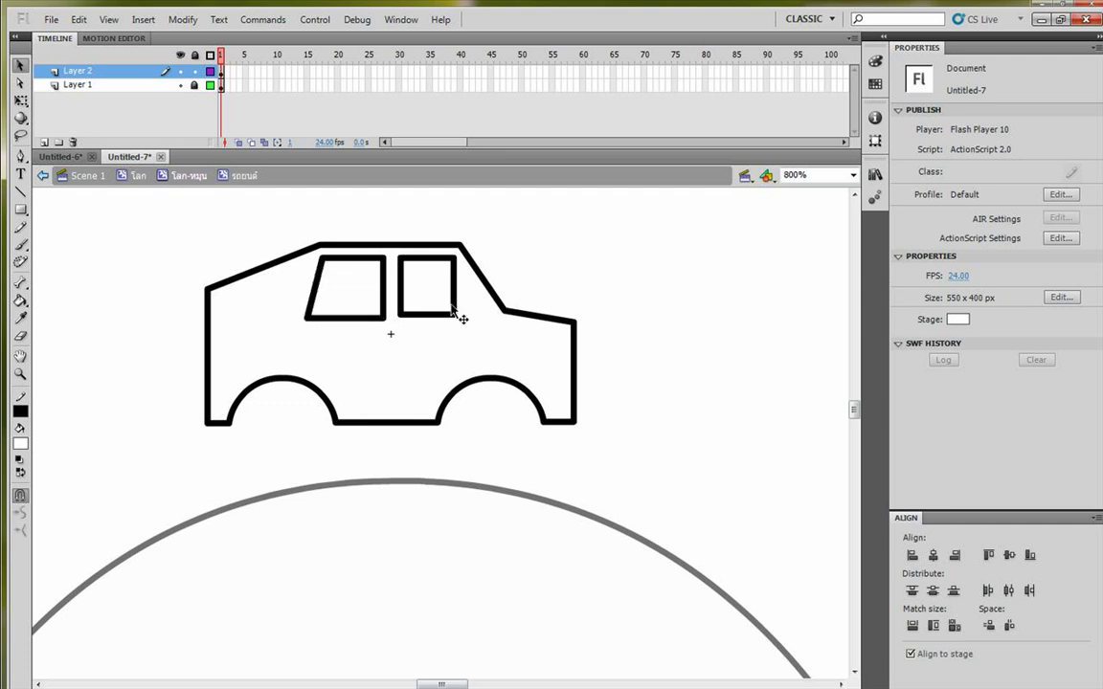
{"action": "left_click_drag", "start_coordinate": [457, 317], "coordinate": [492, 316]}
Form a third window behind the square middle one and shape its top edge to follow the sloping rear roof.
{"action": "mouse_move", "coordinate": [308, 319]}
{"action": "left_mouse_down"}
{"action": "mouse_move", "coordinate": [322, 319]}
{"action": "mouse_move", "coordinate": [288, 301]}
{"action": "mouse_move", "coordinate": [226, 318]}
{"action": "left_mouse_up"}
{"action": "left_click", "coordinate": [383, 306]}
{"action": "double_click", "coordinate": [361, 300]}
{"action": "left_click", "coordinate": [223, 237]}
{"action": "key", "text": "ctrl+z"}
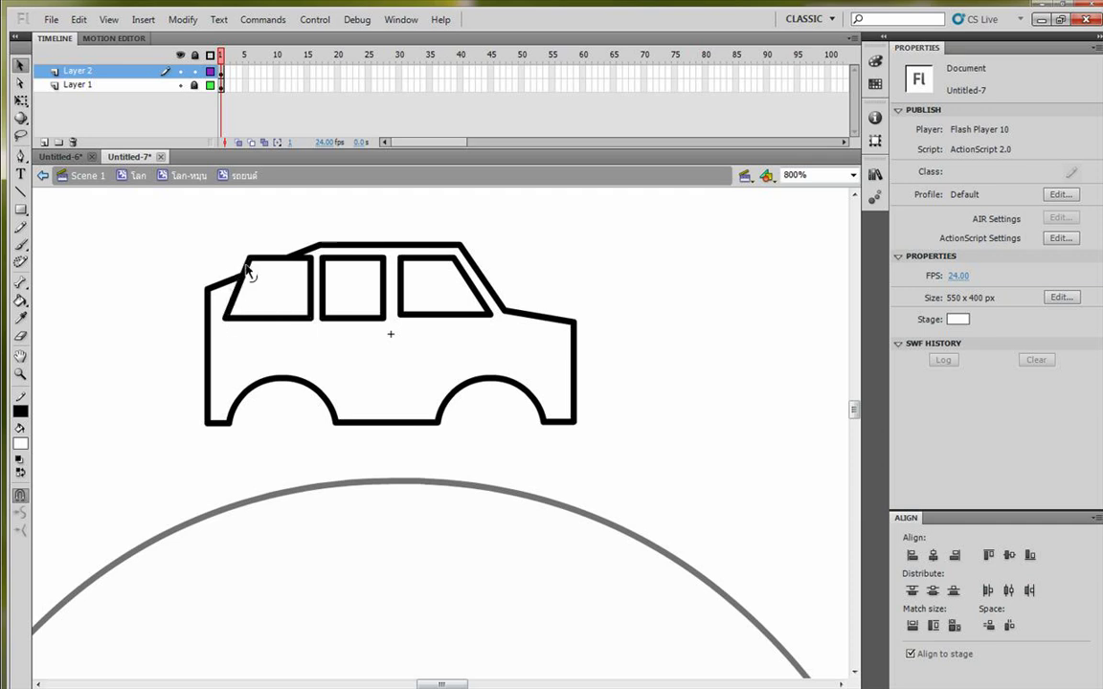
{"action": "left_click", "coordinate": [259, 273]}
{"action": "left_click", "coordinate": [254, 247]}
{"action": "left_click_drag", "start_coordinate": [251, 260], "coordinate": [225, 297]}
{"action": "left_click_drag", "start_coordinate": [310, 260], "coordinate": [309, 267]}
Lower both bottom corners of the front window slightly so its bottom edge stays level.
{"action": "left_click_drag", "start_coordinate": [263, 227], "coordinate": [231, 262]}
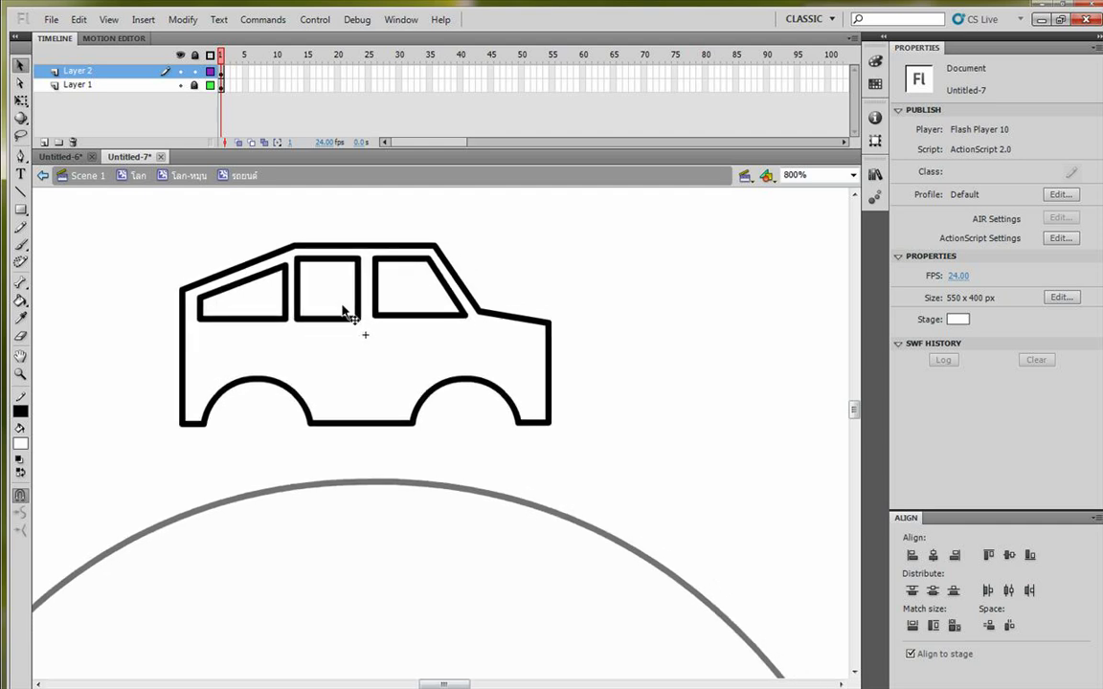
{"action": "left_click_drag", "start_coordinate": [375, 316], "coordinate": [376, 324]}
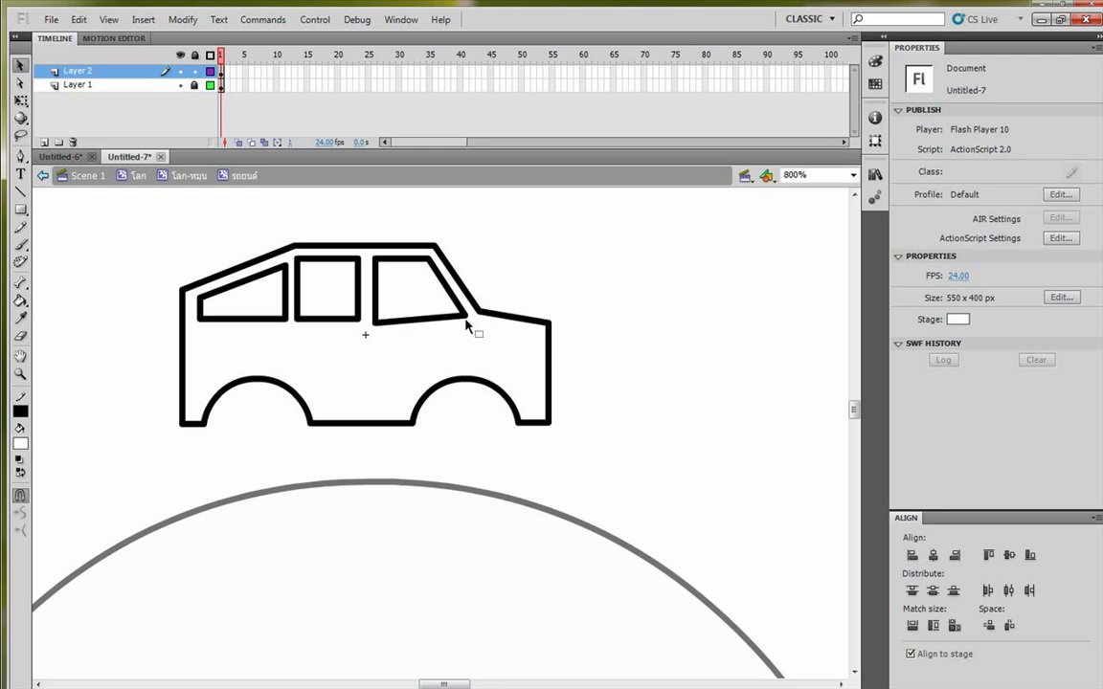
{"action": "left_click_drag", "start_coordinate": [464, 313], "coordinate": [505, 293]}
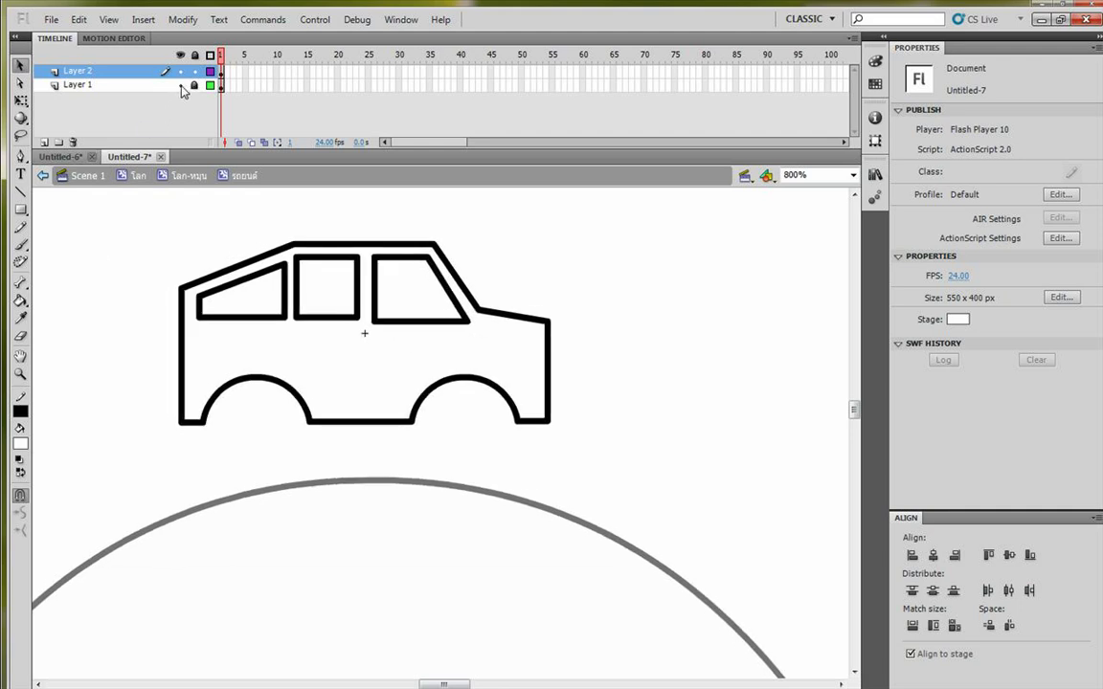
Lock the windows' layer, add a new layer and move it beneath the other two layers.
{"action": "left_click", "coordinate": [43, 142]}
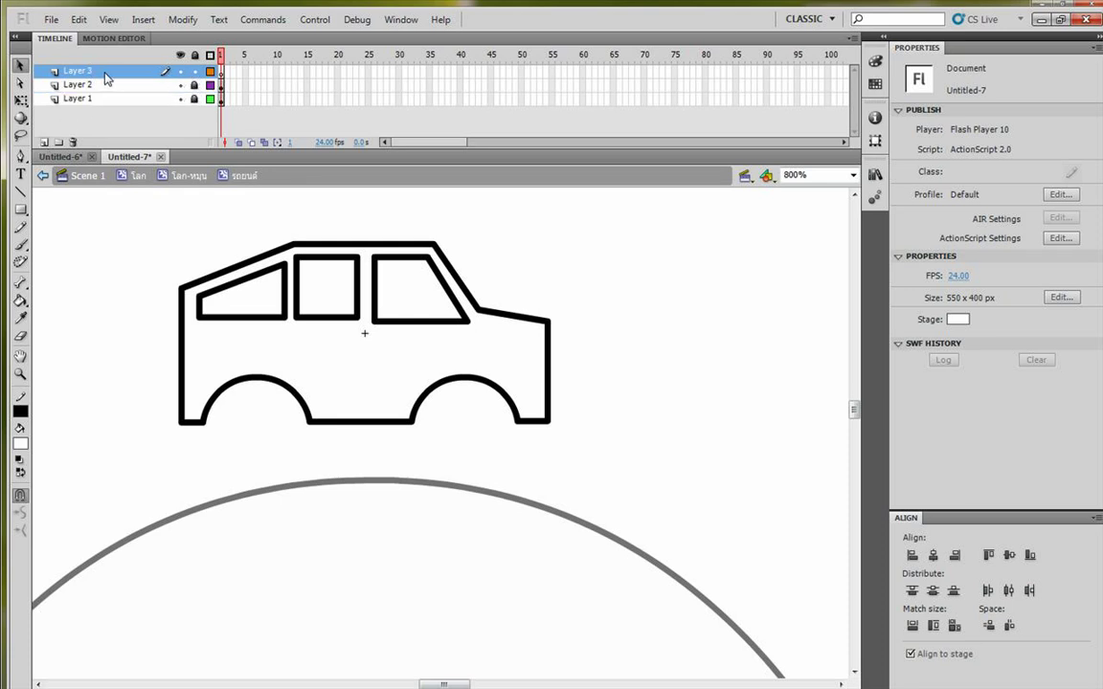
{"action": "left_click_drag", "start_coordinate": [105, 79], "coordinate": [96, 104]}
{"action": "left_click_drag", "start_coordinate": [128, 276], "coordinate": [329, 228]}
Draw an oval primitive wheel about 20.5 px wide beside the car and set its inner radius to 56.
{"action": "left_click", "coordinate": [21, 209]}
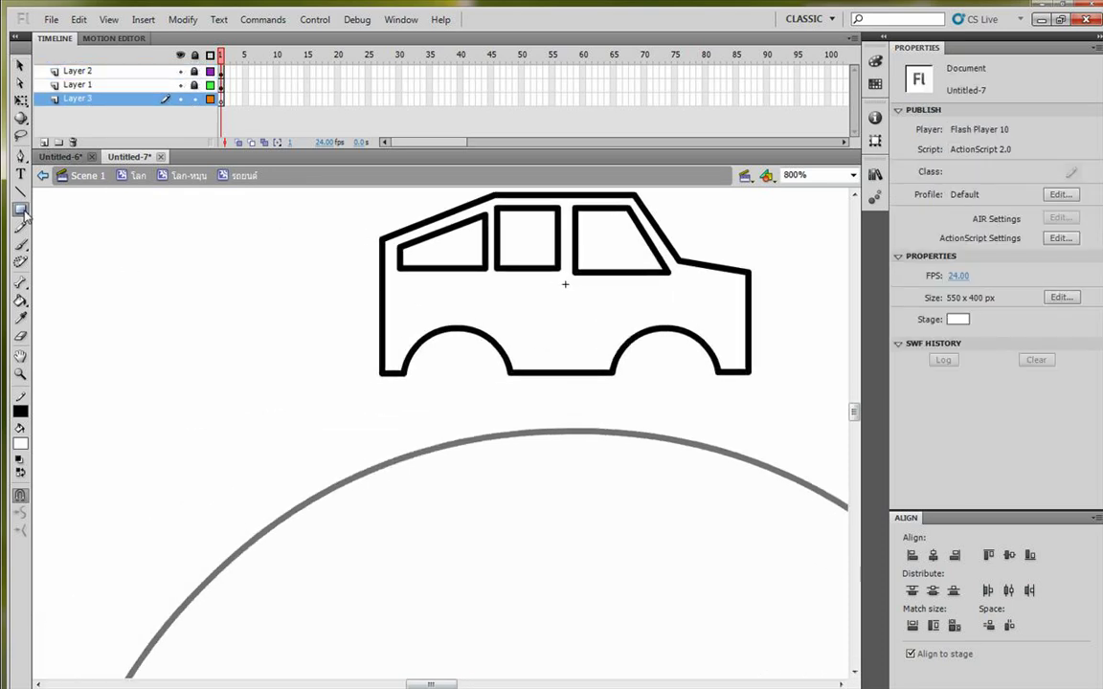
{"action": "left_click", "coordinate": [21, 210]}
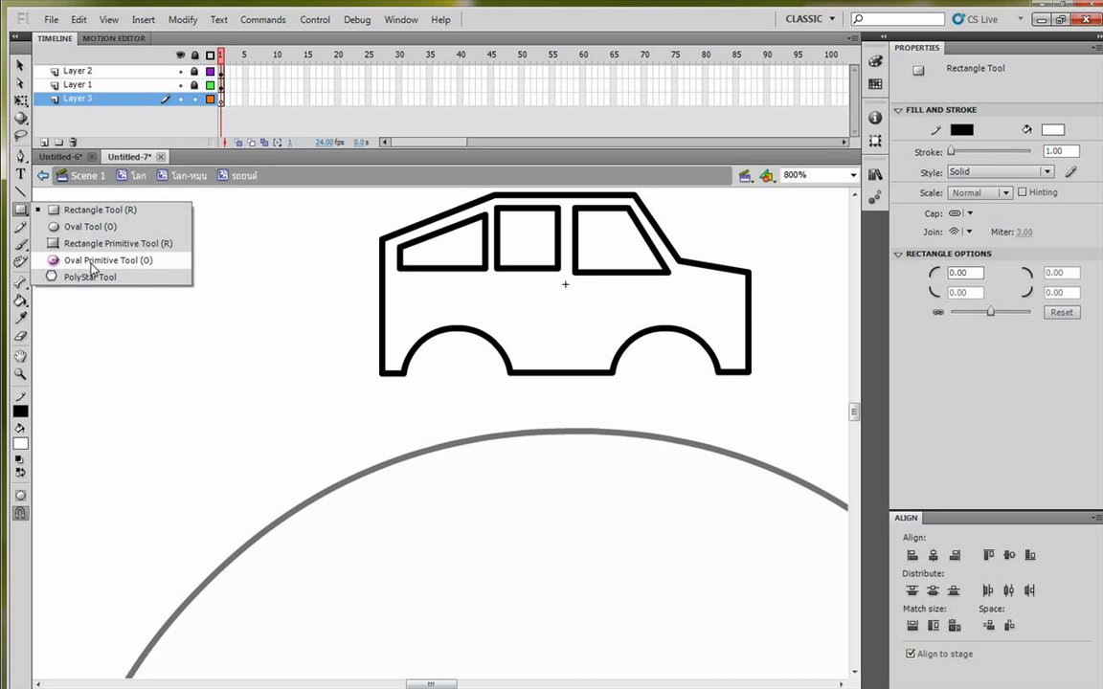
{"action": "left_click", "coordinate": [93, 260]}
{"action": "left_click_drag", "start_coordinate": [125, 268], "coordinate": [251, 380]}
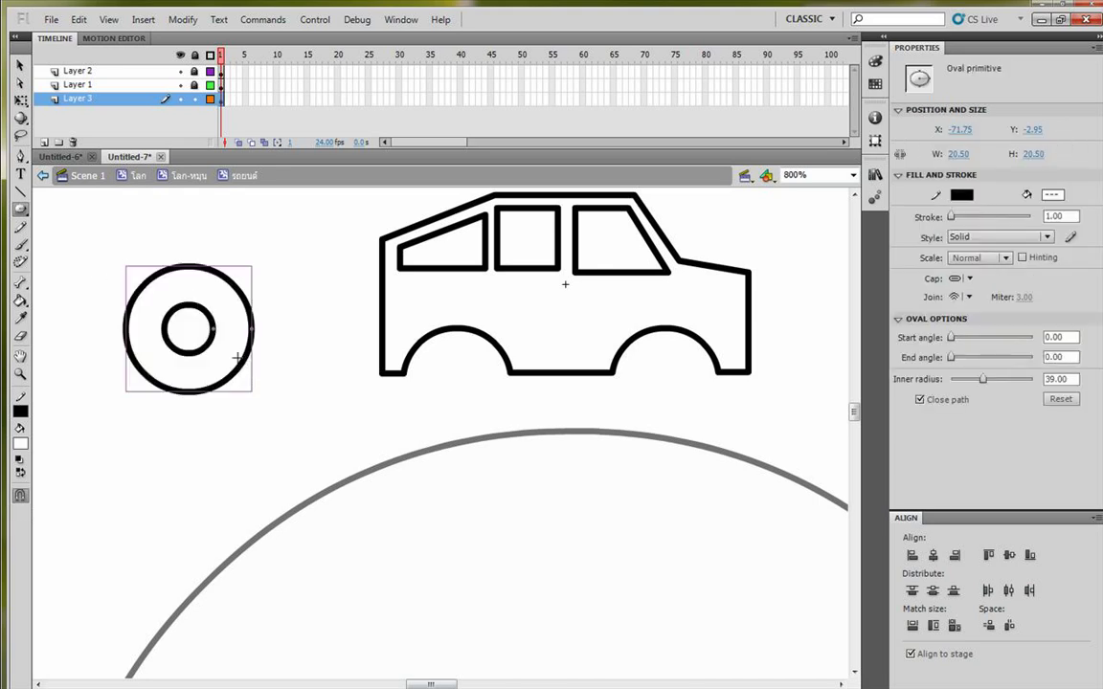
{"action": "key", "text": "v"}
{"action": "left_click_drag", "start_coordinate": [216, 335], "coordinate": [169, 340]}
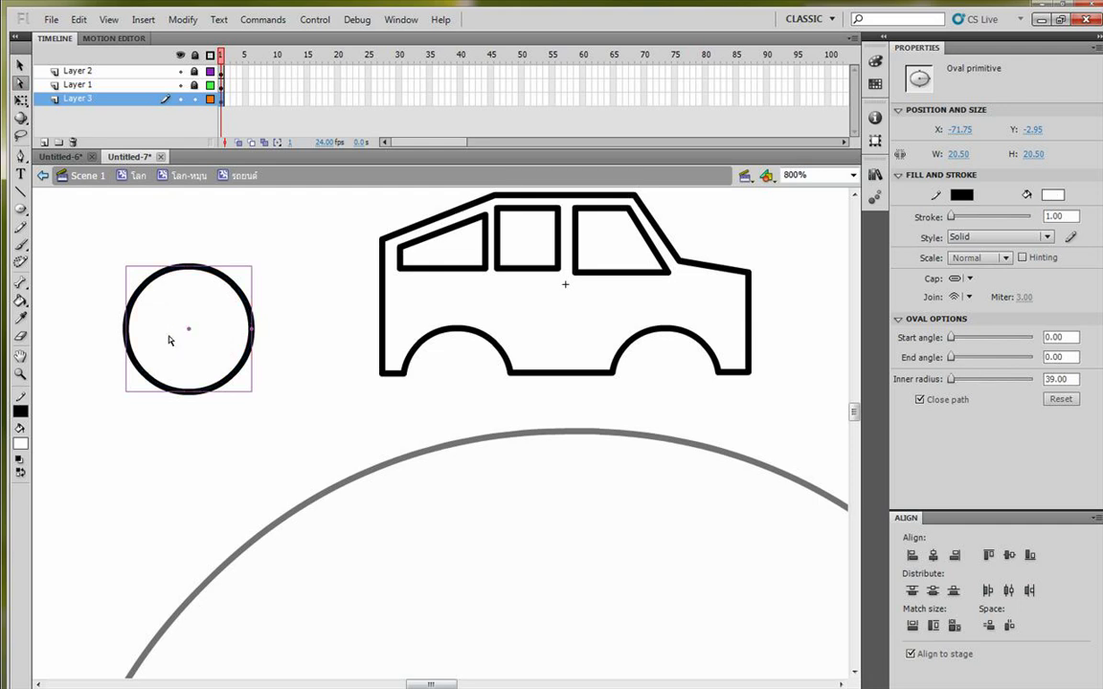
{"action": "left_click", "coordinate": [21, 83]}
{"action": "left_click_drag", "start_coordinate": [190, 330], "coordinate": [226, 347]}
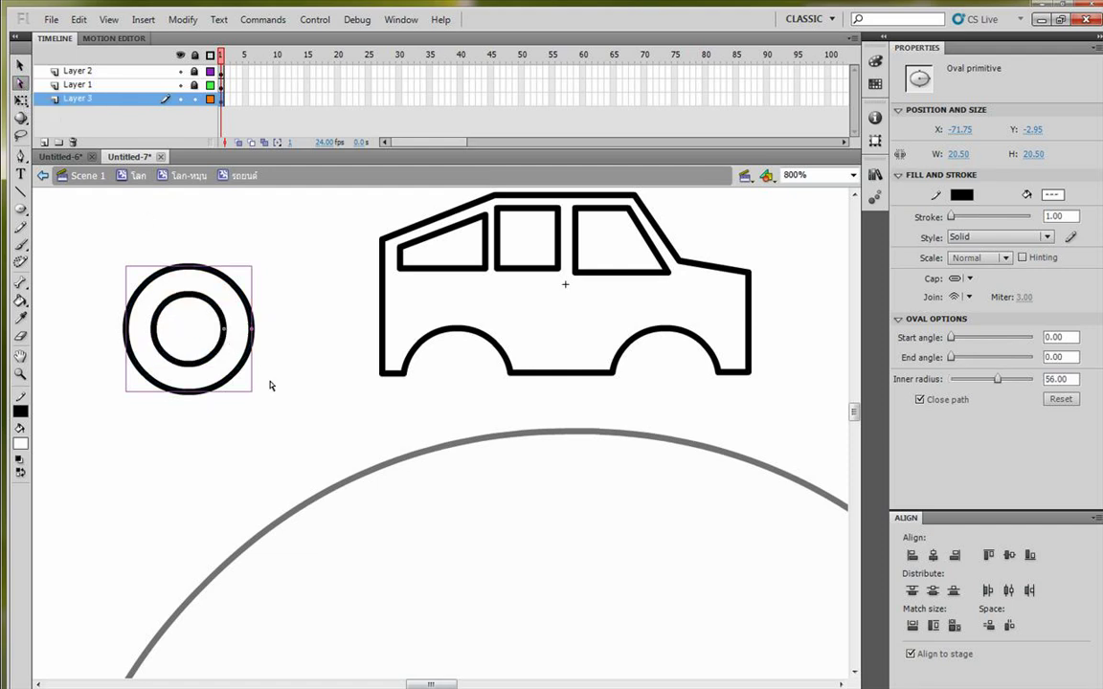
Change the wheel ring's fill colour to black.
{"action": "left_click", "coordinate": [261, 368]}
{"action": "left_click", "coordinate": [233, 348]}
{"action": "key", "text": "v"}
{"action": "left_click", "coordinate": [21, 444]}
{"action": "left_click", "coordinate": [20, 413]}
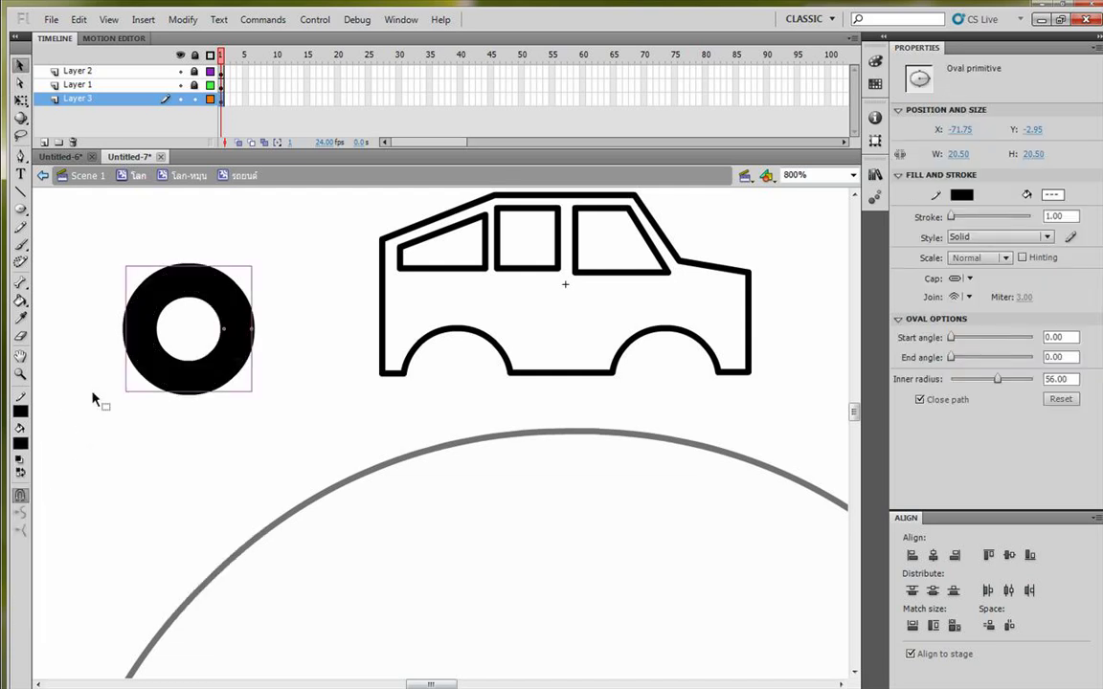
{"action": "left_click", "coordinate": [93, 399]}
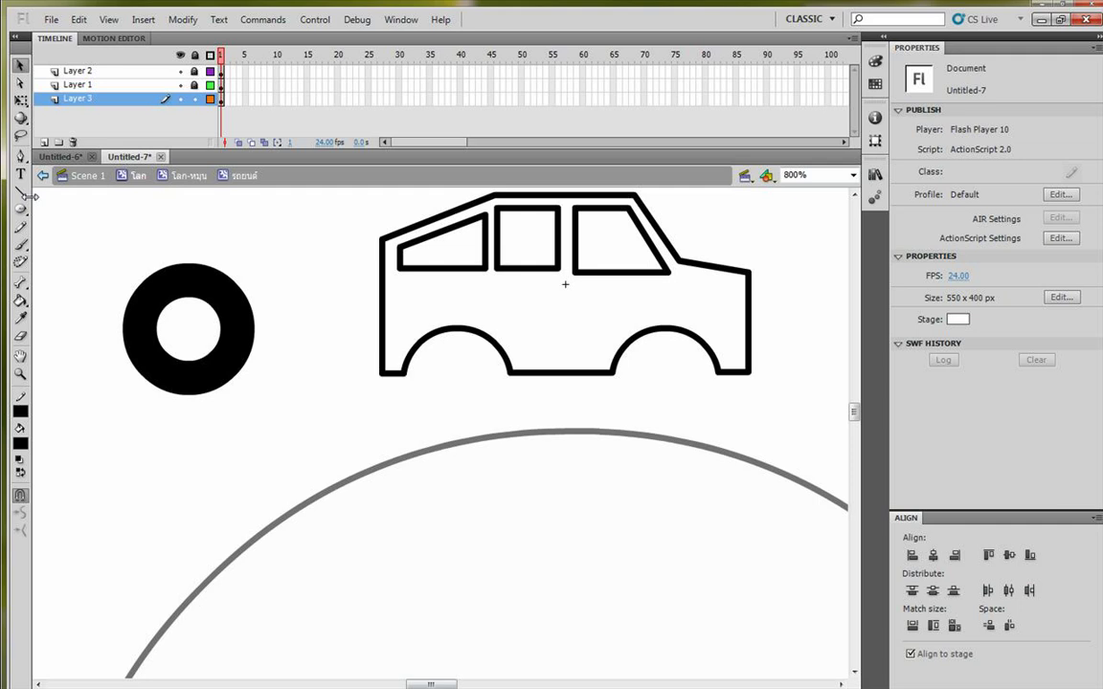
Select the wheel and convert it to a movie clip symbol named ล้อ.
{"action": "key", "text": "ctrl+="}
{"action": "key", "text": "space"}
{"action": "left_click_drag", "start_coordinate": [305, 391], "coordinate": [623, 342]}
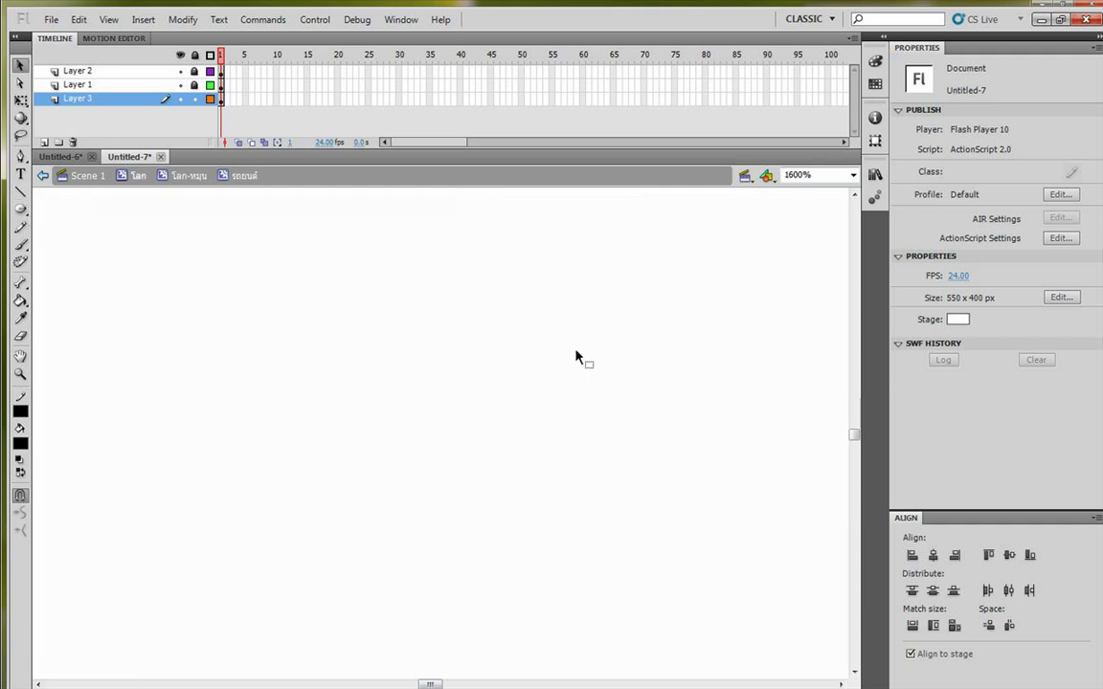
{"action": "key", "text": "ctrl+minus"}
{"action": "key", "text": "ctrl+minus"}
{"action": "key", "text": "space"}
{"action": "left_click_drag", "start_coordinate": [530, 312], "coordinate": [488, 541]}
{"action": "left_click_drag", "start_coordinate": [234, 287], "coordinate": [330, 393]}
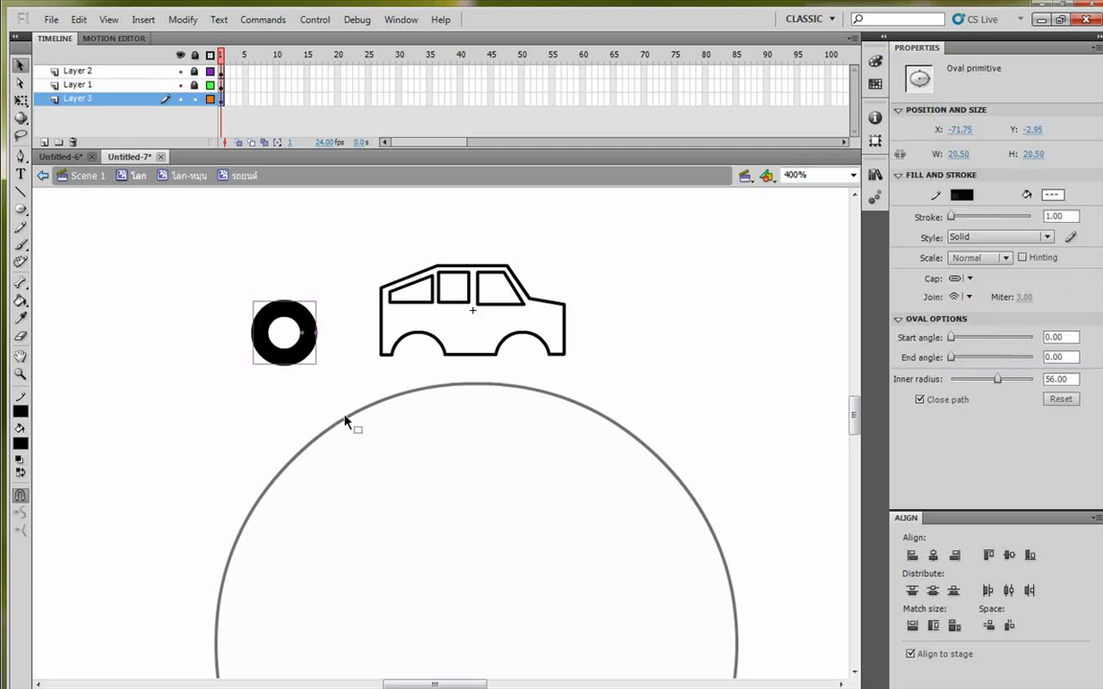
{"action": "key", "text": "F8"}
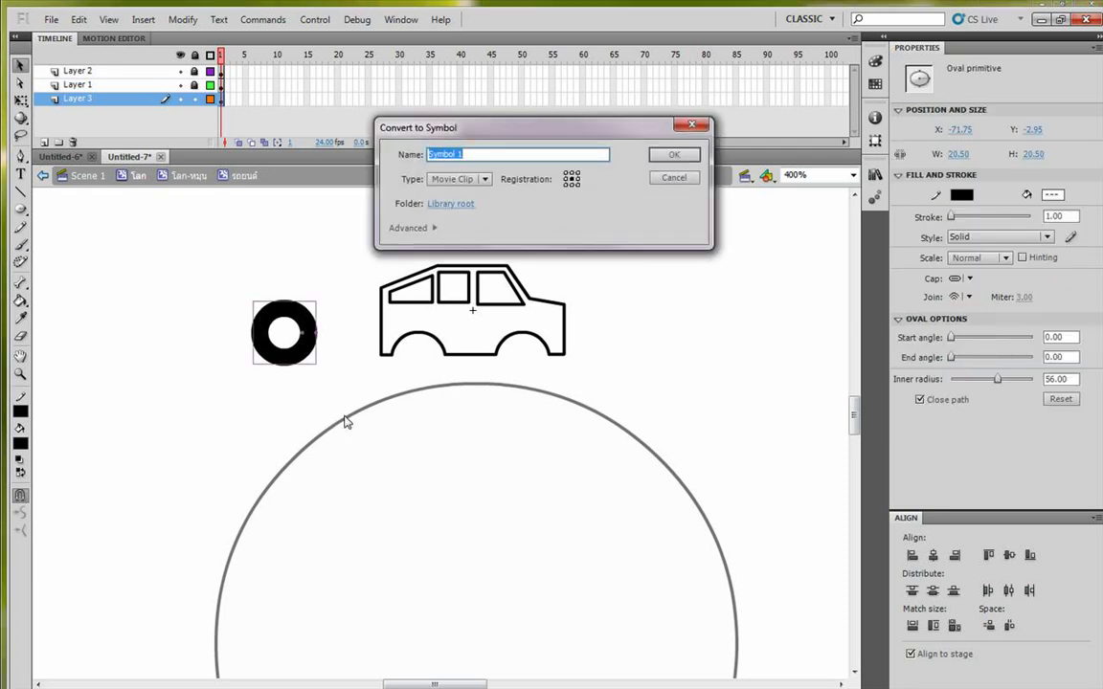
{"action": "type", "text": "ล้อ"}
{"action": "key", "text": "Return"}
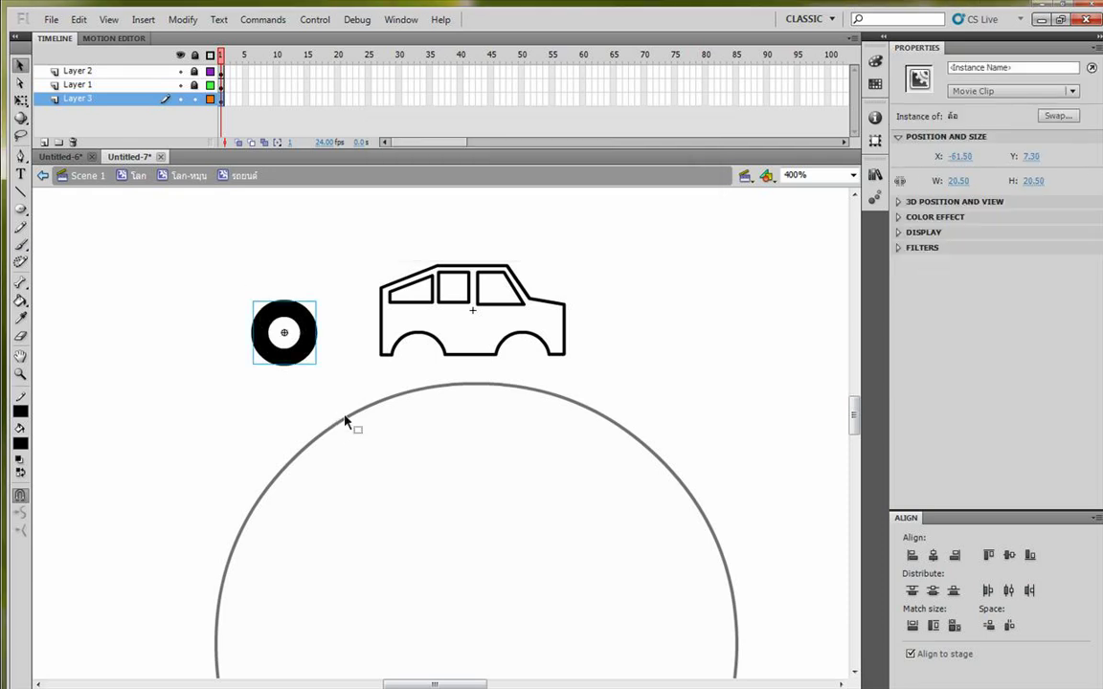
Inside the ล้อ symbol, draw a horizontal spoke line about 12.5 px long across the hub and centre it.
{"action": "double_click", "coordinate": [301, 338]}
{"action": "key", "text": "ctrl+="}
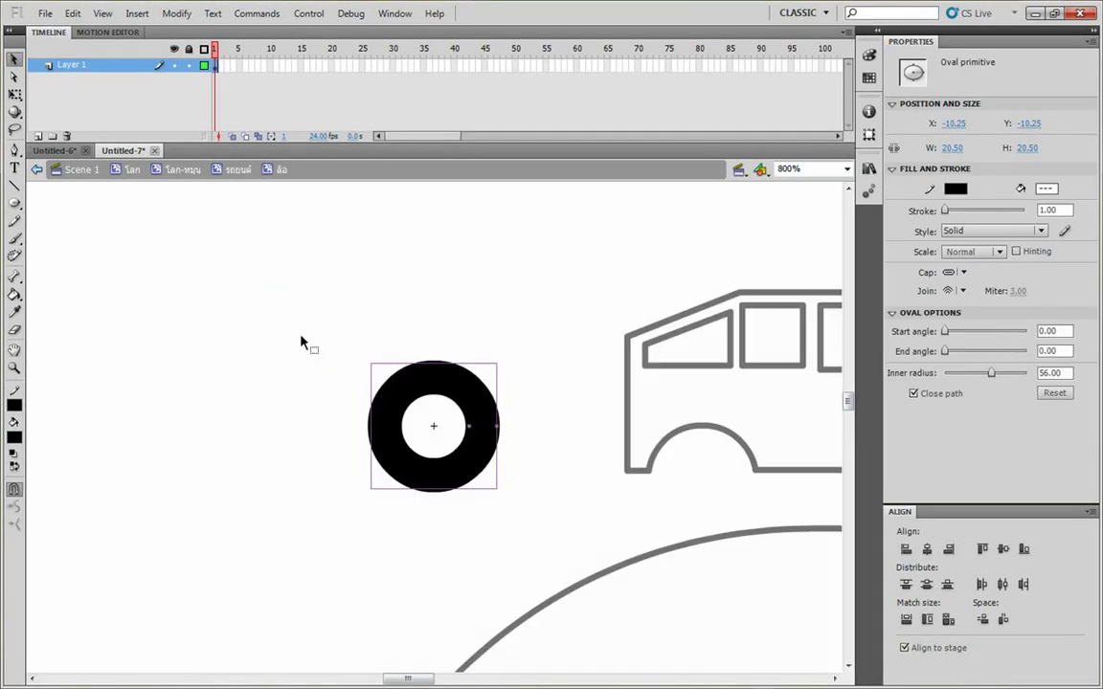
{"action": "key", "text": "space"}
{"action": "left_click_drag", "start_coordinate": [318, 380], "coordinate": [294, 347]}
{"action": "left_click", "coordinate": [278, 315]}
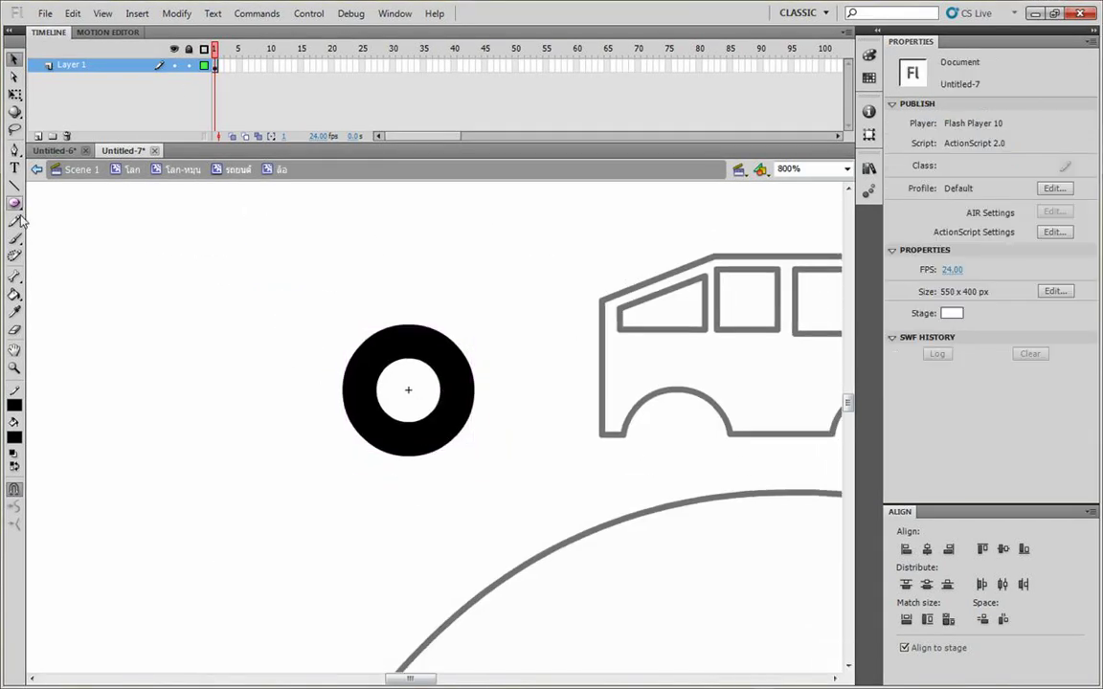
{"action": "left_click", "coordinate": [14, 185]}
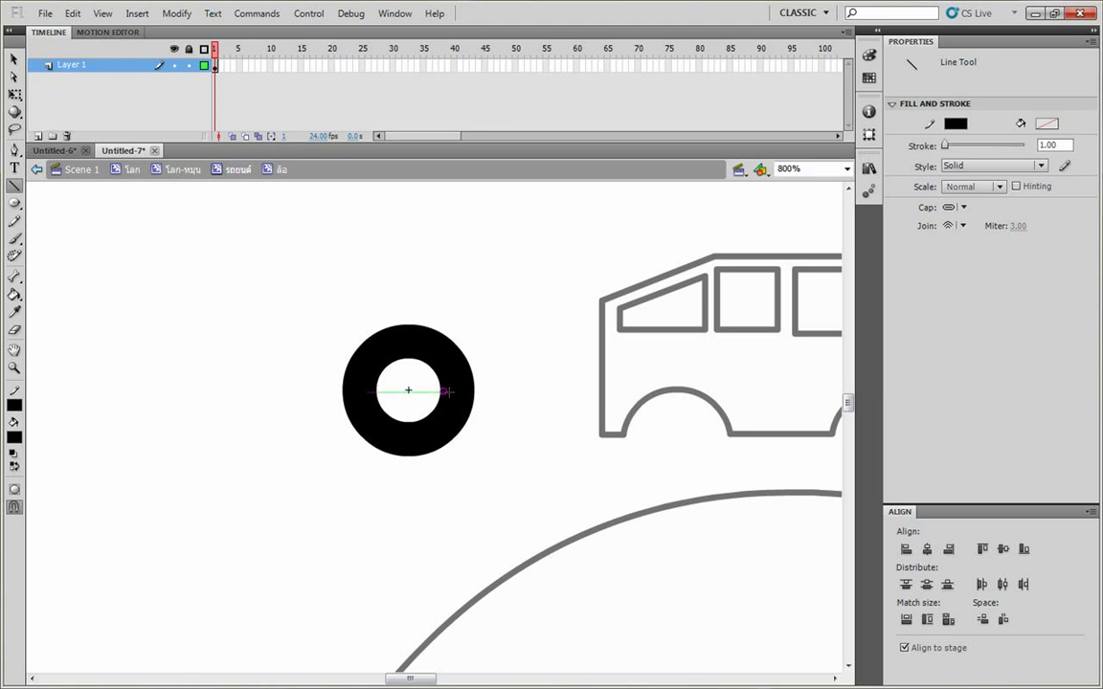
{"action": "left_click_drag", "start_coordinate": [446, 391], "coordinate": [443, 391]}
{"action": "key", "text": "v"}
{"action": "left_click", "coordinate": [423, 392]}
{"action": "left_click", "coordinate": [926, 550]}
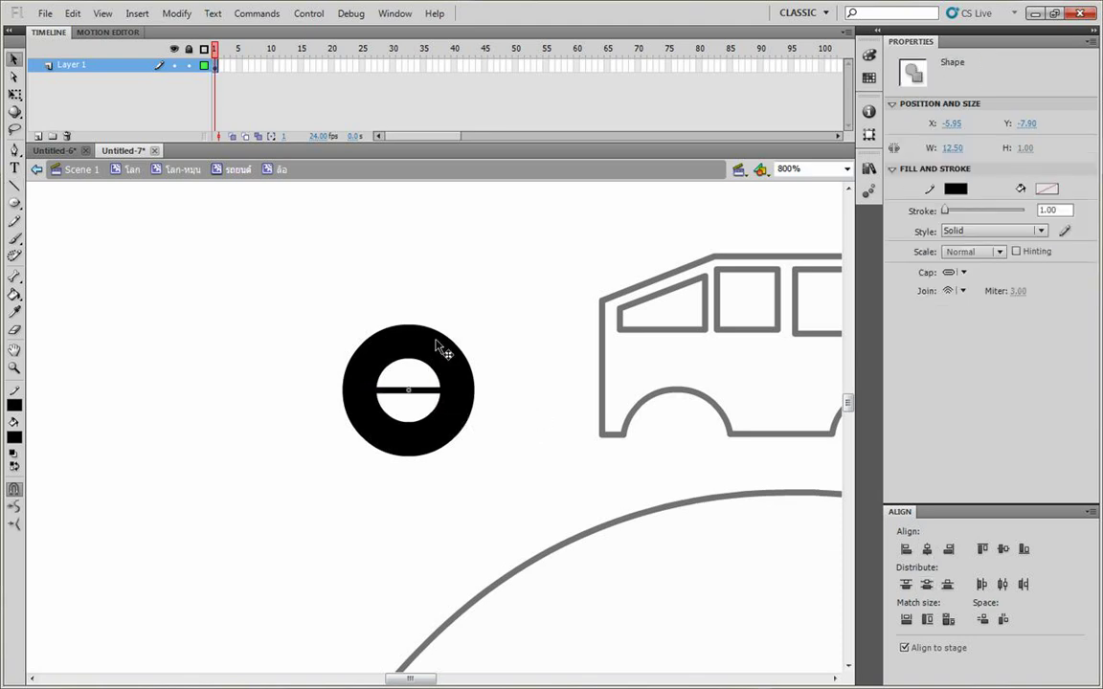
Duplicate the horizontal spoke, rotate the copy 90 degrees to vertical and centre it in the wheel.
{"action": "key", "text": "q"}
{"action": "left_click_drag", "start_coordinate": [464, 339], "coordinate": [368, 279]}
{"action": "left_click", "coordinate": [925, 551]}
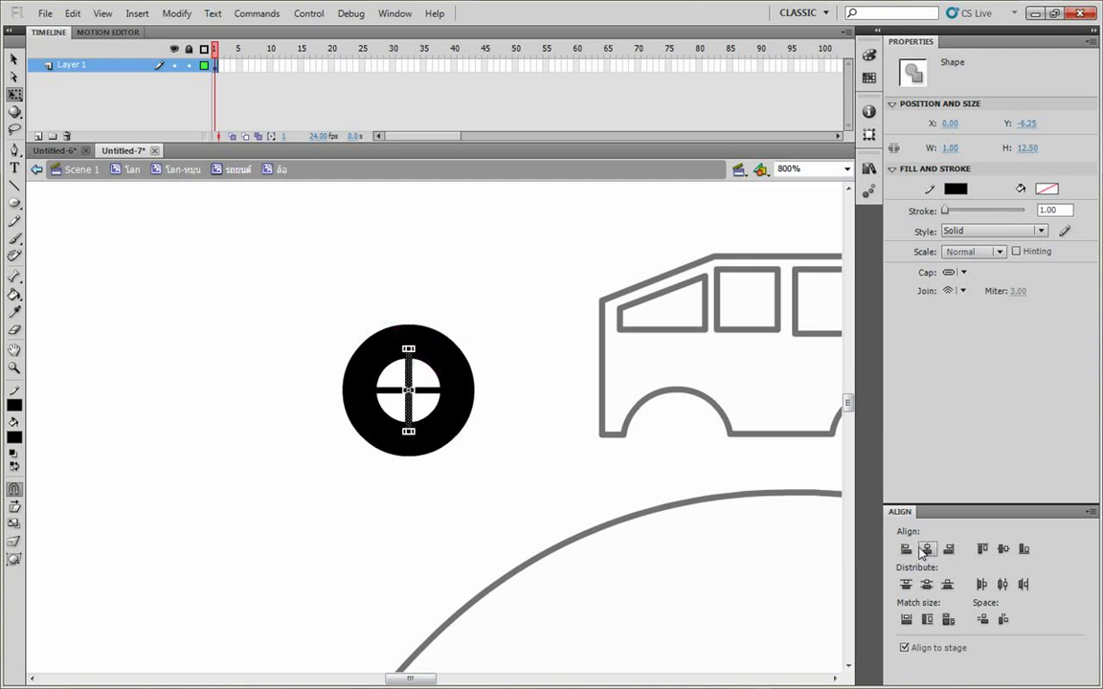
{"action": "left_click", "coordinate": [549, 423]}
Duplicate the spoke cross, rotate the copy 45 degrees and centre it in the wheel to make eight spokes.
{"action": "double_click", "coordinate": [425, 390]}
{"action": "left_click_drag", "start_coordinate": [428, 391], "coordinate": [573, 289]}
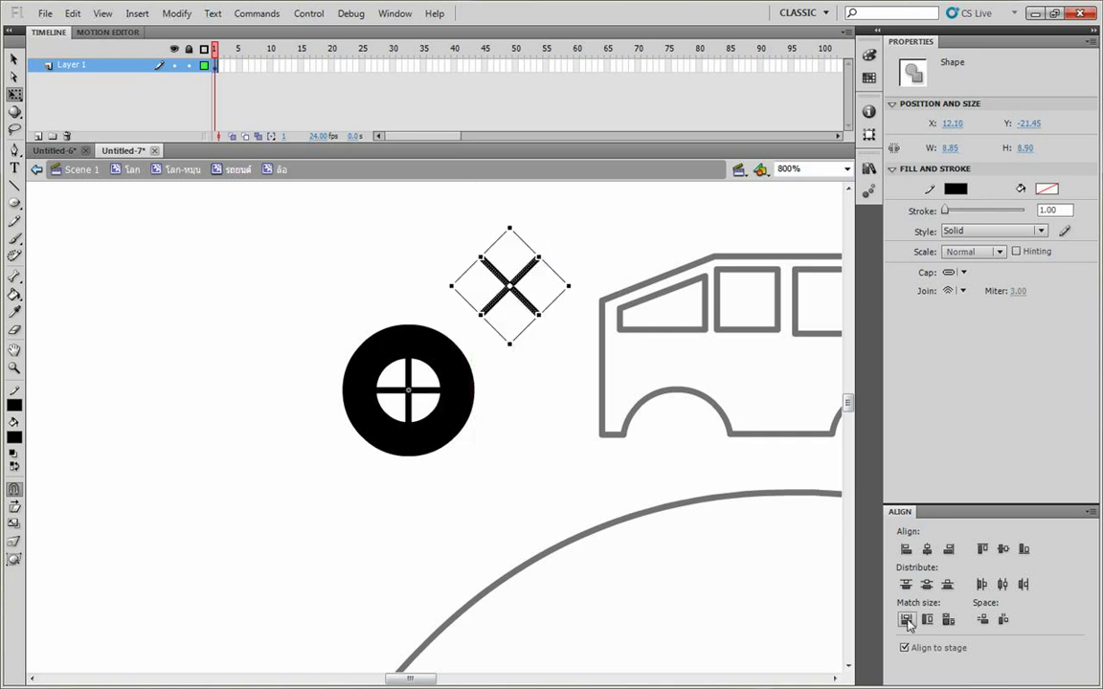
{"action": "left_click", "coordinate": [928, 584]}
{"action": "left_click", "coordinate": [926, 549]}
{"action": "left_click", "coordinate": [589, 493]}
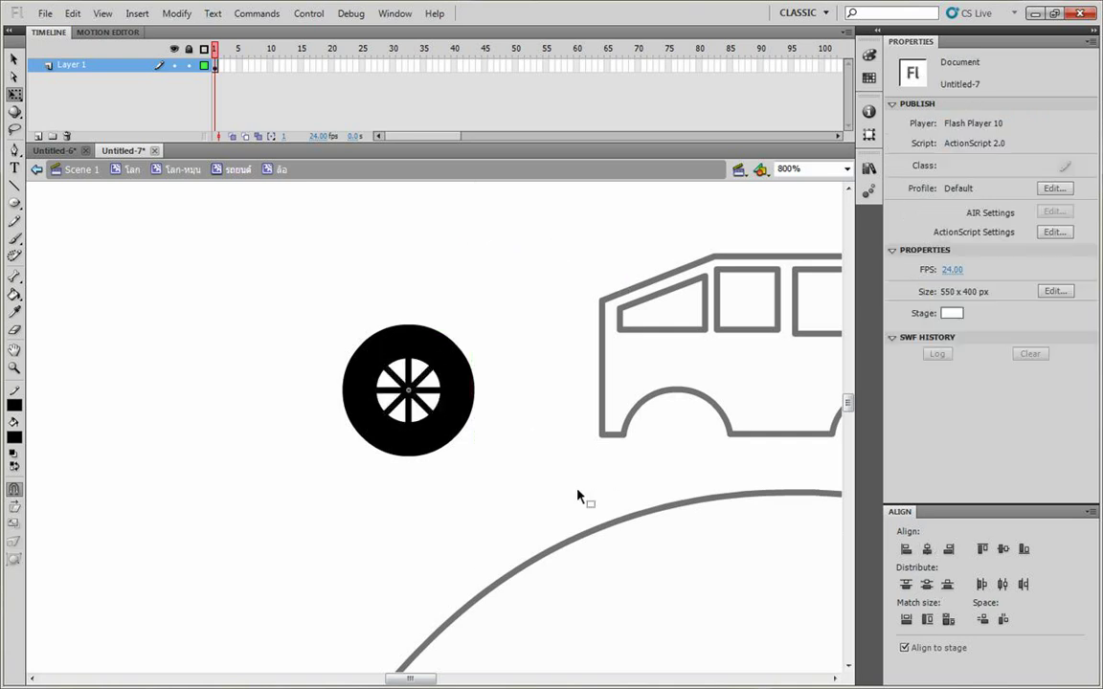
{"action": "left_click_drag", "start_coordinate": [528, 371], "coordinate": [426, 383]}
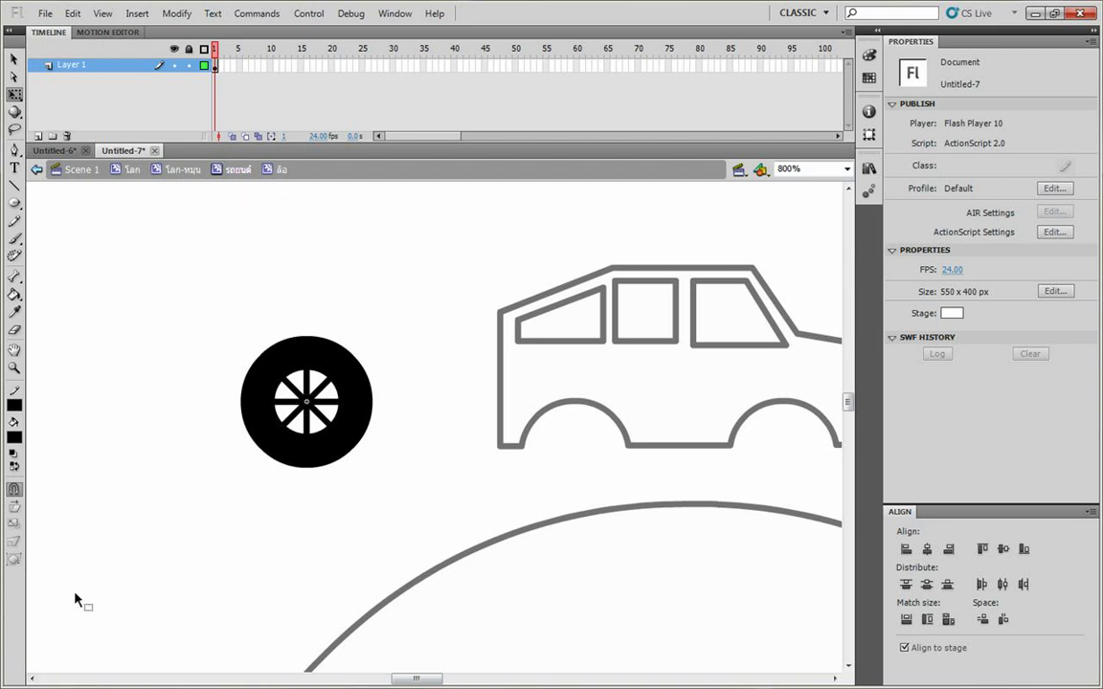
Select the whole spoked wheel and convert it to a movie clip symbol named ล้อ-หมุน.
{"action": "key", "text": "ctrl+a"}
{"action": "key", "text": "F8"}
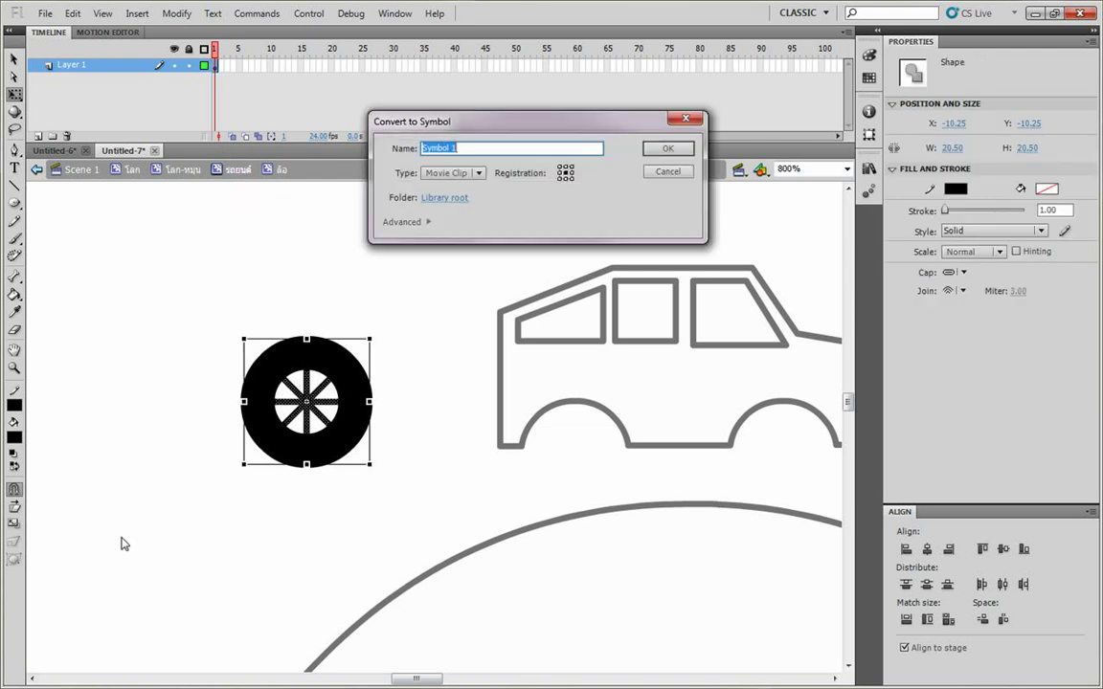
{"action": "type", "text": "ล้อ-หมุน"}
{"action": "key", "text": "Return"}
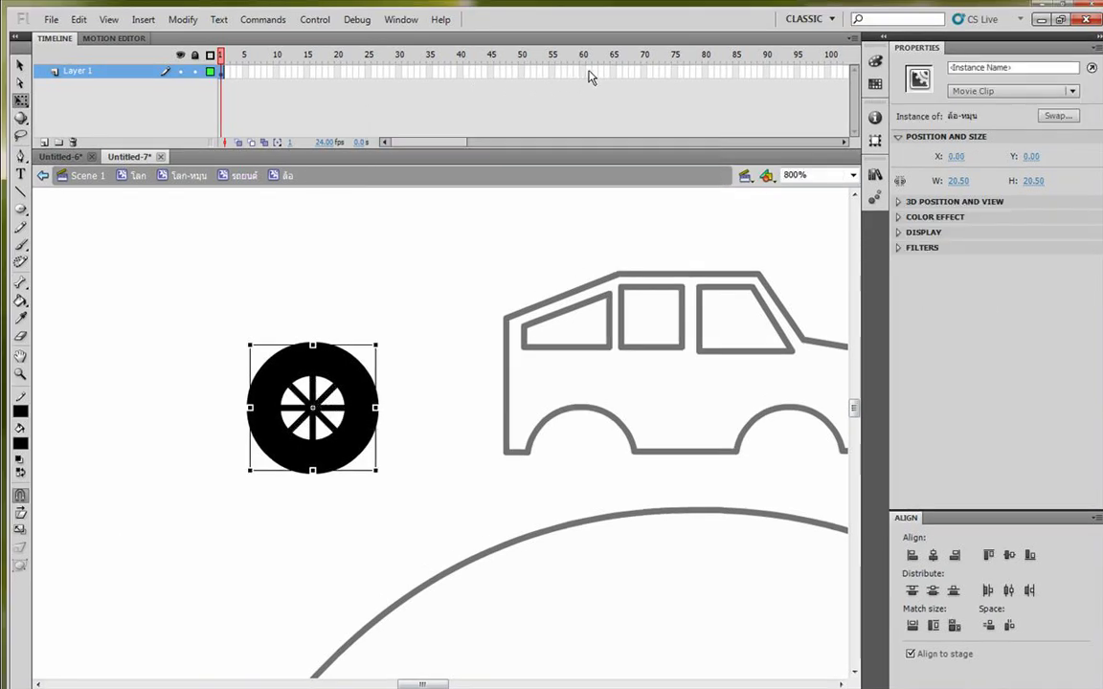
Create a classic tween on the wheel up to a keyframe at frame 30, rotating clockwise, and play it back.
{"action": "left_click", "coordinate": [398, 72]}
{"action": "key", "text": "F6"}
{"action": "right_click", "coordinate": [358, 72]}
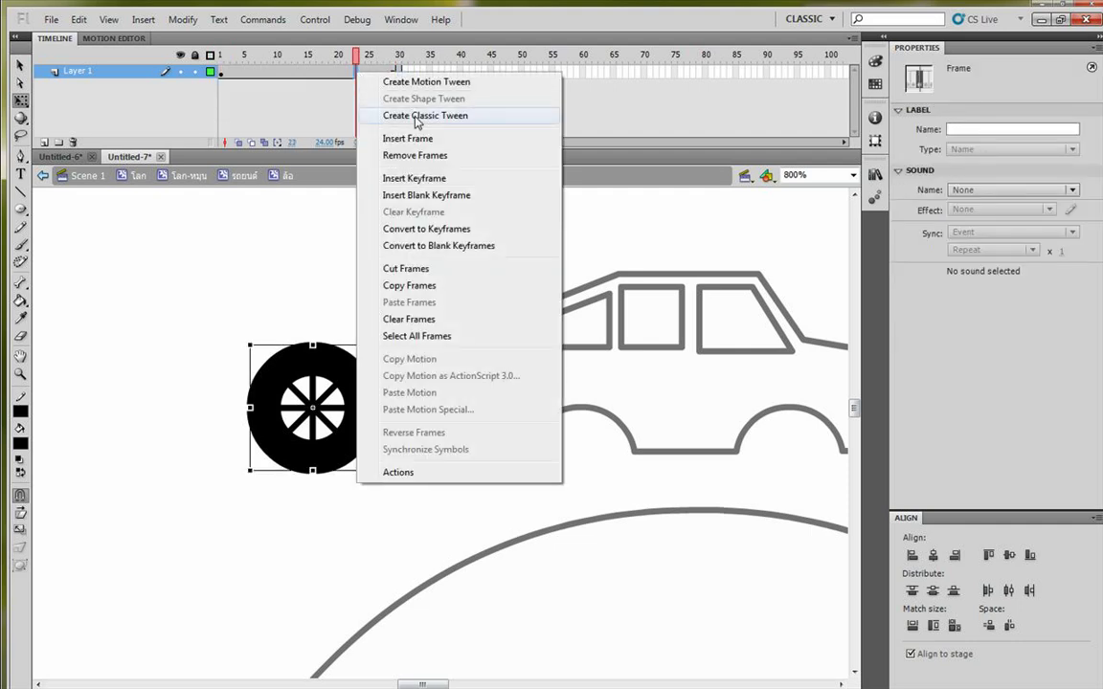
{"action": "left_click", "coordinate": [416, 115]}
{"action": "left_click", "coordinate": [980, 215]}
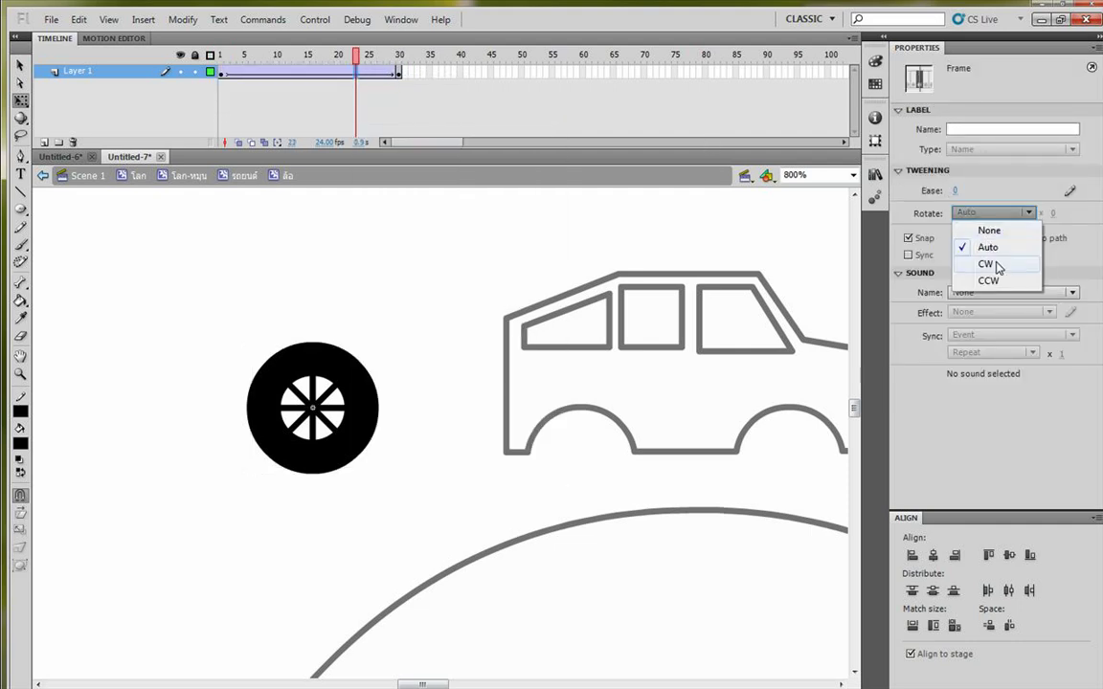
{"action": "left_click", "coordinate": [992, 264]}
{"action": "key", "text": "Return"}
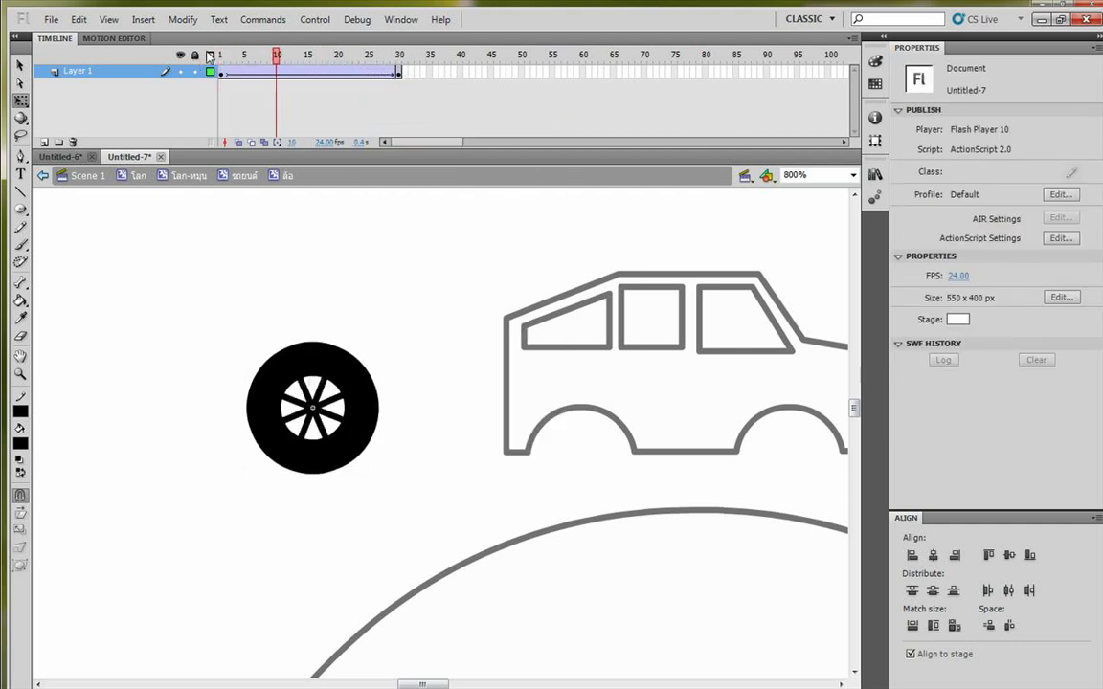
Back in the รถยนต์ symbol, scale the wheel down to about 14.9 px and position it in the car's rear wheel arch.
{"action": "double_click", "coordinate": [345, 513]}
{"action": "left_click_drag", "start_coordinate": [212, 384], "coordinate": [416, 470]}
{"action": "mouse_move", "coordinate": [418, 387]}
{"action": "left_mouse_down"}
{"action": "mouse_move", "coordinate": [428, 373]}
{"action": "mouse_move", "coordinate": [420, 385]}
{"action": "left_mouse_up"}
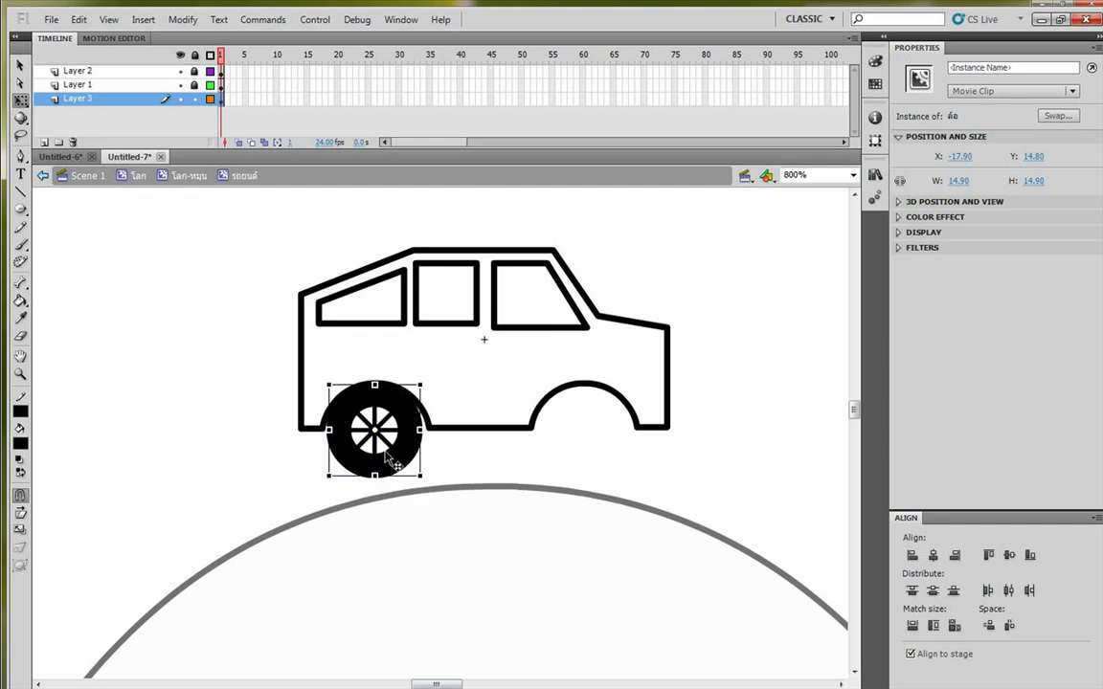
{"action": "left_click_drag", "start_coordinate": [388, 453], "coordinate": [390, 455]}
{"action": "key", "text": "Up"}
{"action": "key", "text": "Up"}
{"action": "key", "text": "Up"}
{"action": "key", "text": "Up"}
{"action": "key", "text": "Up"}
{"action": "key", "text": "Up"}
{"action": "key", "text": "Up"}
{"action": "key", "text": "Up"}
Duplicate the rear wheel and place the copy in the car's front wheel arch.
{"action": "left_click_drag", "start_coordinate": [389, 458], "coordinate": [596, 450]}
{"action": "left_click", "coordinate": [672, 488]}
{"action": "left_click_drag", "start_coordinate": [470, 357], "coordinate": [459, 359]}
Return to the โลก-หมุน symbol and show the hidden ลายละเอียด layer.
{"action": "left_click", "coordinate": [189, 175]}
{"action": "left_click_drag", "start_coordinate": [383, 410], "coordinate": [329, 406]}
{"action": "left_click_drag", "start_coordinate": [437, 368], "coordinate": [443, 408]}
{"action": "scroll", "coordinate": [435, 409], "scroll_direction": "down", "scroll_amount": 2}
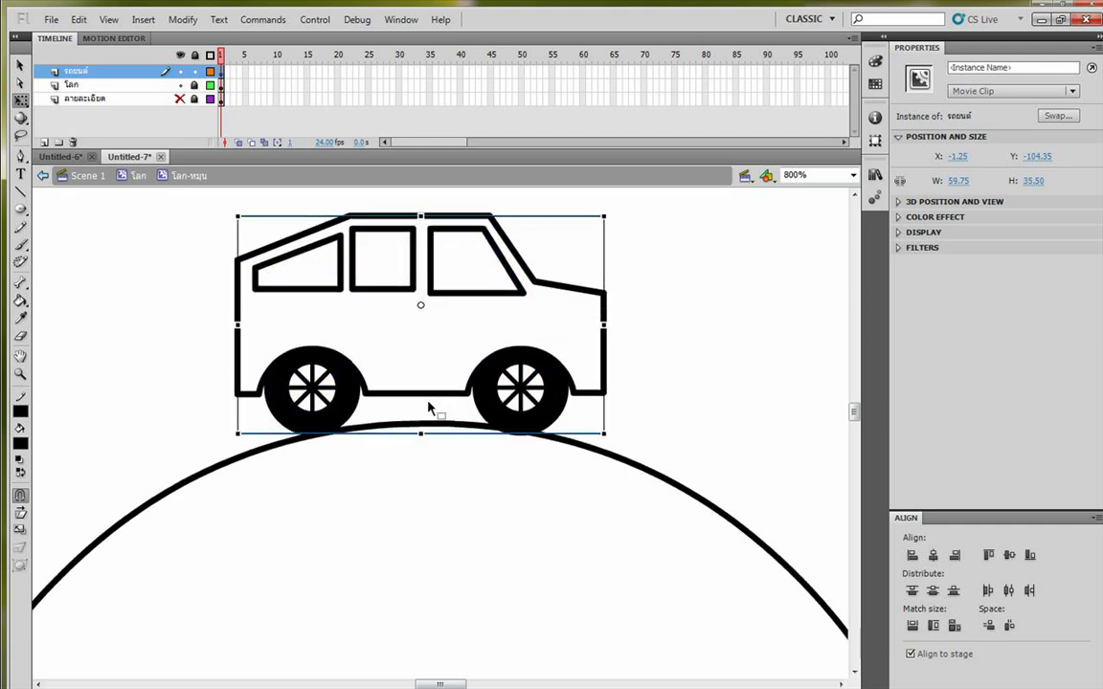
{"action": "key", "text": "ctrl+minus"}
{"action": "left_click_drag", "start_coordinate": [437, 473], "coordinate": [418, 386]}
{"action": "left_click", "coordinate": [180, 100]}
{"action": "mouse_move", "coordinate": [355, 351]}
{"action": "left_mouse_down"}
{"action": "mouse_move", "coordinate": [349, 310]}
{"action": "mouse_move", "coordinate": [348, 330]}
{"action": "left_mouse_up"}
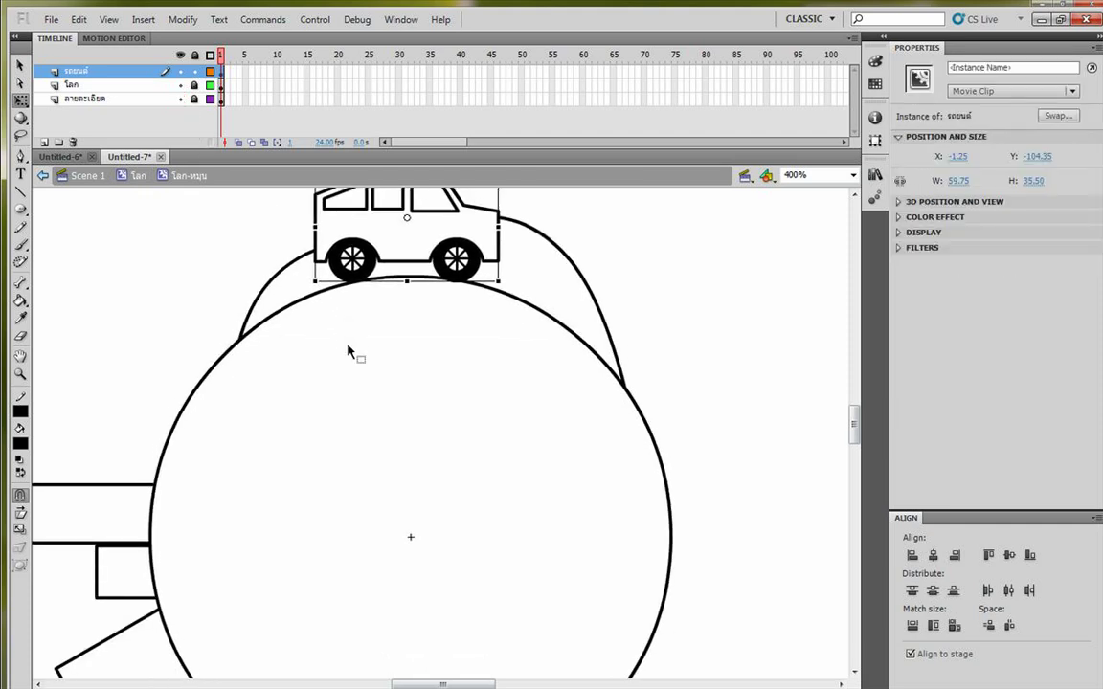
Move the car's transformation point to the centre of the globe.
{"action": "left_click_drag", "start_coordinate": [407, 218], "coordinate": [413, 539]}
{"action": "key", "text": "ctrl+="}
{"action": "key", "text": "ctrl+="}
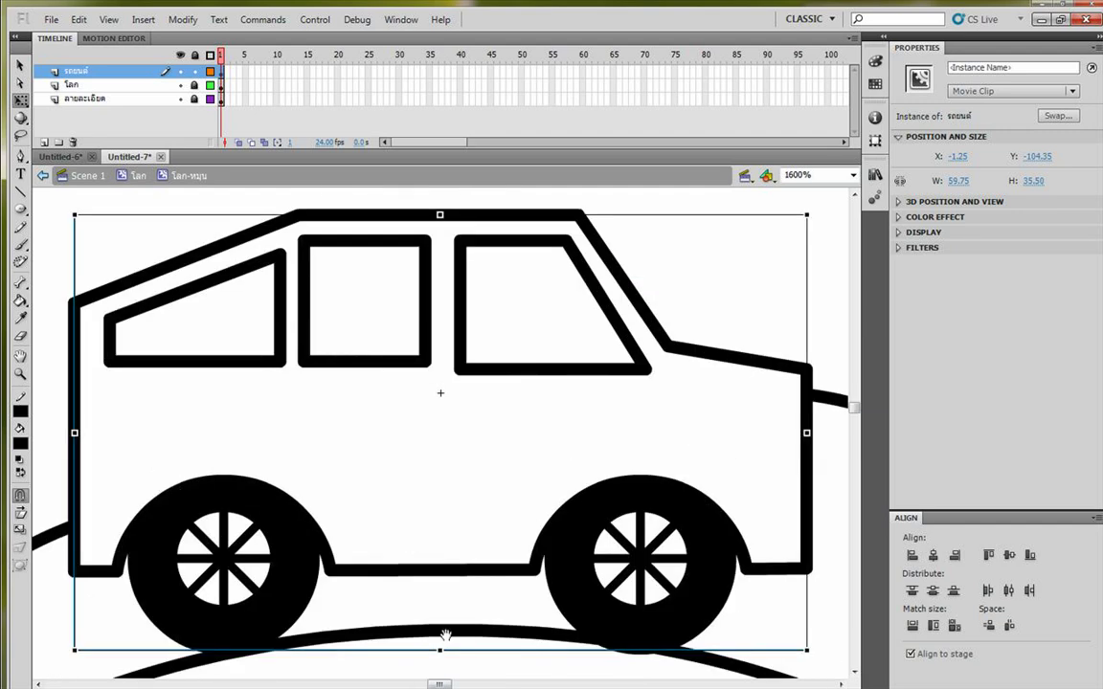
{"action": "left_click_drag", "start_coordinate": [446, 635], "coordinate": [439, 239]}
{"action": "left_click_drag", "start_coordinate": [431, 574], "coordinate": [406, 277]}
{"action": "left_click_drag", "start_coordinate": [425, 536], "coordinate": [417, 375]}
{"action": "left_click_drag", "start_coordinate": [422, 470], "coordinate": [414, 305]}
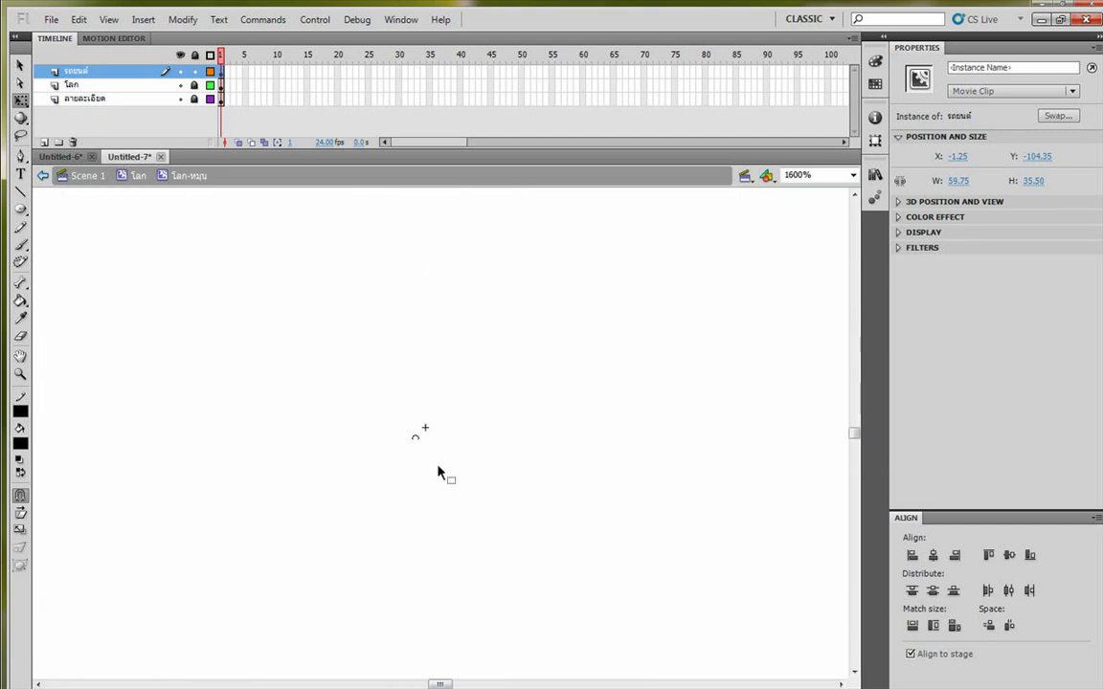
{"action": "key", "text": "ctrl+minus"}
{"action": "key", "text": "ctrl+minus"}
{"action": "key", "text": "ctrl+minus"}
{"action": "key", "text": "ctrl+="}
{"action": "scroll", "coordinate": [440, 402], "scroll_direction": "down", "scroll_amount": 3}
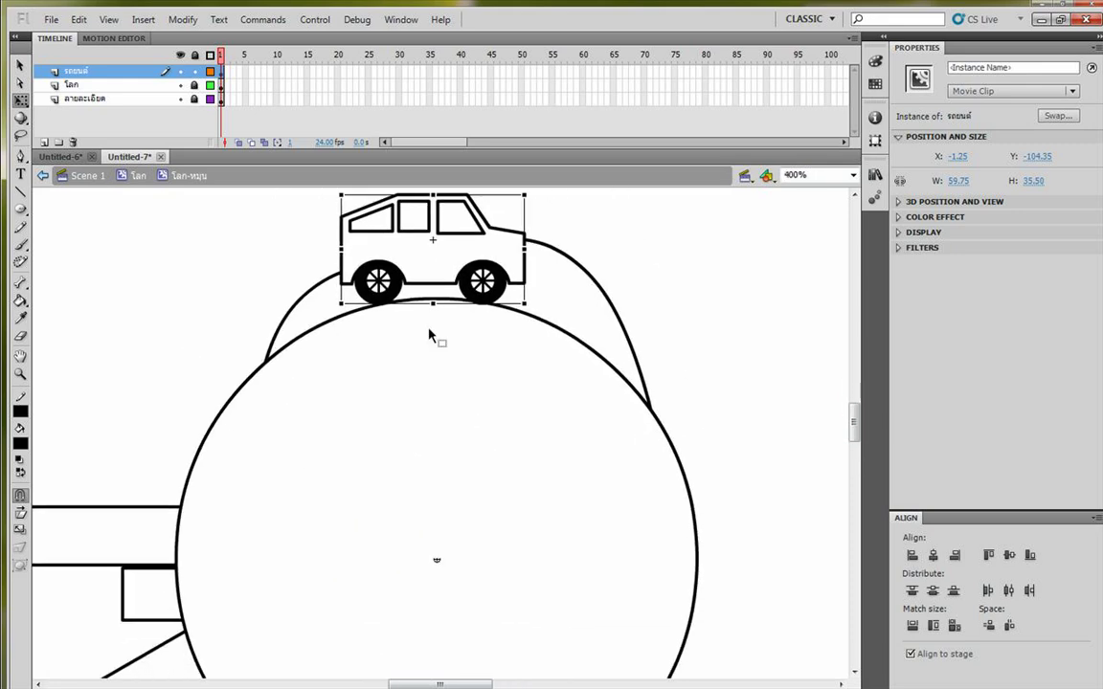
Convert the car to a movie clip symbol named รถหมุนรอบโลก.
{"action": "key", "text": "F8"}
{"action": "type", "text": "รถหมุนรอบโลก"}
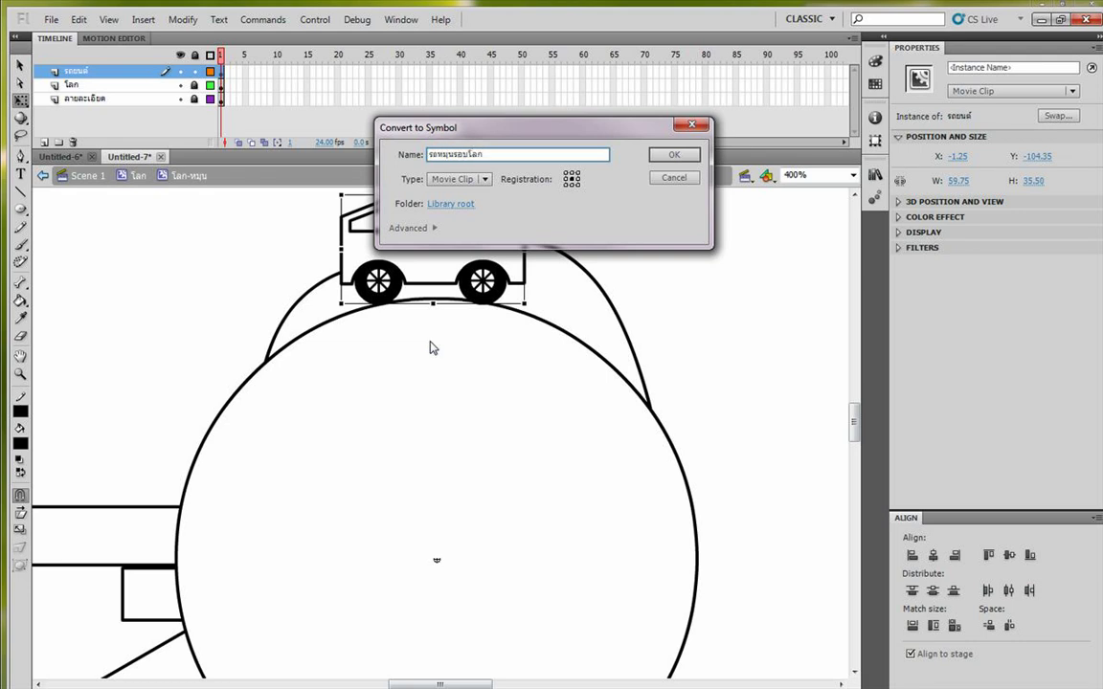
{"action": "key", "text": "Return"}
Inside the รถหมุนรอบโลก symbol, create a classic tween of the car ending in a keyframe at frame 60.
{"action": "double_click", "coordinate": [467, 253]}
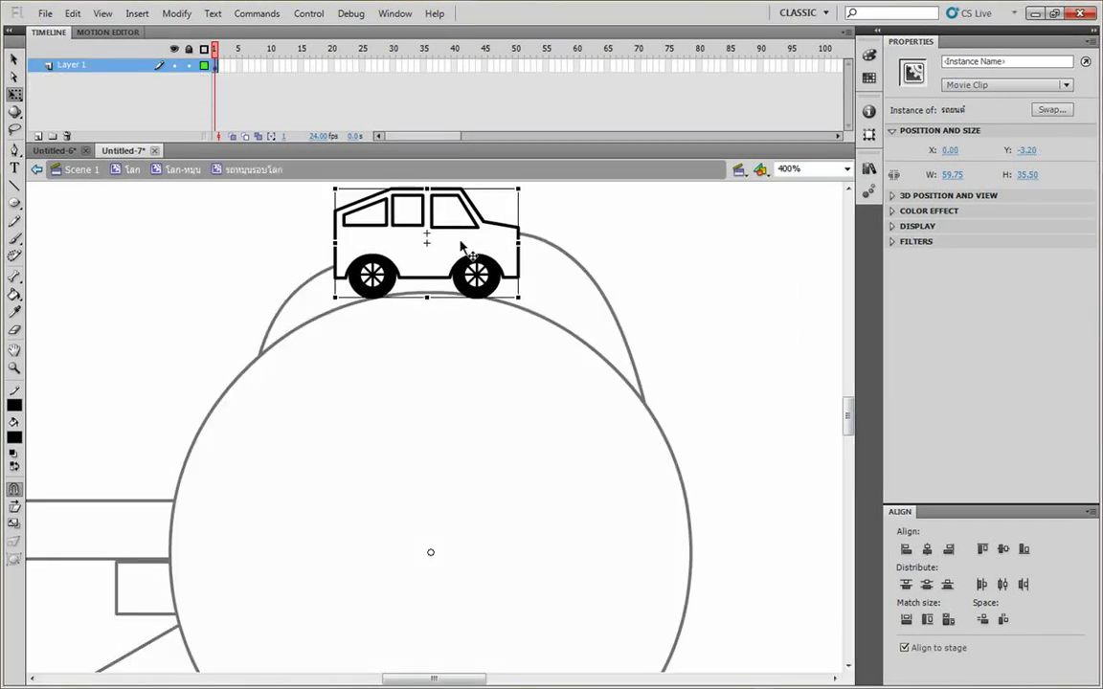
{"action": "left_click_drag", "start_coordinate": [478, 547], "coordinate": [449, 540]}
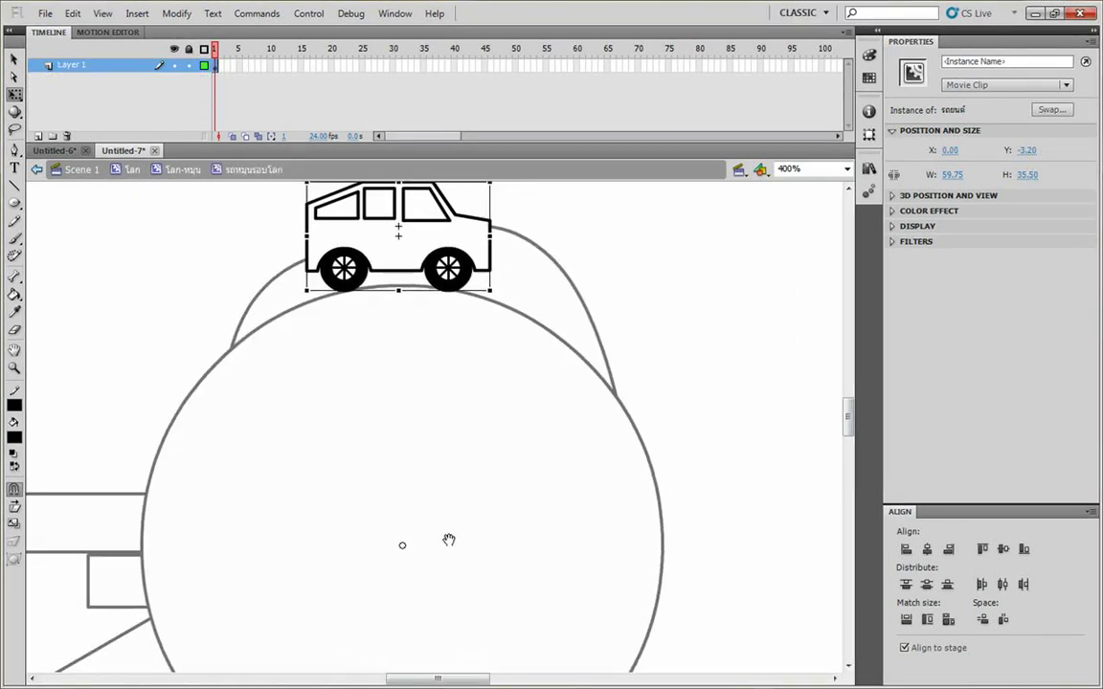
{"action": "left_click", "coordinate": [549, 65]}
{"action": "key", "text": "F5"}
{"action": "right_click", "coordinate": [553, 65]}
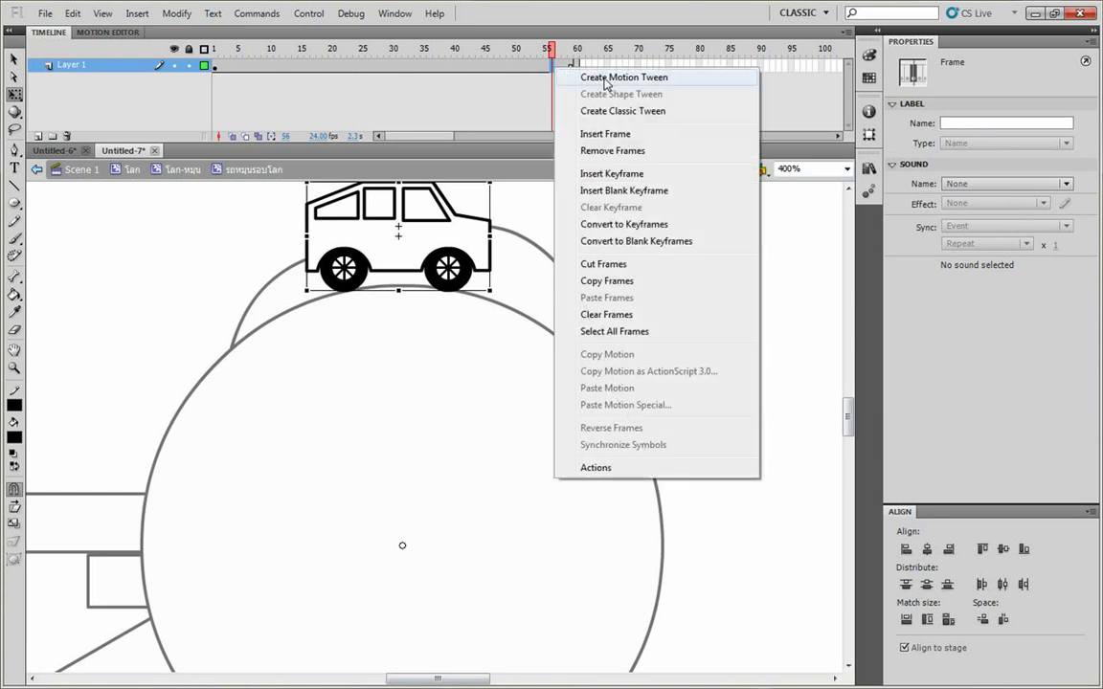
{"action": "left_click", "coordinate": [623, 111]}
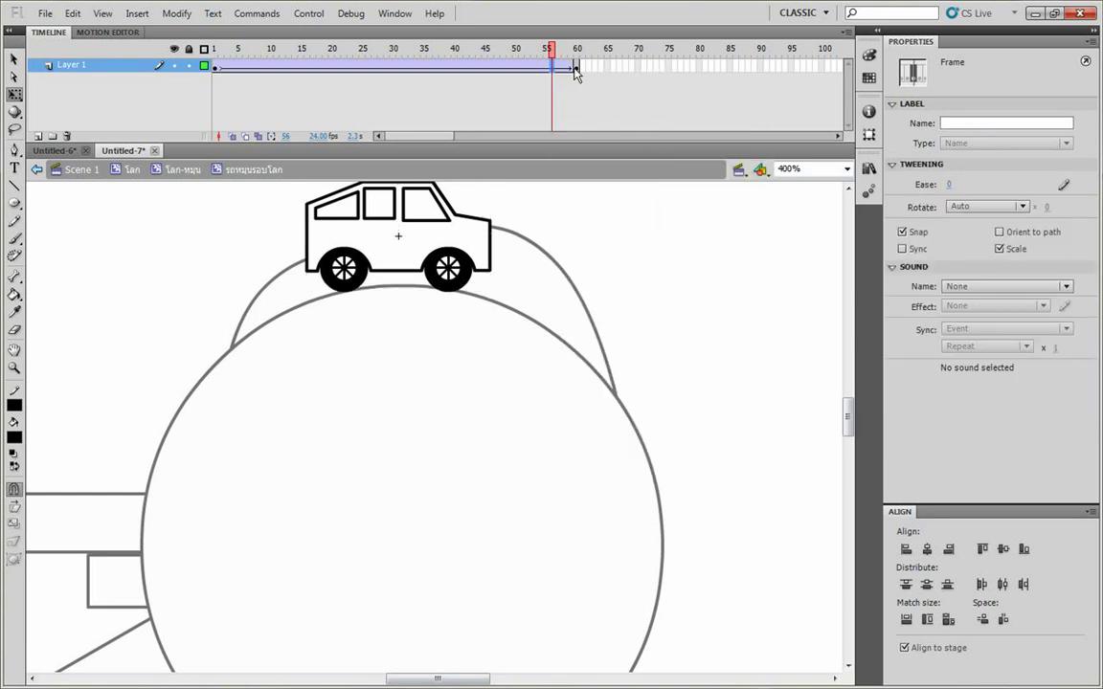
Set the car's tween to rotate clockwise and play back the drive around the globe.
{"action": "left_click", "coordinate": [575, 67]}
{"action": "left_click", "coordinate": [516, 65]}
{"action": "left_click", "coordinate": [987, 207]}
{"action": "left_click", "coordinate": [986, 259]}
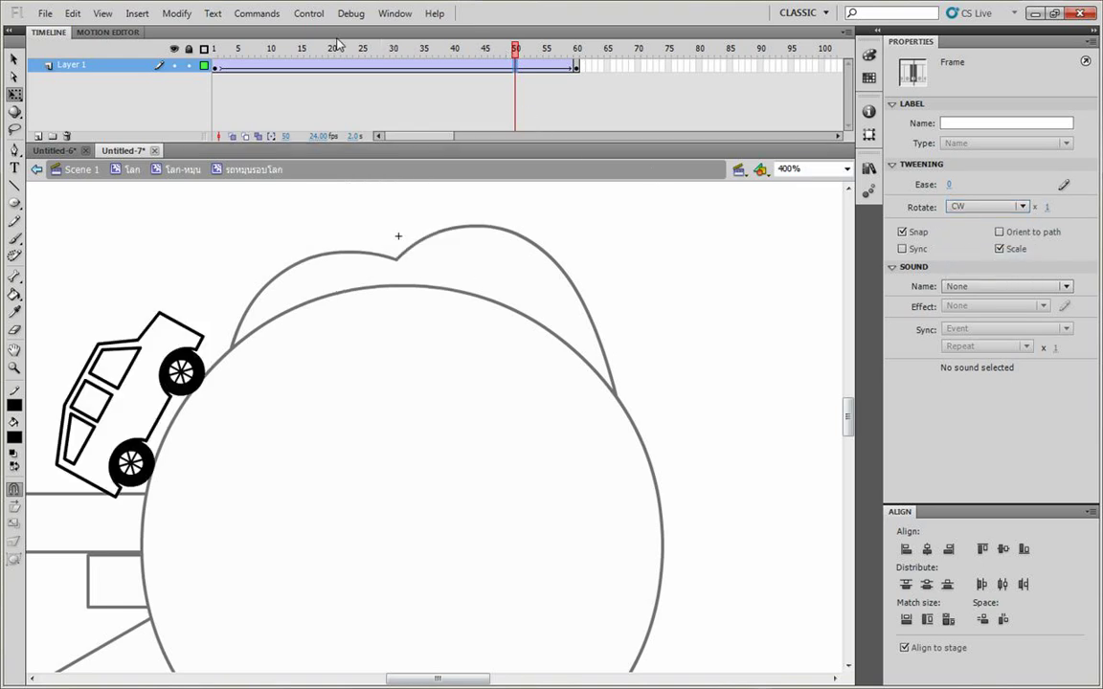
{"action": "mouse_move", "coordinate": [344, 55]}
{"action": "left_mouse_down"}
{"action": "mouse_move", "coordinate": [217, 55]}
{"action": "mouse_move", "coordinate": [542, 55]}
{"action": "mouse_move", "coordinate": [519, 64]}
{"action": "mouse_move", "coordinate": [342, 58]}
{"action": "left_mouse_up"}
{"action": "key", "text": "Return"}
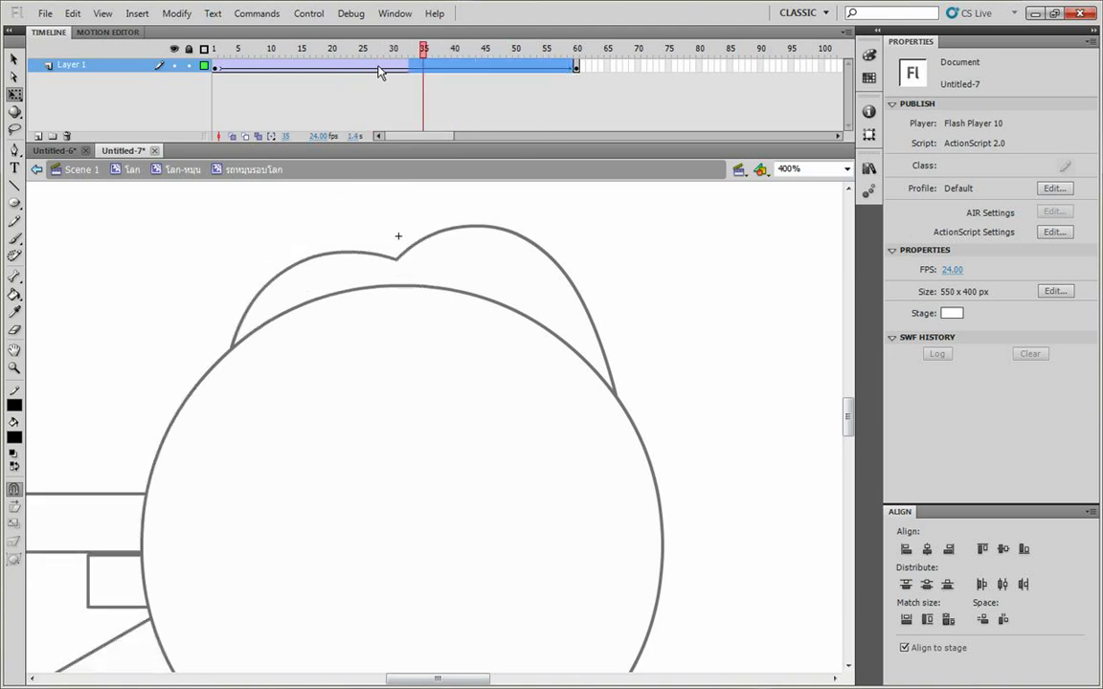
Lengthen the car's tween so that its last keyframe falls on frame 400.
{"action": "left_click", "coordinate": [223, 73]}
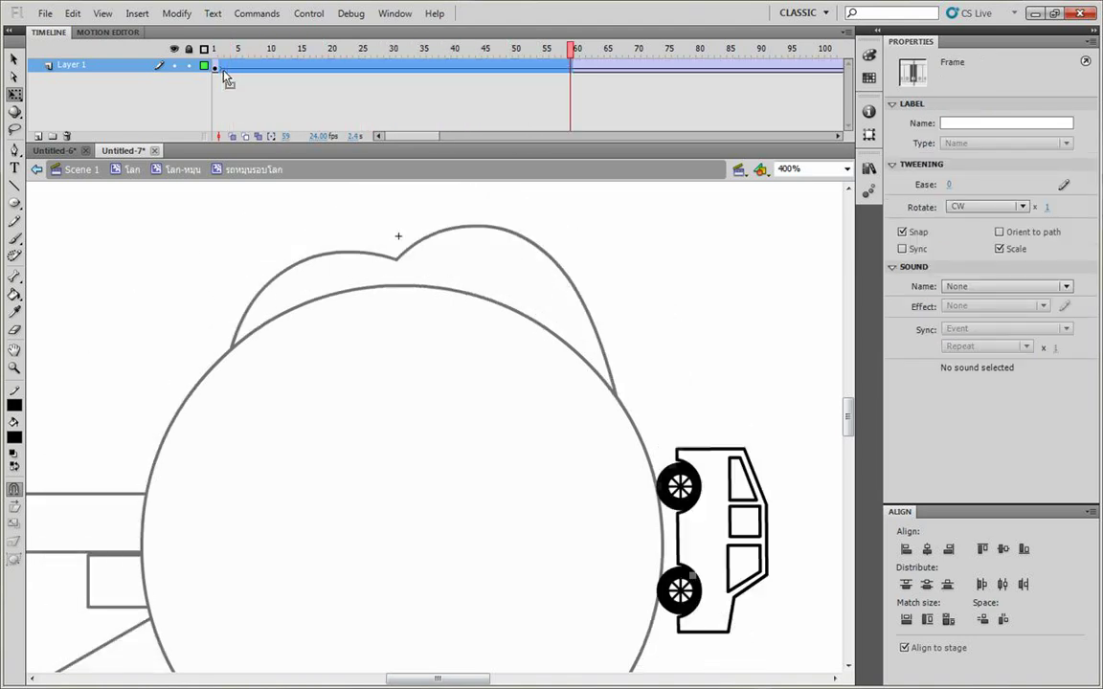
{"action": "left_click_drag", "start_coordinate": [429, 137], "coordinate": [492, 142]}
{"action": "left_click_drag", "start_coordinate": [537, 139], "coordinate": [553, 108]}
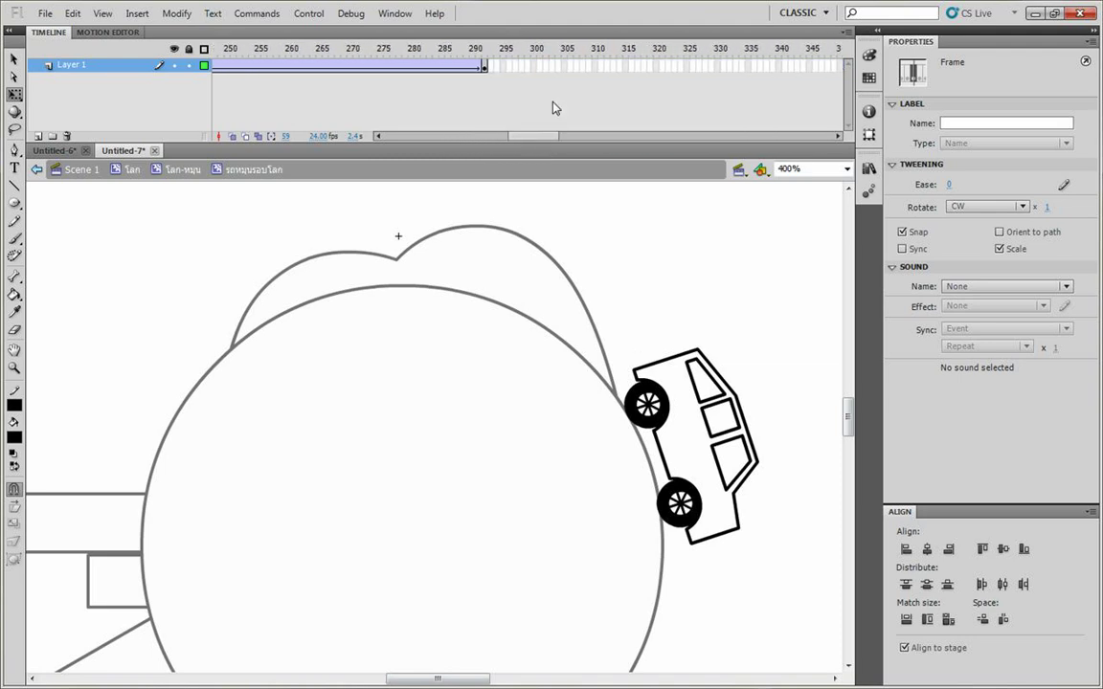
{"action": "left_click", "coordinate": [484, 66]}
{"action": "left_click_drag", "start_coordinate": [622, 71], "coordinate": [884, 74]}
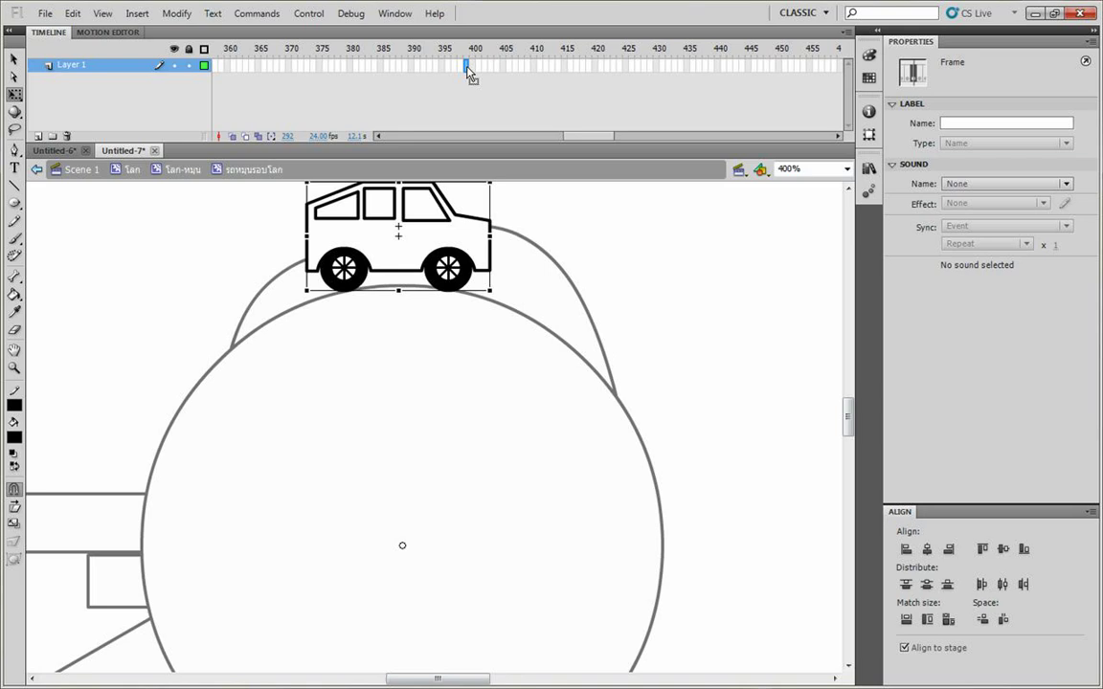
{"action": "key", "text": "F5"}
Test the movie to check the car driving around the rotating globe, and close the preview.
{"action": "left_click", "coordinate": [657, 277]}
{"action": "key", "text": "ctrl+Return"}
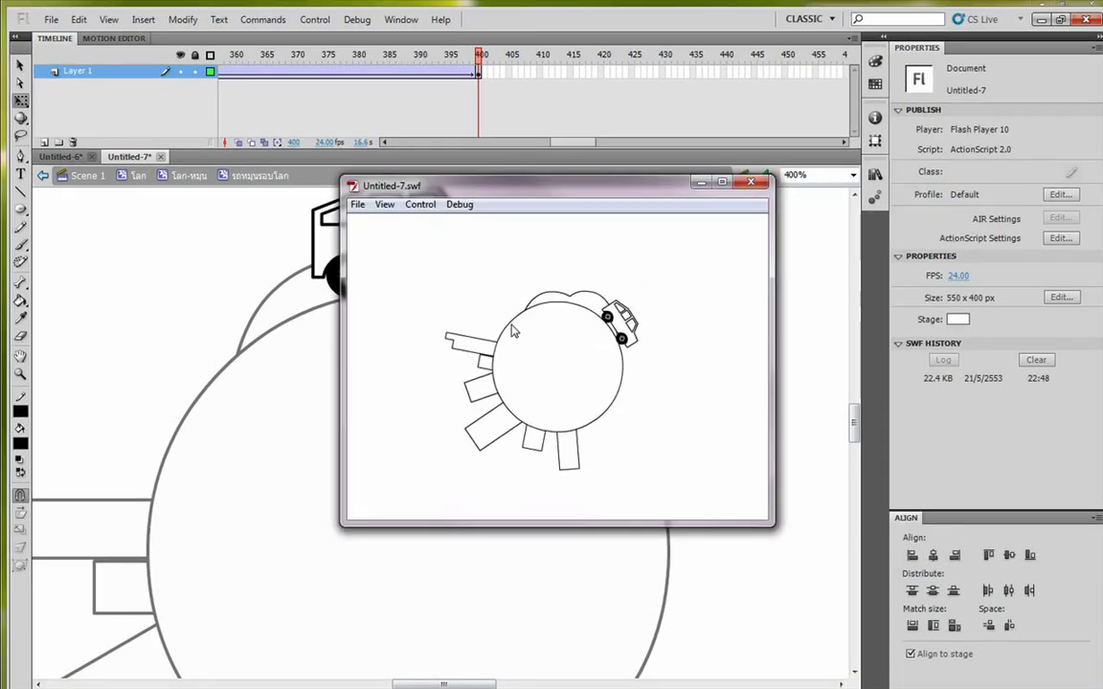
{"action": "left_click", "coordinate": [751, 183]}
Go back through the โลก symbol into โลก-หมุน and lock the รถยนต์ layer.
{"action": "left_click", "coordinate": [138, 178]}
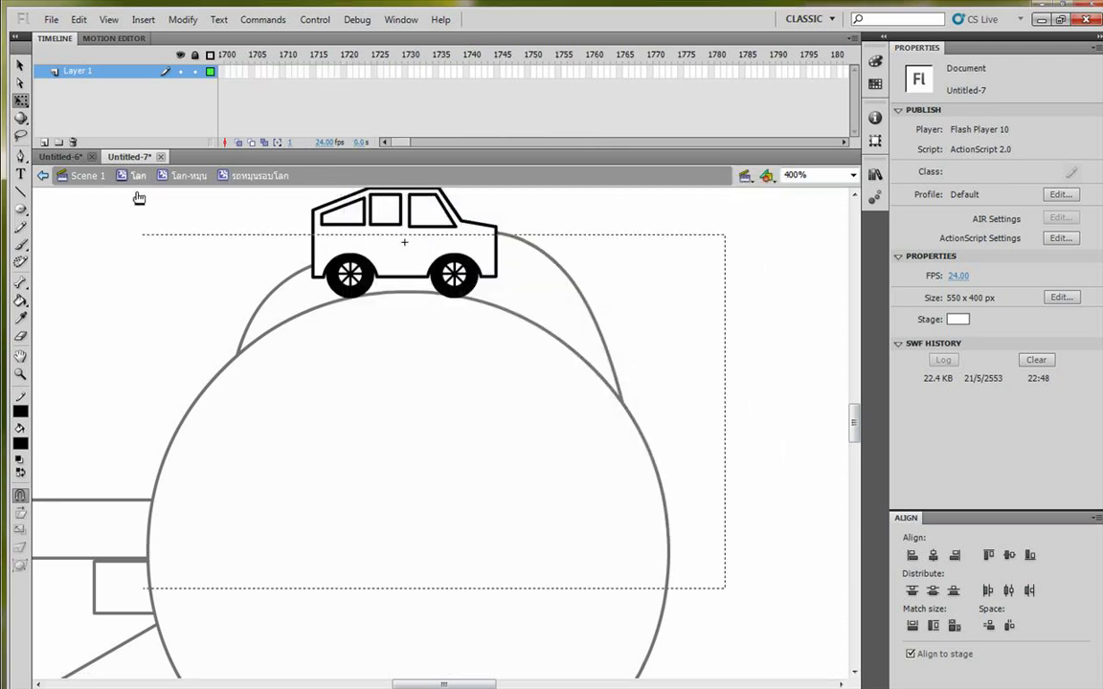
{"action": "left_click", "coordinate": [135, 273]}
{"action": "left_click_drag", "start_coordinate": [150, 302], "coordinate": [182, 254]}
{"action": "key", "text": "ctrl+minus"}
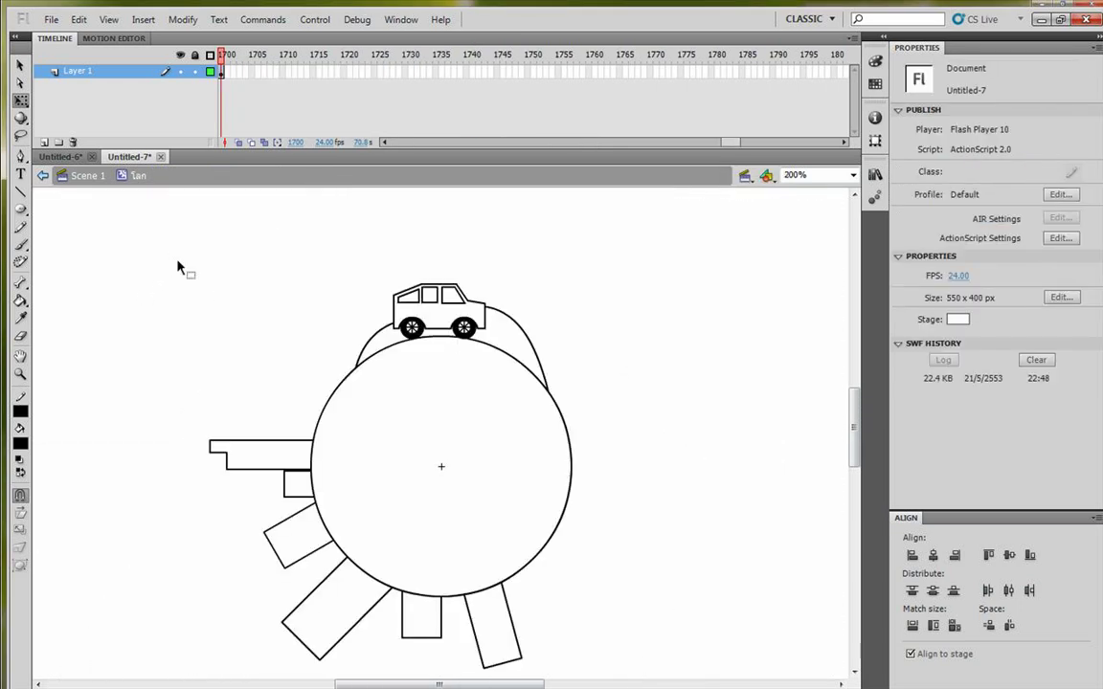
{"action": "left_click", "coordinate": [414, 383]}
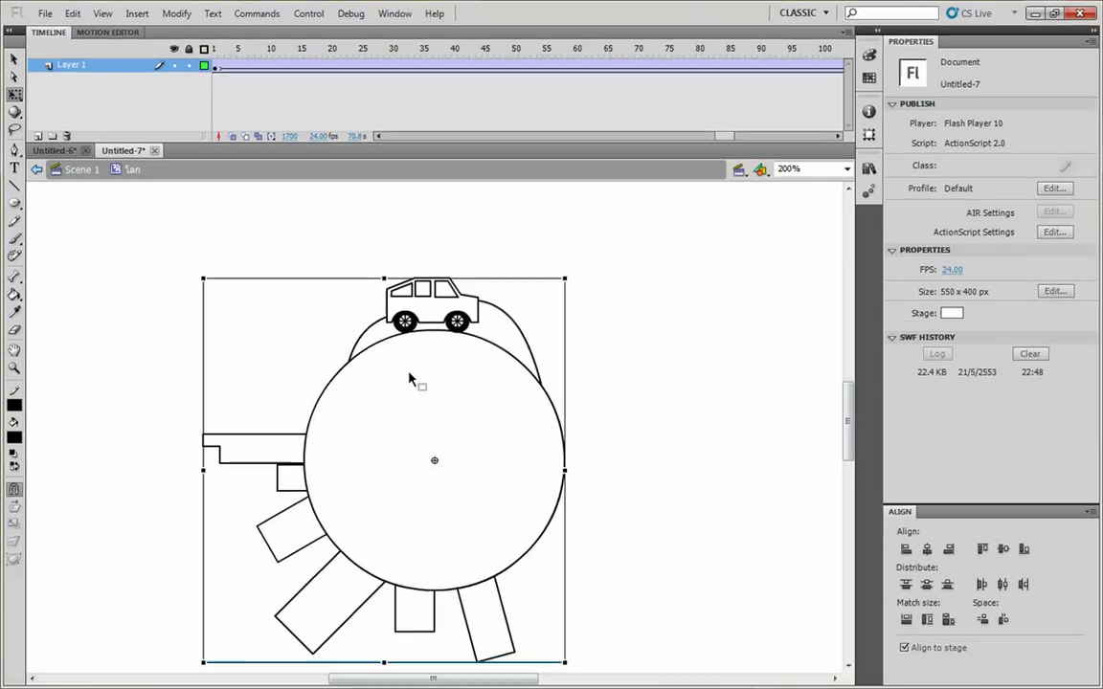
{"action": "double_click", "coordinate": [409, 380]}
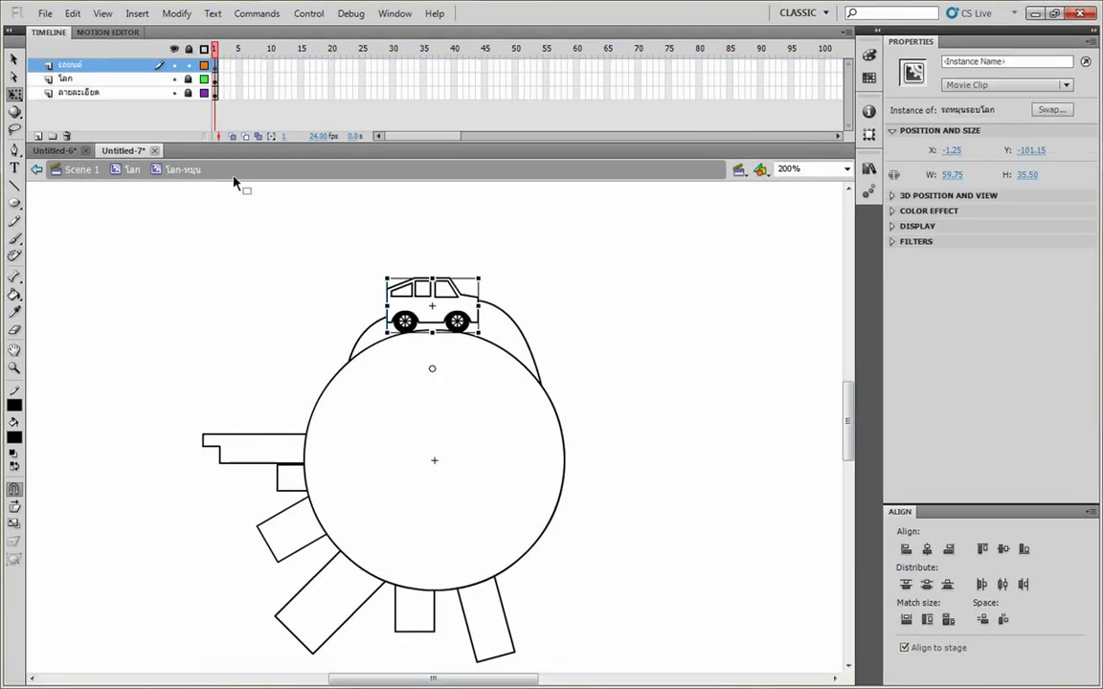
{"action": "left_click", "coordinate": [188, 64]}
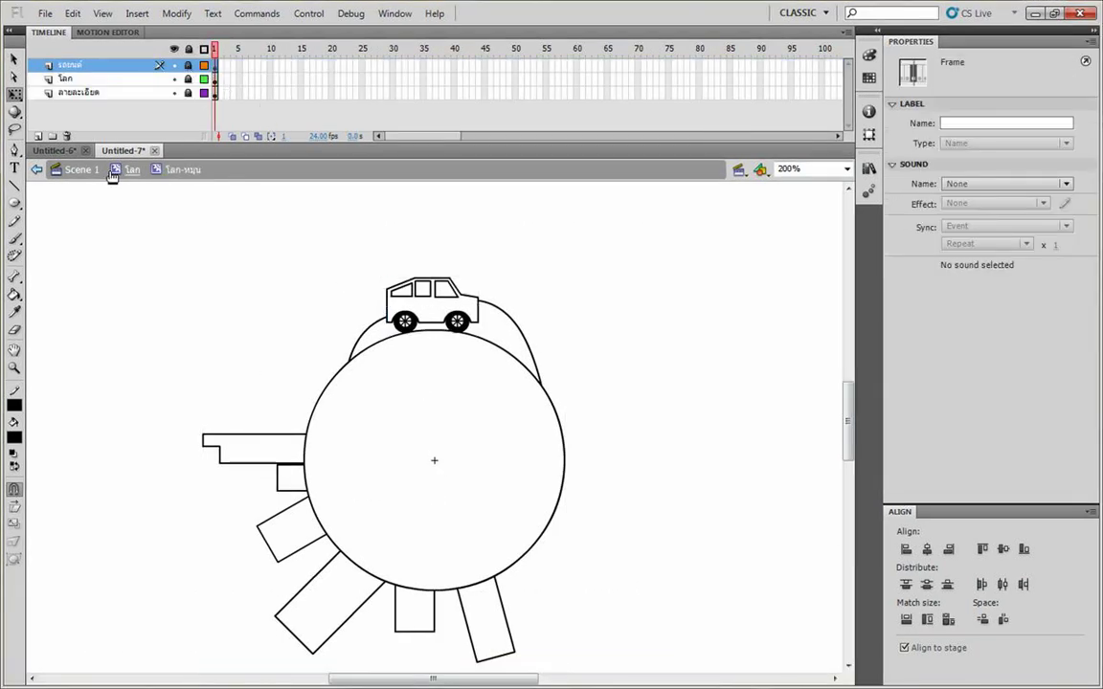
Add a new layer beneath the ลายละเอียด layer and name it เมฆ.
{"action": "left_click", "coordinate": [174, 94]}
{"action": "left_click", "coordinate": [175, 94]}
{"action": "left_click", "coordinate": [141, 92]}
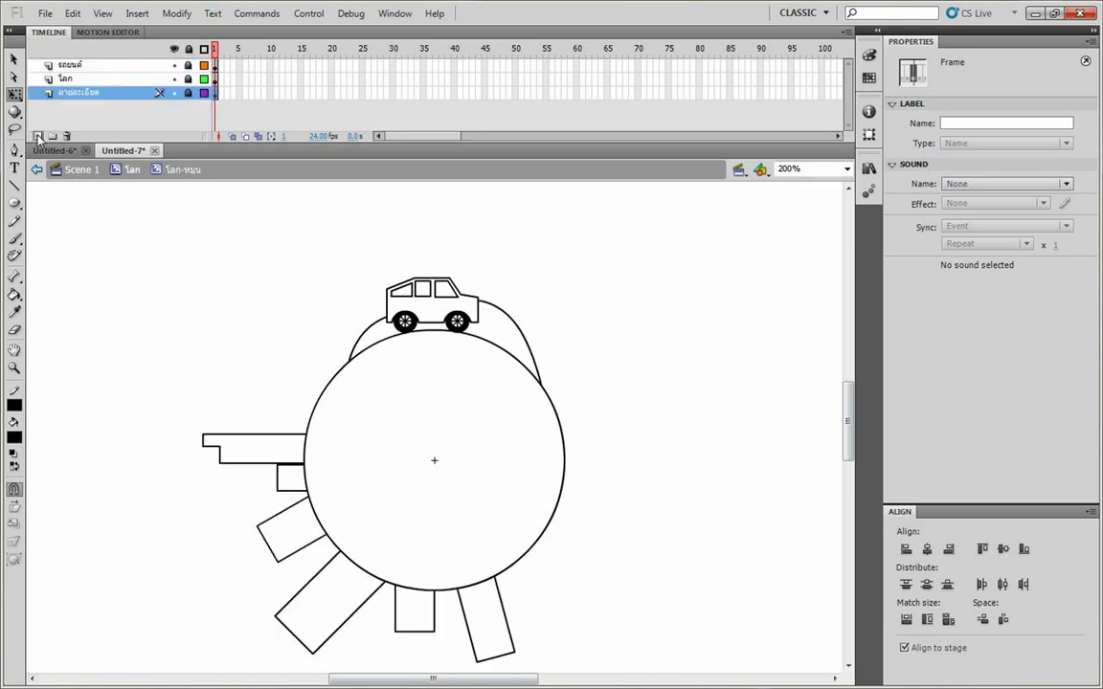
{"action": "left_click", "coordinate": [38, 136]}
{"action": "left_click_drag", "start_coordinate": [79, 93], "coordinate": [78, 107]}
{"action": "double_click", "coordinate": [86, 107]}
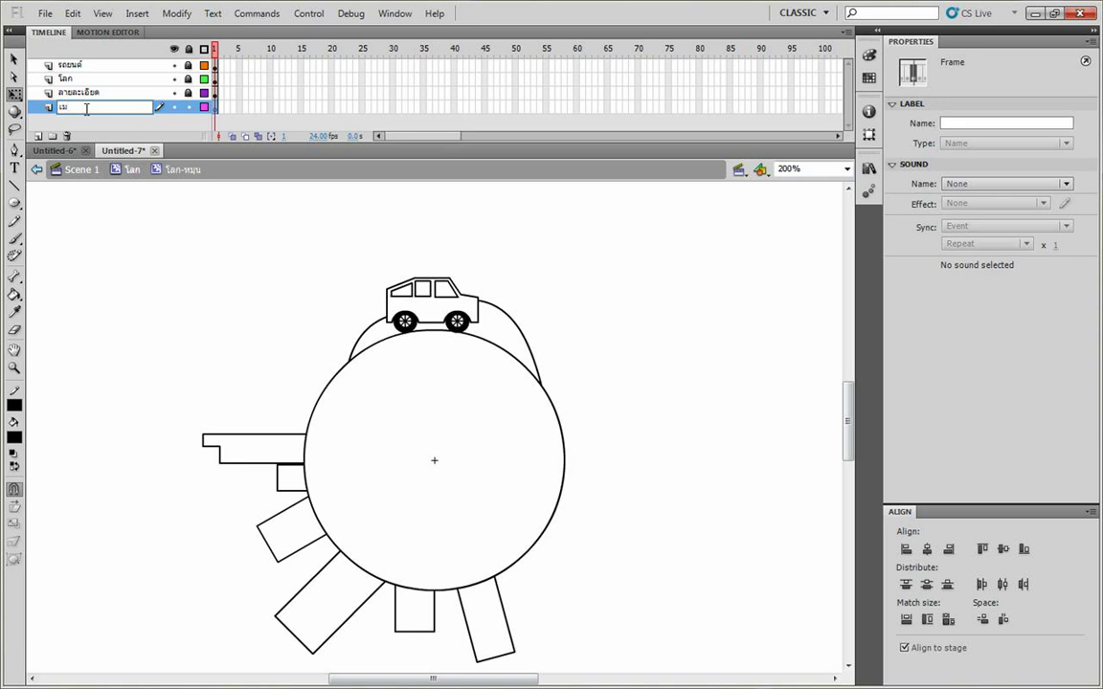
{"action": "key", "text": "Return"}
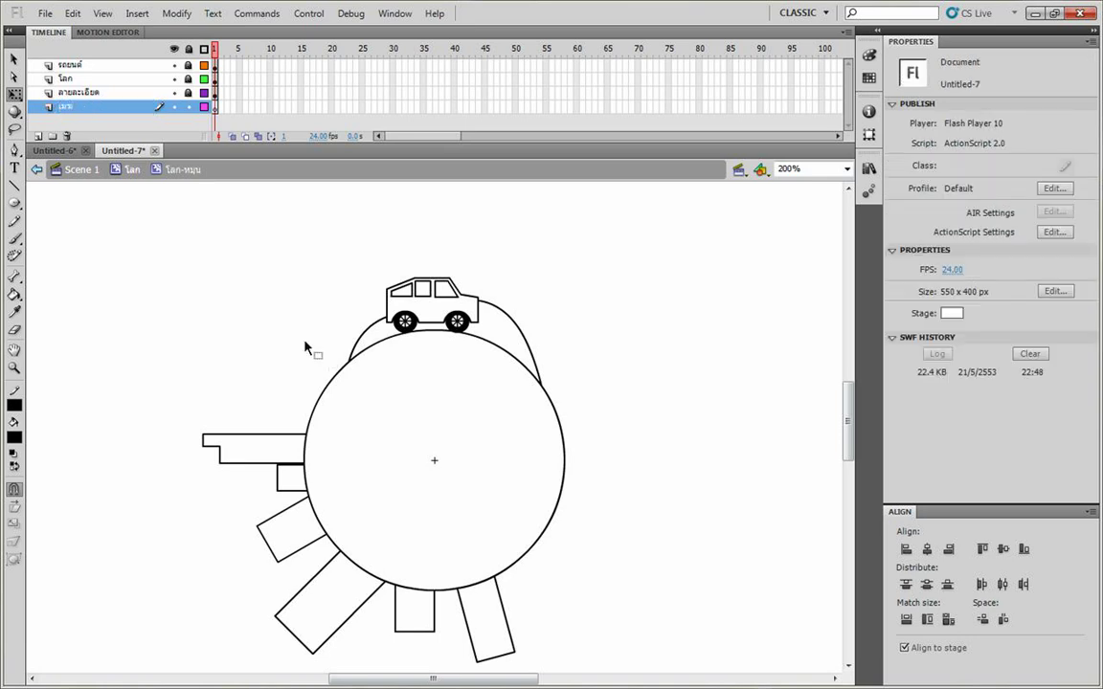
With the Oval tool and a white fill, draw a cloud of four overlapping ovals above the car.
{"action": "left_click_drag", "start_coordinate": [245, 317], "coordinate": [193, 330]}
{"action": "left_click_drag", "start_coordinate": [15, 202], "coordinate": [67, 220]}
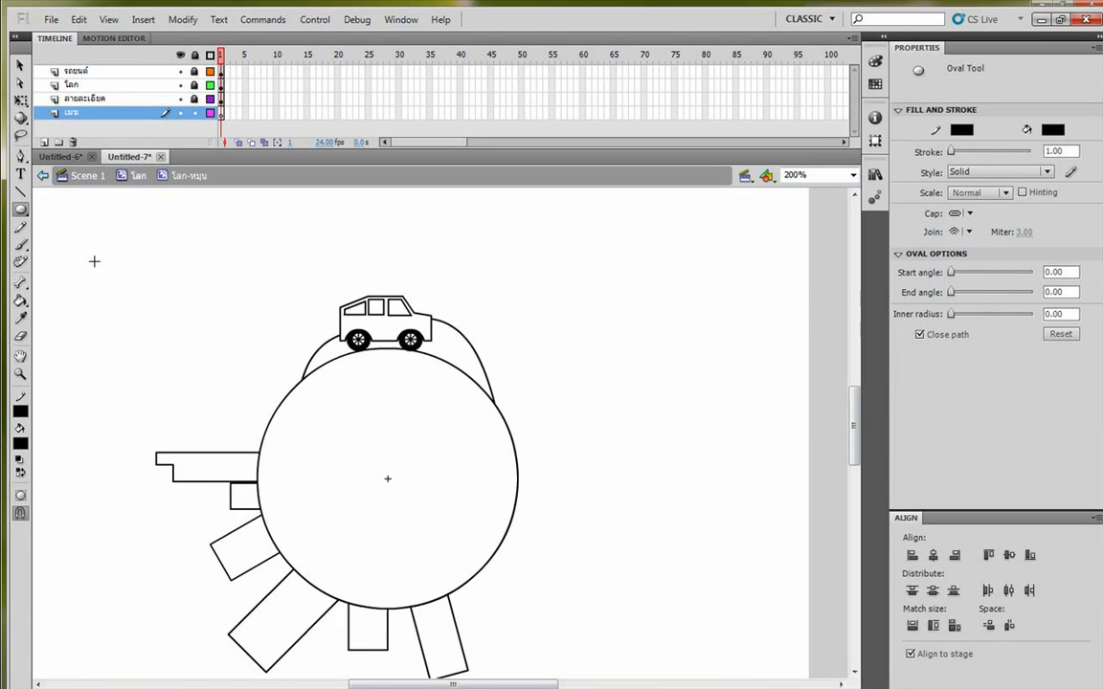
{"action": "left_click", "coordinate": [21, 444]}
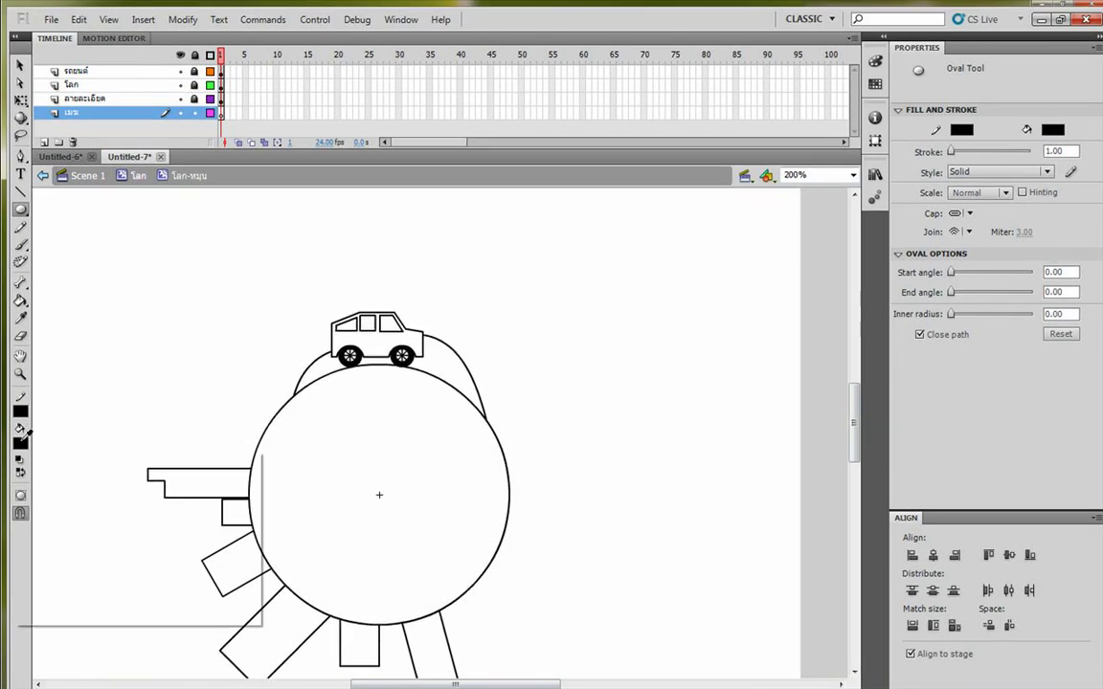
{"action": "left_click", "coordinate": [35, 529]}
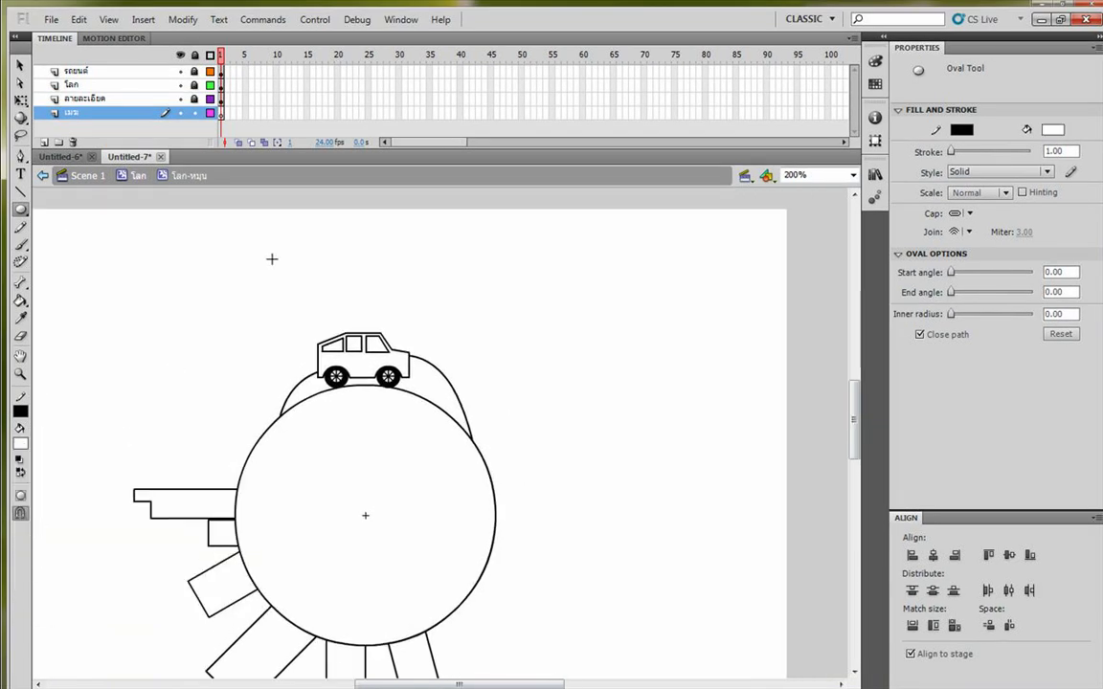
{"action": "mouse_move", "coordinate": [251, 220]}
{"action": "left_mouse_down"}
{"action": "mouse_move", "coordinate": [301, 261]}
{"action": "mouse_move", "coordinate": [251, 245]}
{"action": "left_mouse_up"}
{"action": "left_click_drag", "start_coordinate": [280, 239], "coordinate": [346, 281]}
{"action": "left_click_drag", "start_coordinate": [240, 265], "coordinate": [205, 285]}
{"action": "left_click_drag", "start_coordinate": [226, 235], "coordinate": [271, 260]}
Delete the inner outlines where the cloud's ovals overlap, leaving one continuous contour.
{"action": "left_click", "coordinate": [19, 65]}
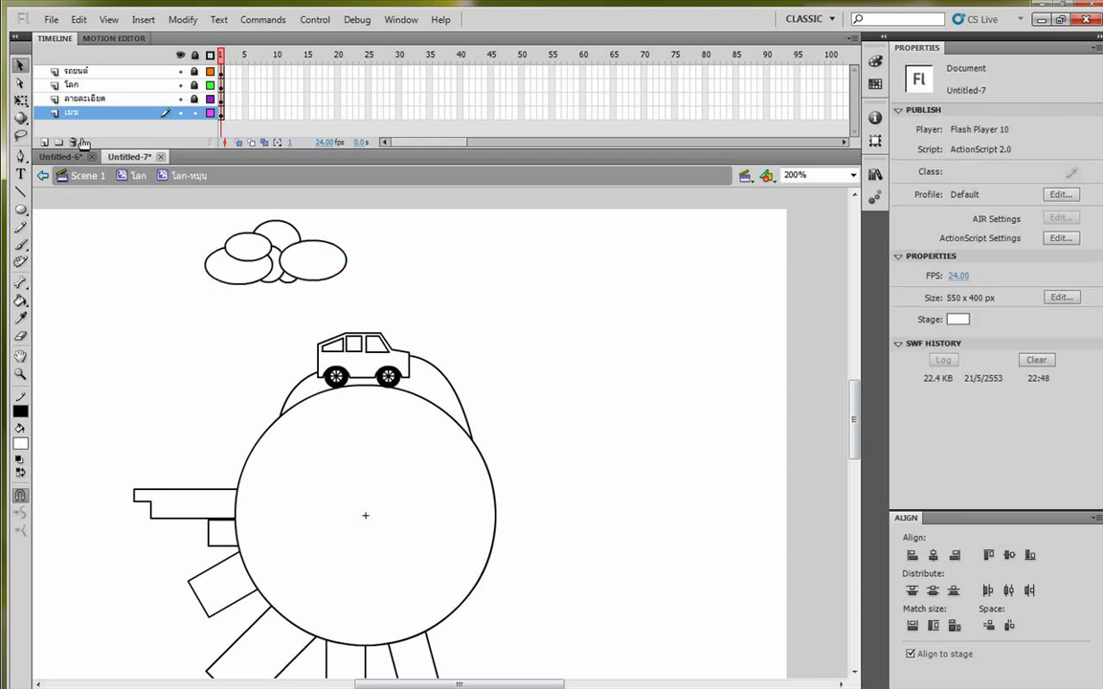
{"action": "left_click", "coordinate": [268, 247]}
{"action": "key", "text": "Delete"}
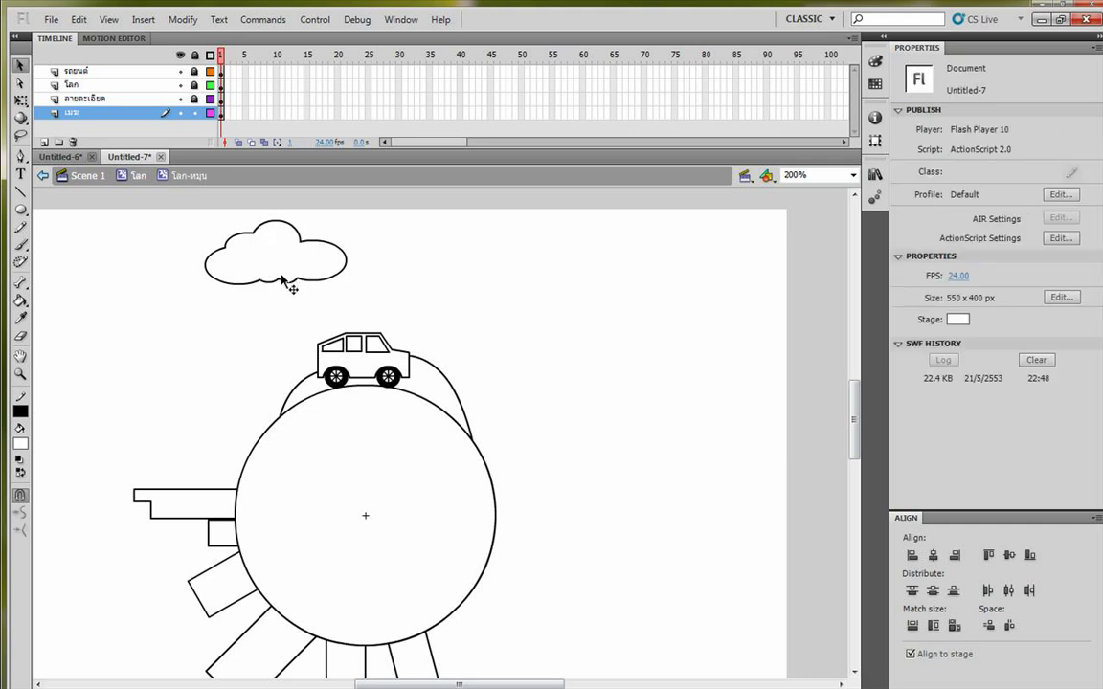
Flatten the whole cloud to a height of about 22.5 px and convert it to a movie clip named เมฆ.
{"action": "left_click_drag", "start_coordinate": [387, 212], "coordinate": [145, 319]}
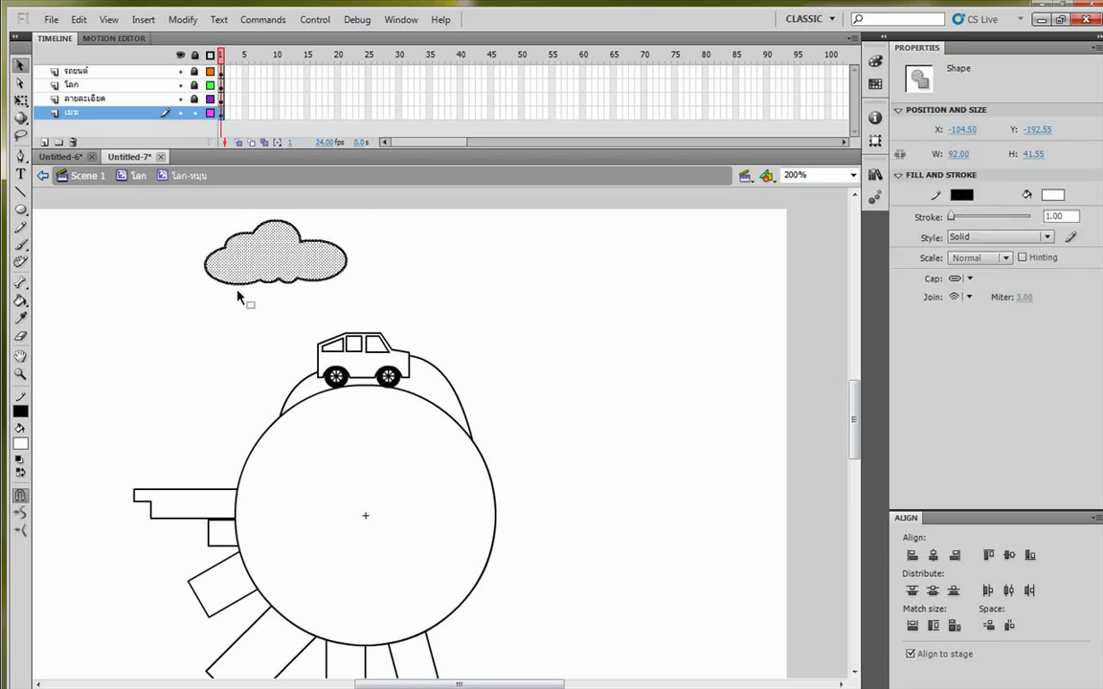
{"action": "key", "text": "q"}
{"action": "left_click_drag", "start_coordinate": [276, 220], "coordinate": [282, 251]}
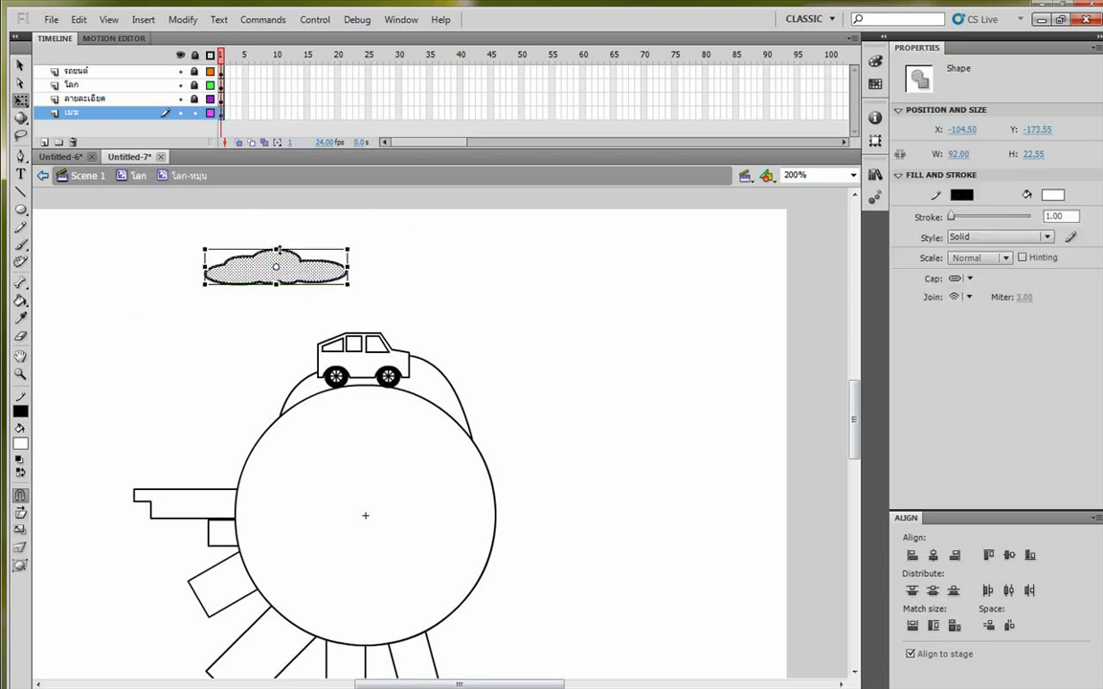
{"action": "key", "text": "F8"}
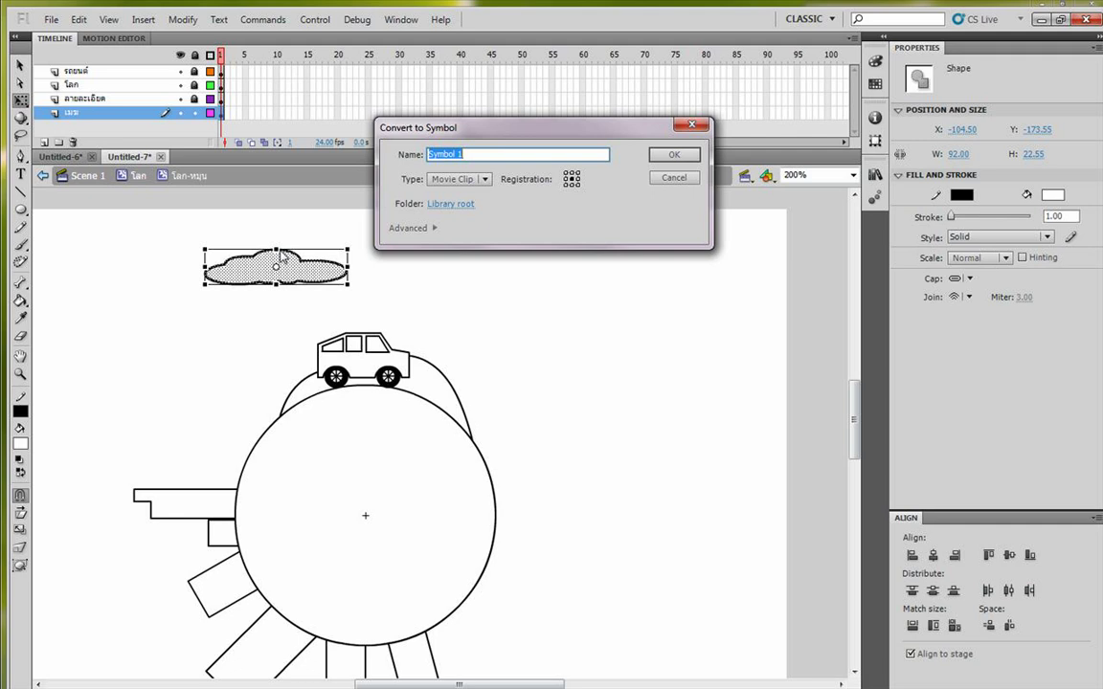
{"action": "type", "text": "เมฆ"}
{"action": "key", "text": "Return"}
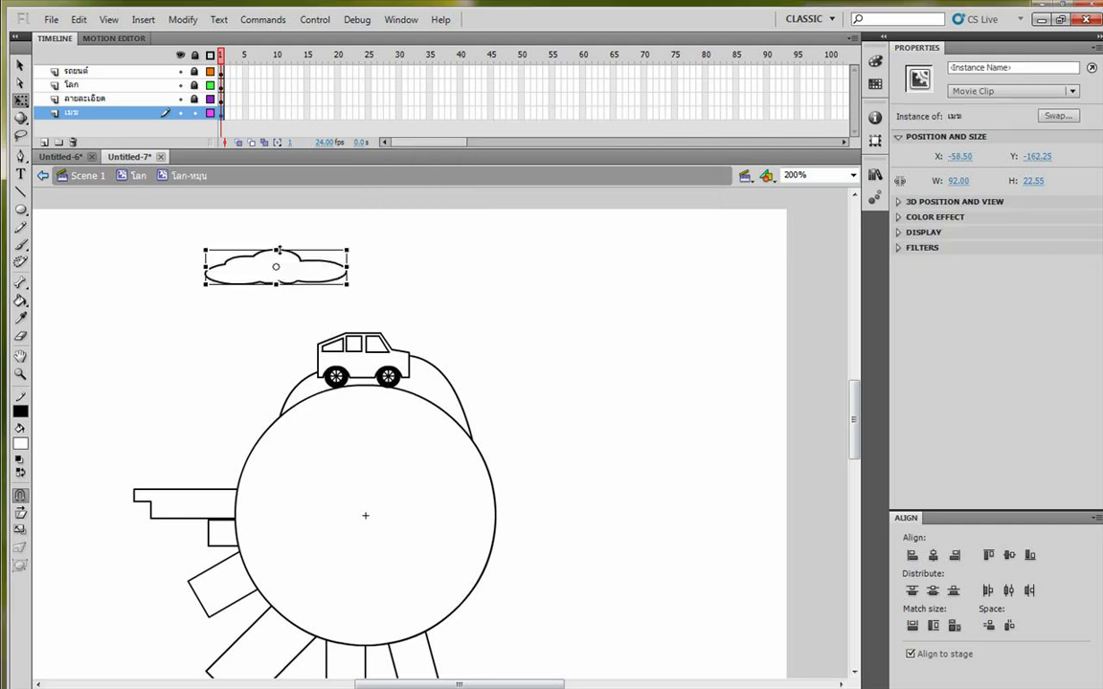
Centre the cloud above the car and place rotated, resized copies beside and below the globe, making four clouds around it.
{"action": "left_click_drag", "start_coordinate": [273, 266], "coordinate": [374, 292]}
{"action": "left_click_drag", "start_coordinate": [354, 237], "coordinate": [527, 489]}
{"action": "key", "text": "ctrl+z"}
{"action": "left_click_drag", "start_coordinate": [520, 467], "coordinate": [427, 608], "text": "alt"}
{"action": "scroll", "coordinate": [491, 447], "scroll_direction": "down", "scroll_amount": 3}
{"action": "left_click_drag", "start_coordinate": [487, 445], "coordinate": [551, 531]}
{"action": "left_click_drag", "start_coordinate": [474, 493], "coordinate": [177, 487]}
{"action": "left_click_drag", "start_coordinate": [148, 418], "coordinate": [130, 380]}
{"action": "left_click_drag", "start_coordinate": [125, 314], "coordinate": [124, 290]}
{"action": "left_click_drag", "start_coordinate": [133, 308], "coordinate": [129, 345]}
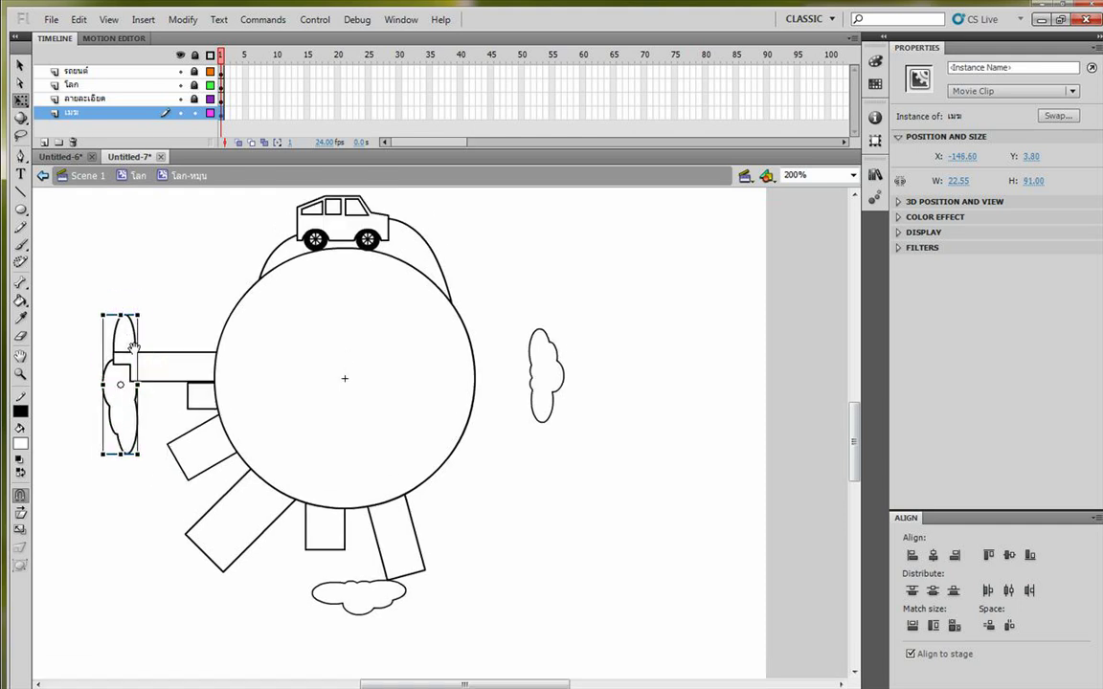
Select all clouds on the เมฆ layer and convert them to a movie clip named เมฆหมุน.
{"action": "left_click", "coordinate": [362, 597]}
{"action": "scroll", "coordinate": [362, 598], "scroll_direction": "up", "scroll_amount": 1}
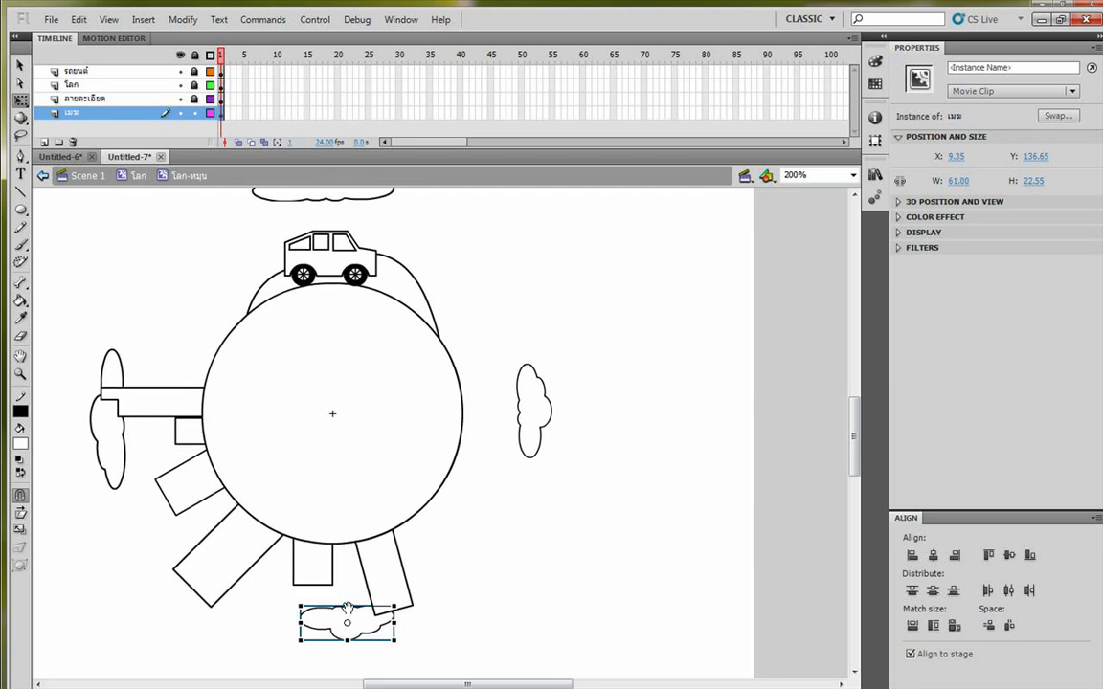
{"action": "left_click", "coordinate": [223, 114]}
{"action": "key", "text": "F8"}
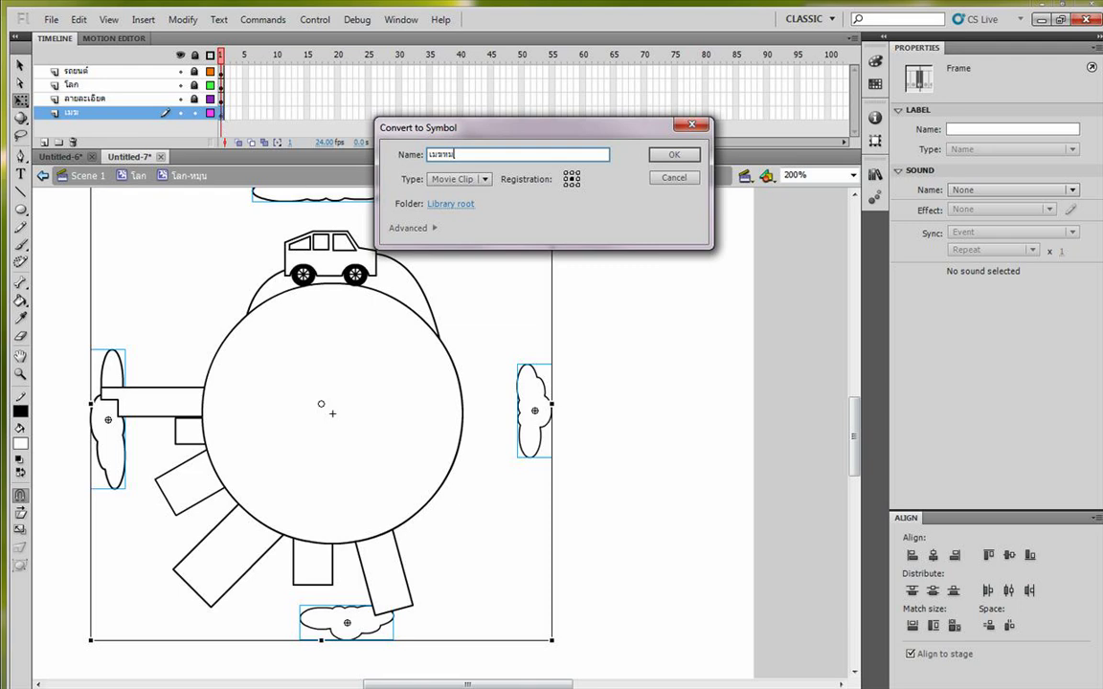
{"action": "key", "text": "Return"}
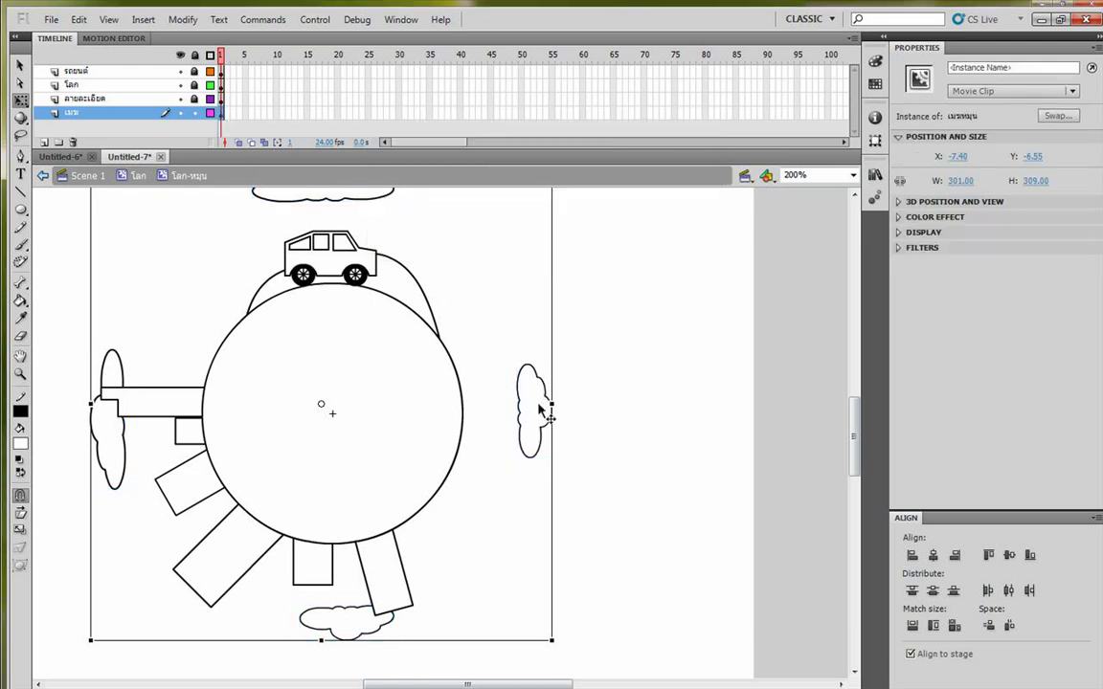
Open the เมฆหมุน symbol for editing and convert its four clouds to a nested movie clip with the default name.
{"action": "double_click", "coordinate": [544, 417]}
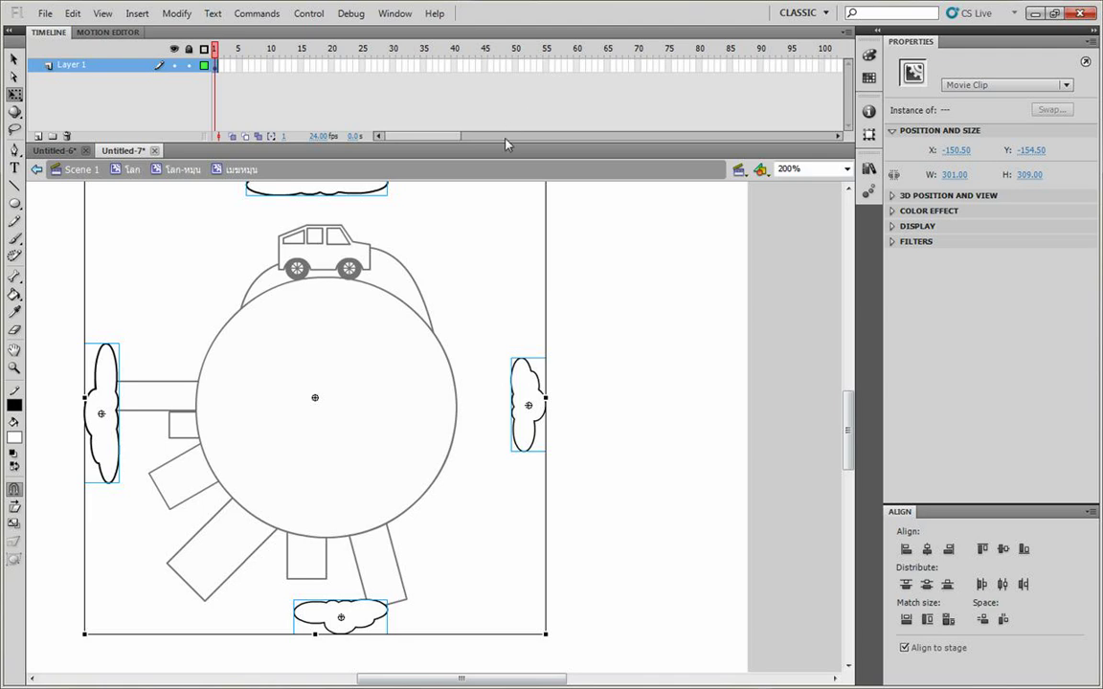
{"action": "key", "text": "F8"}
{"action": "key", "text": "Return"}
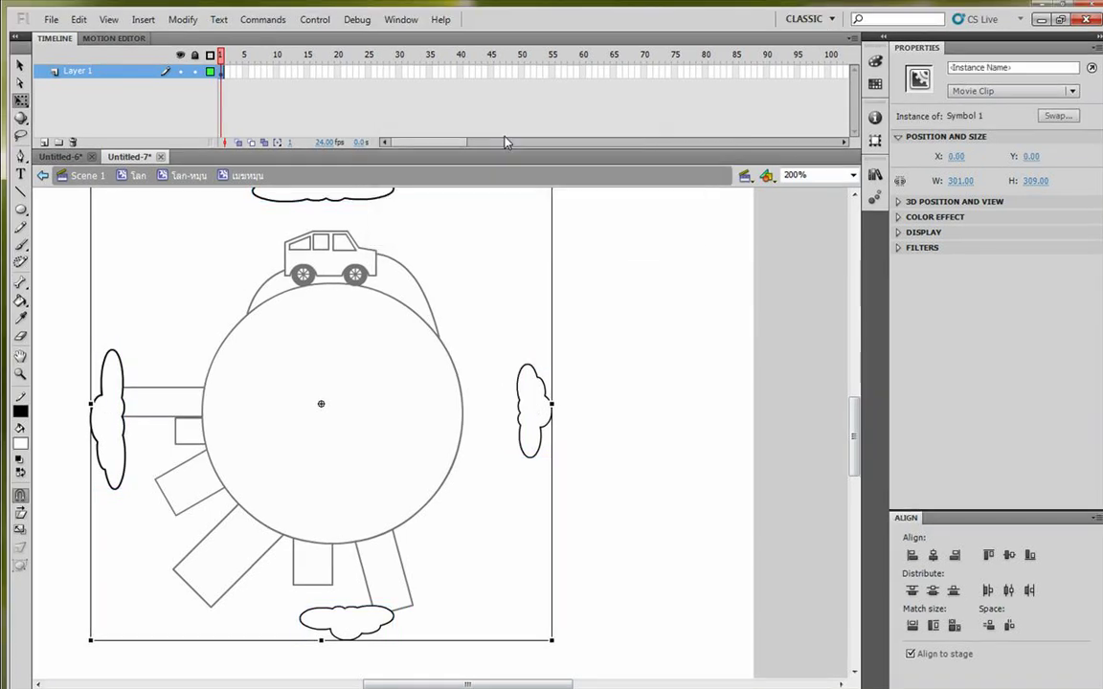
Add an end keyframe around frame 60 of Layer 1 and create a classic tween up to it.
{"action": "left_click", "coordinate": [570, 72]}
{"action": "key", "text": "F6"}
{"action": "right_click", "coordinate": [580, 73]}
{"action": "left_click", "coordinate": [612, 113]}
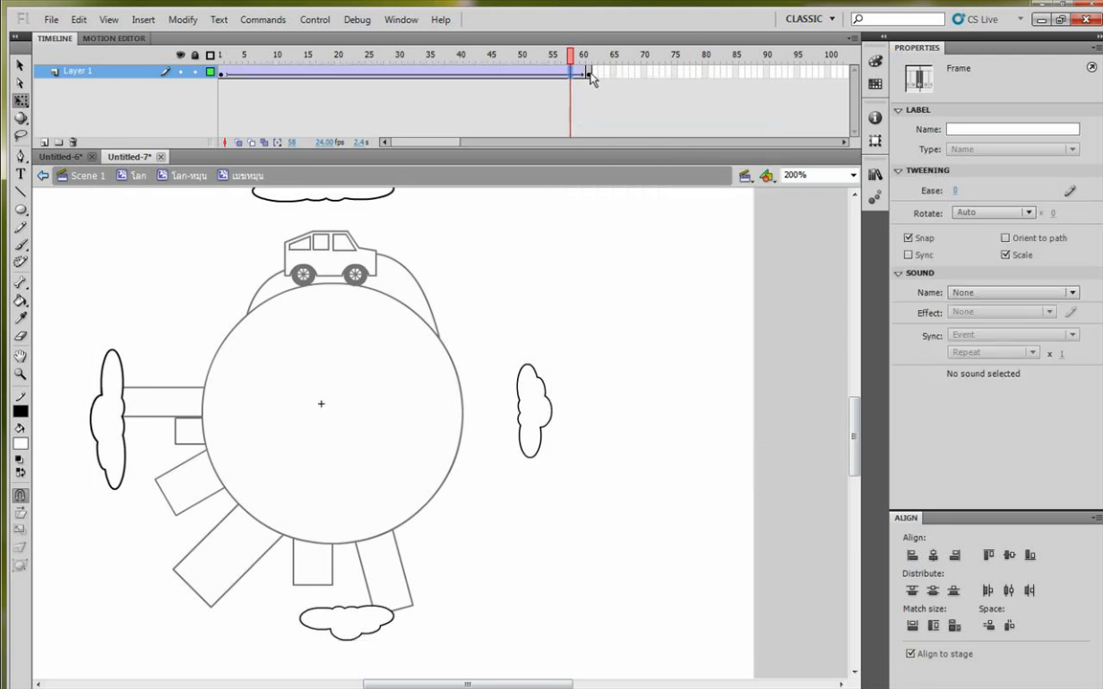
Move the cloud tween's end keyframe out to frame 1000 and set the tween to rotate CW once.
{"action": "left_click", "coordinate": [584, 73]}
{"action": "left_click", "coordinate": [562, 84]}
{"action": "left_click_drag", "start_coordinate": [587, 78], "coordinate": [221, 74]}
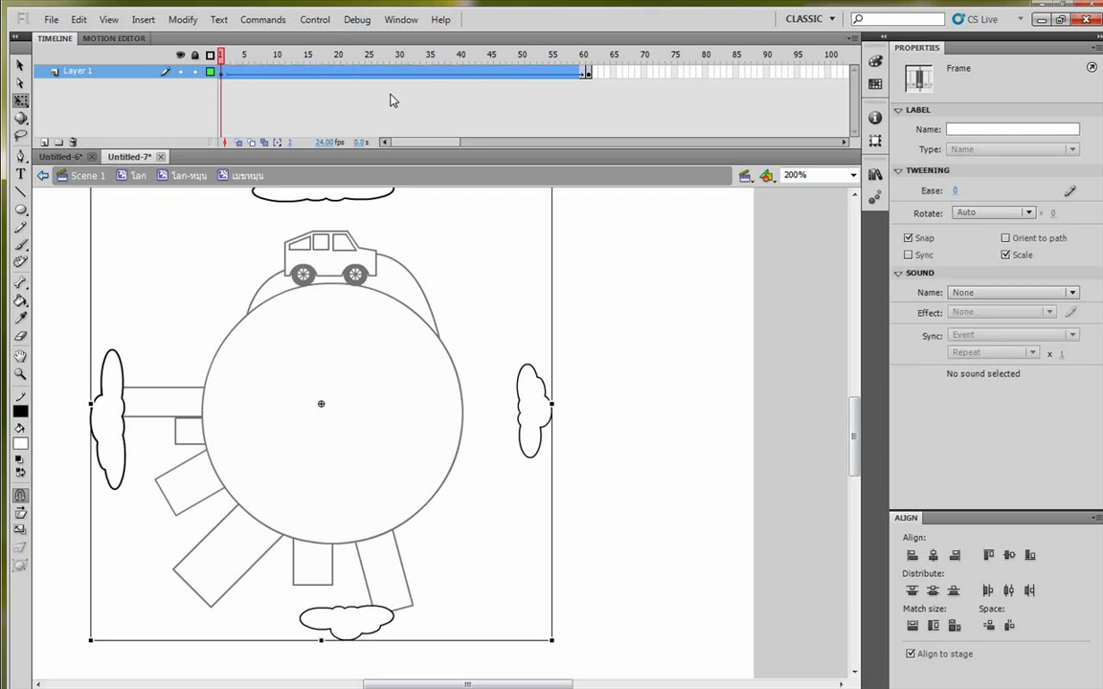
{"action": "left_click_drag", "start_coordinate": [411, 143], "coordinate": [667, 158]}
{"action": "left_click", "coordinate": [642, 72]}
{"action": "left_click_drag", "start_coordinate": [667, 83], "coordinate": [857, 81]}
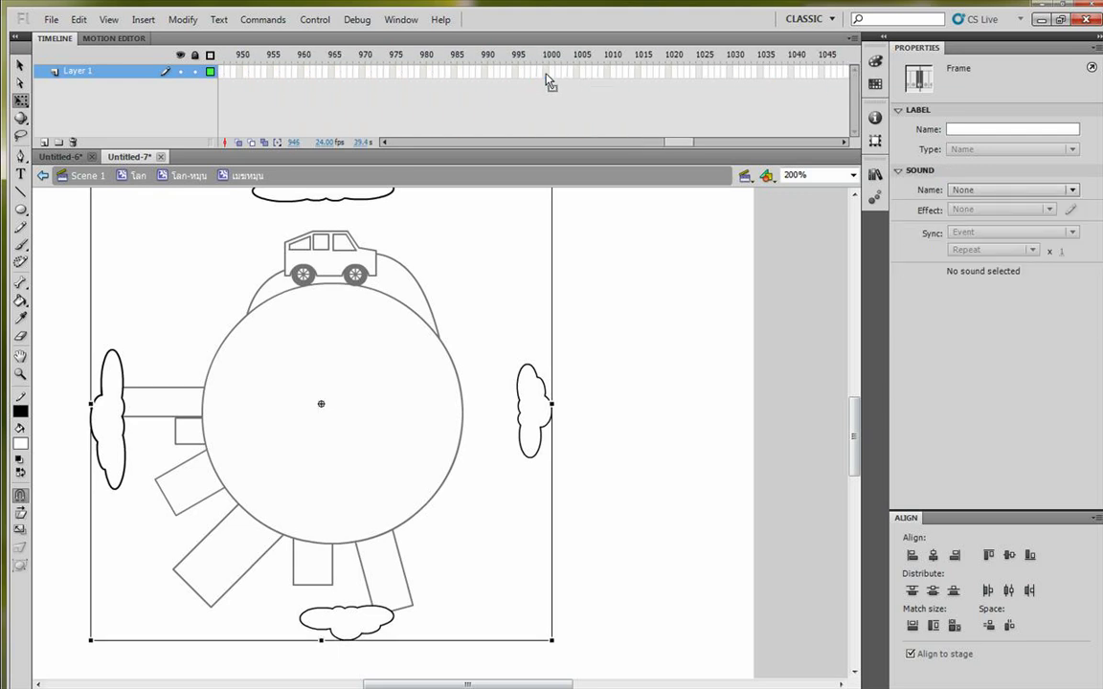
{"action": "left_click_drag", "start_coordinate": [550, 82], "coordinate": [547, 76]}
{"action": "left_click", "coordinate": [987, 264]}
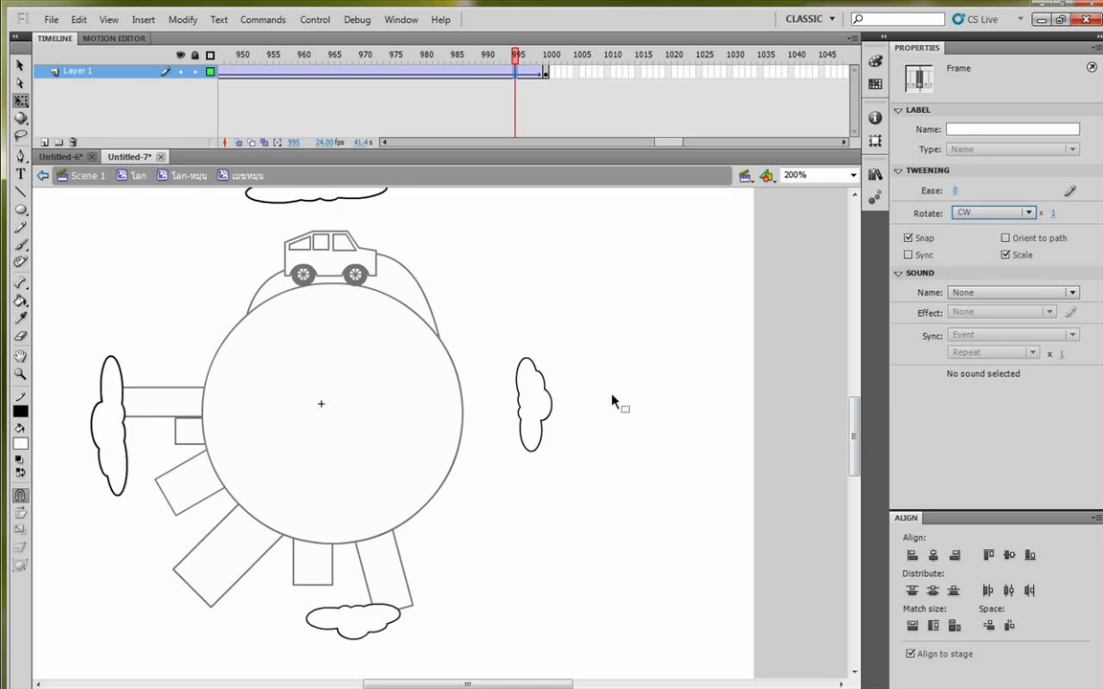
Test the movie to check the speed of the rotating clouds, and close the preview.
{"action": "left_click", "coordinate": [622, 387]}
{"action": "key", "text": "ctrl+Return"}
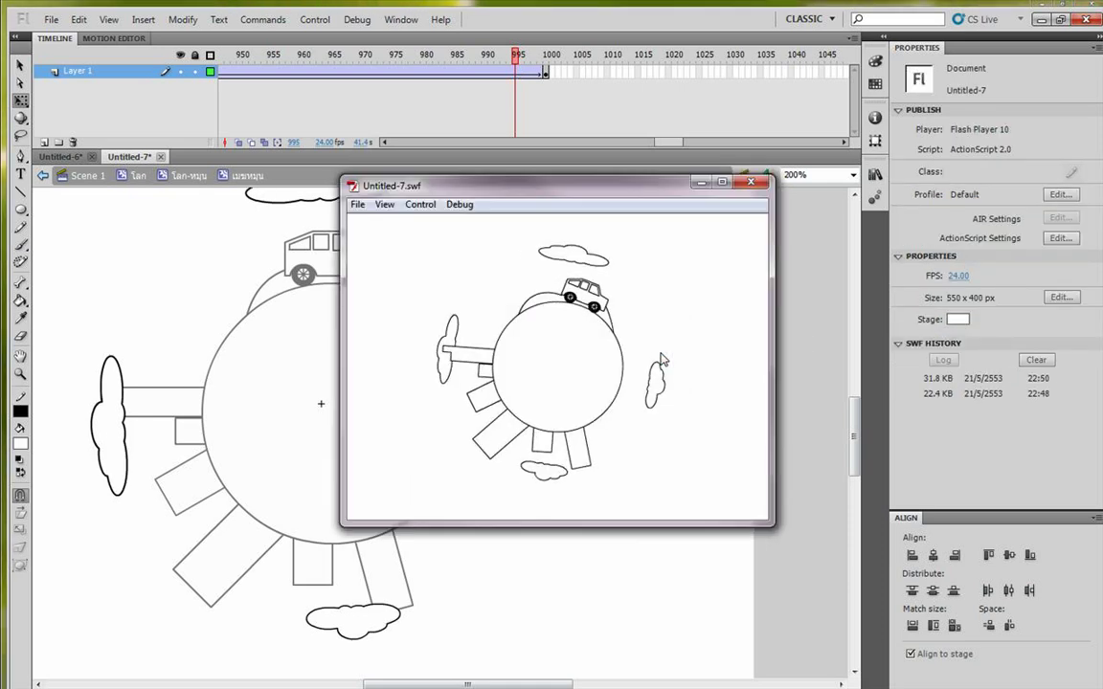
{"action": "left_click", "coordinate": [751, 182]}
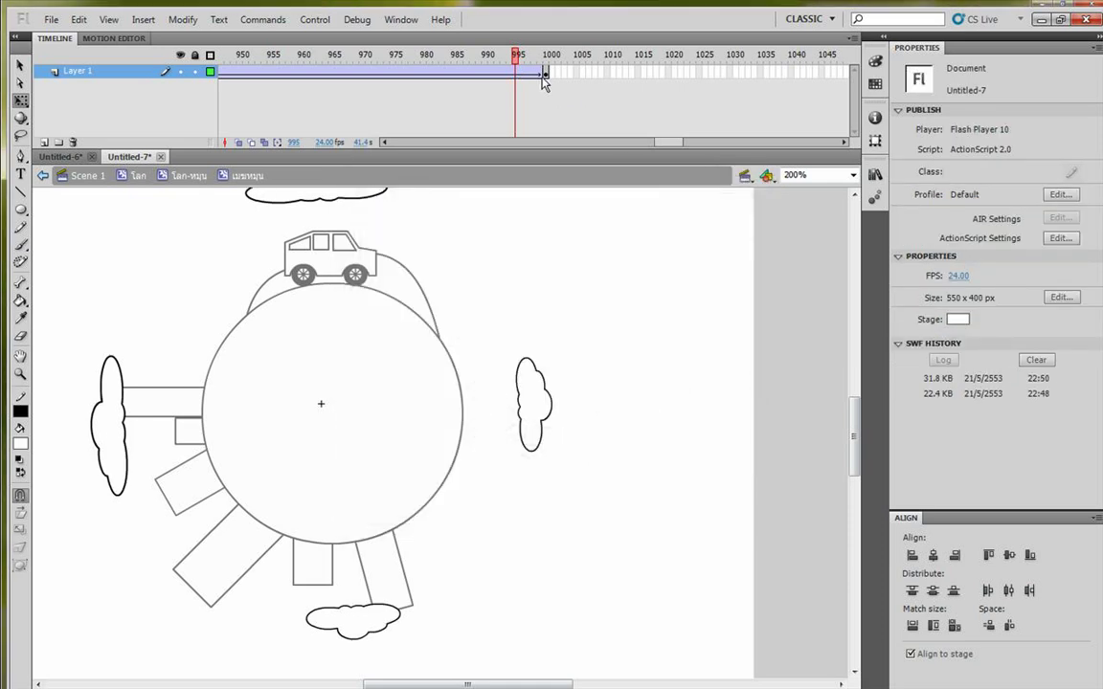
Move the cloud tween's end keyframe to frame 1500 and test the movie again.
{"action": "left_click", "coordinate": [548, 77]}
{"action": "left_click_drag", "start_coordinate": [547, 79], "coordinate": [773, 84]}
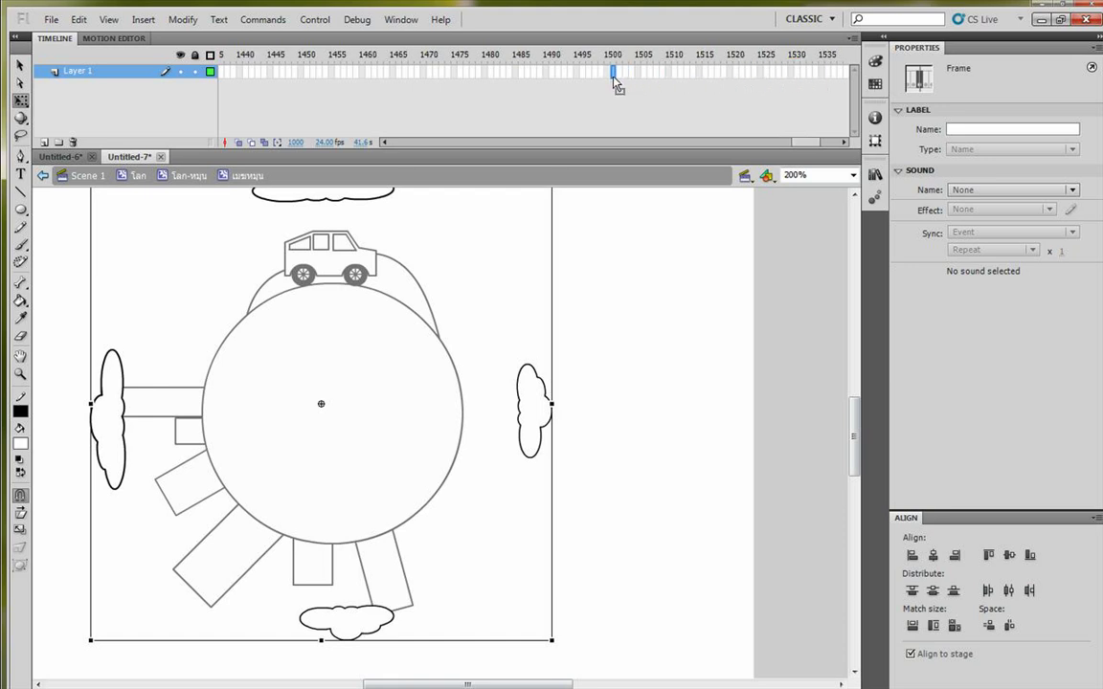
{"action": "left_click_drag", "start_coordinate": [614, 76], "coordinate": [613, 76]}
{"action": "key", "text": "ctrl+Return"}
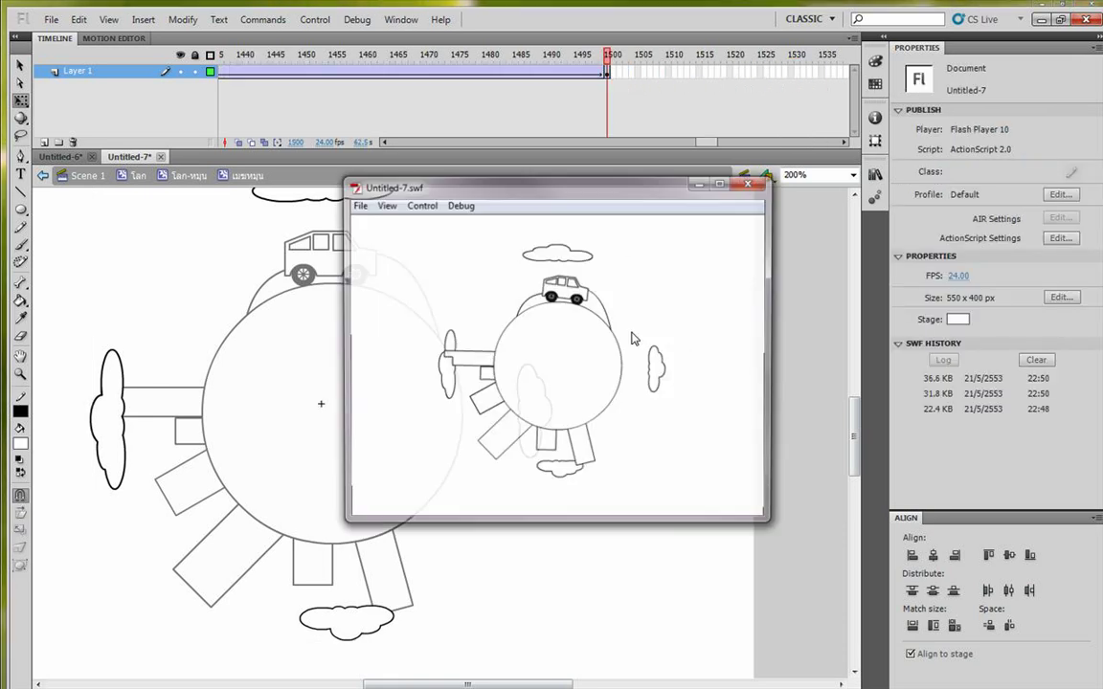
{"action": "left_click", "coordinate": [748, 185]}
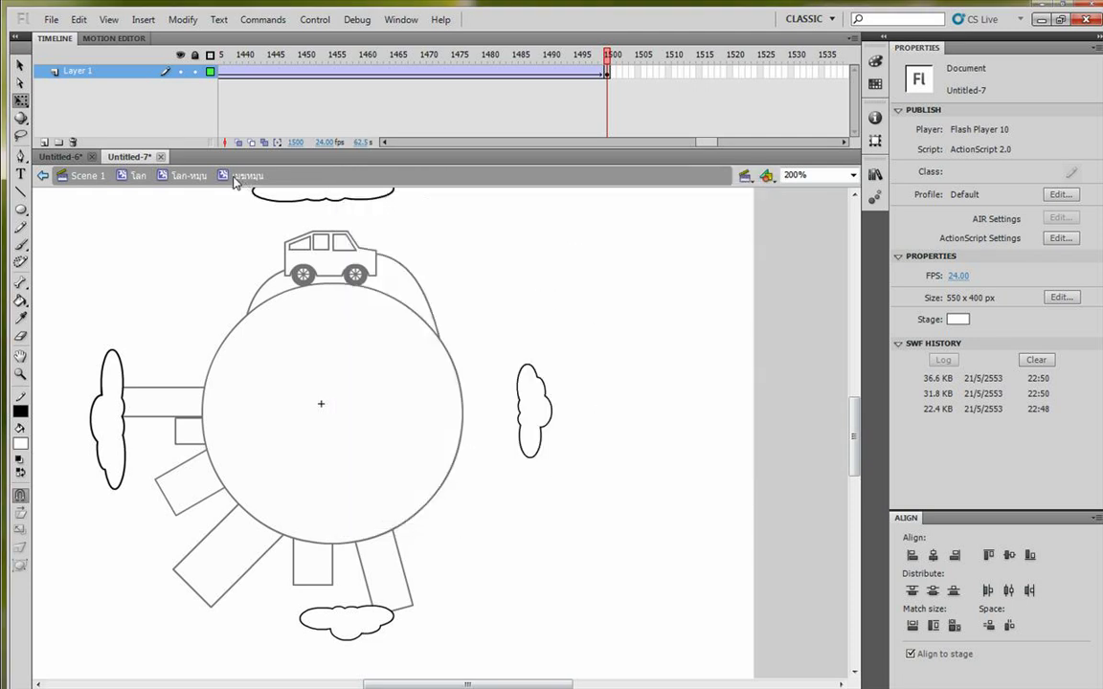
Back in โลก-หมุน, duplicate the เมฆหมุน ring and rotate the copy so its clouds fall between the existing ones, with the large clouds below.
{"action": "double_click", "coordinate": [487, 334]}
{"action": "left_click", "coordinate": [503, 306]}
{"action": "left_click", "coordinate": [540, 410]}
{"action": "left_click_drag", "start_coordinate": [537, 405], "coordinate": [526, 422], "text": "alt"}
{"action": "key", "text": "space"}
{"action": "left_click_drag", "start_coordinate": [535, 370], "coordinate": [511, 402]}
{"action": "left_click_drag", "start_coordinate": [532, 223], "coordinate": [552, 349]}
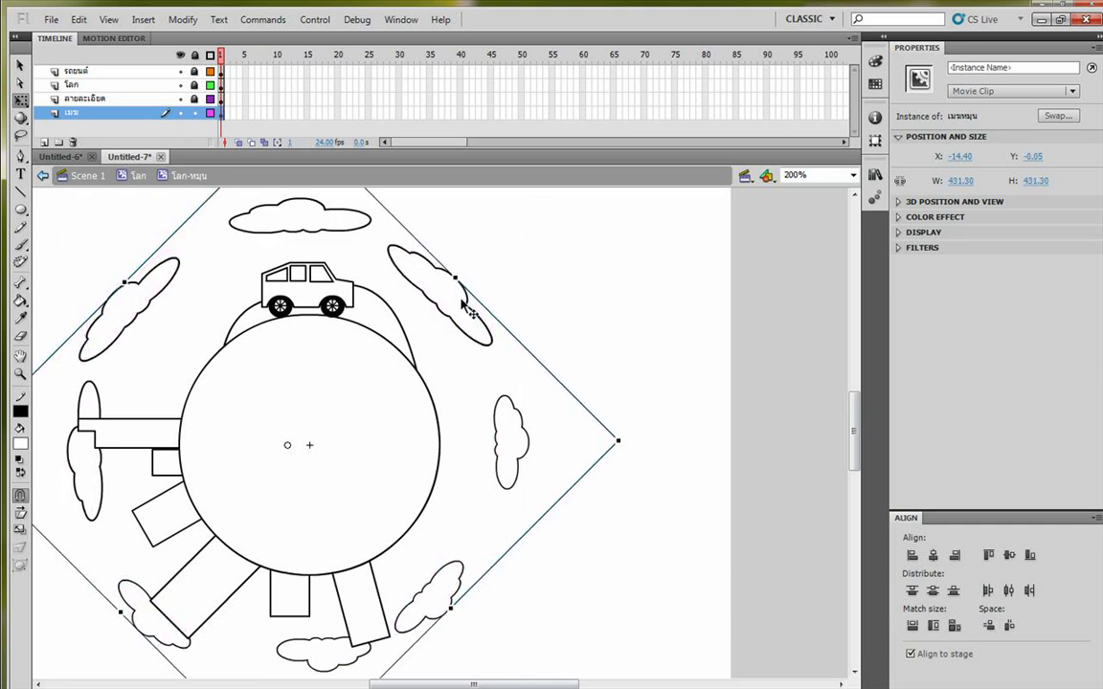
{"action": "left_click_drag", "start_coordinate": [633, 440], "coordinate": [131, 459]}
{"action": "left_click_drag", "start_coordinate": [416, 270], "coordinate": [422, 270]}
Inside เมฆหมุน, move the tween's end keyframe to frame 2000 and return to the โลก-หมุน symbol.
{"action": "double_click", "coordinate": [423, 271]}
{"action": "left_click_drag", "start_coordinate": [388, 136], "coordinate": [707, 141]}
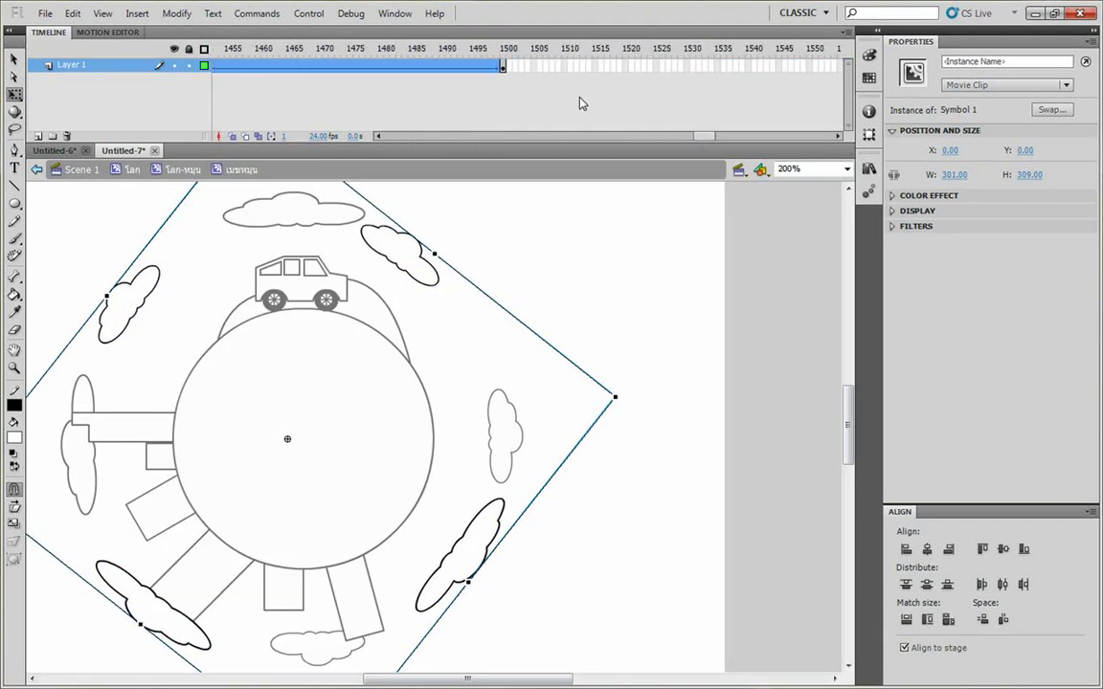
{"action": "left_click", "coordinate": [504, 68]}
{"action": "left_click_drag", "start_coordinate": [503, 68], "coordinate": [795, 75]}
{"action": "left_click_drag", "start_coordinate": [719, 91], "coordinate": [717, 67]}
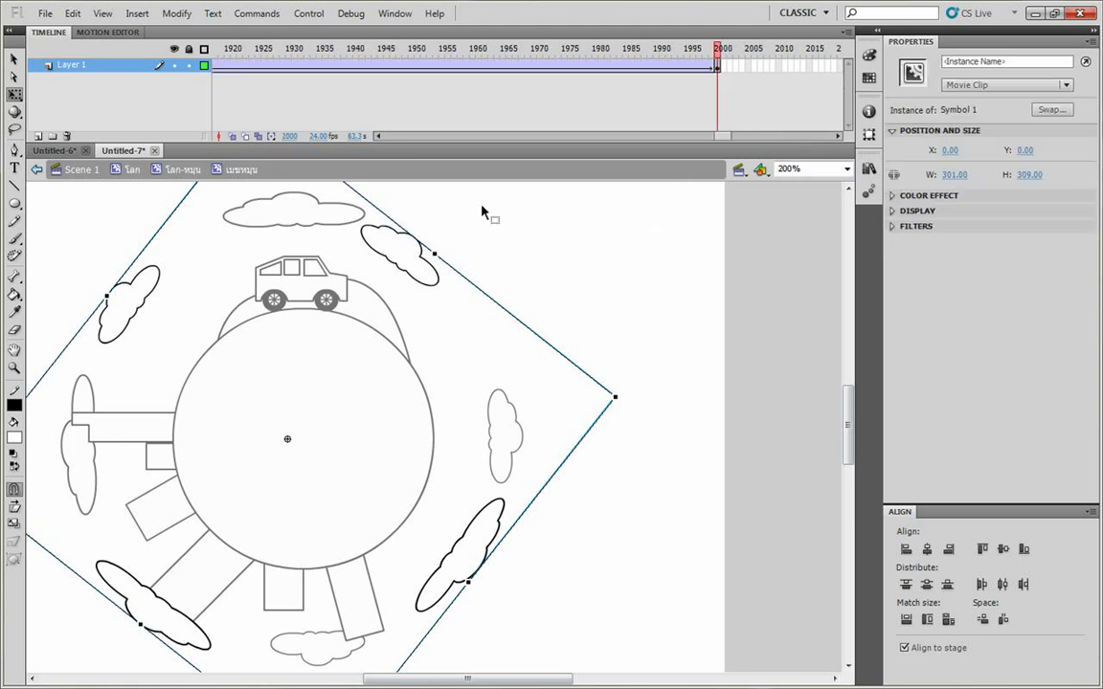
{"action": "left_click", "coordinate": [483, 209]}
{"action": "left_click", "coordinate": [171, 173]}
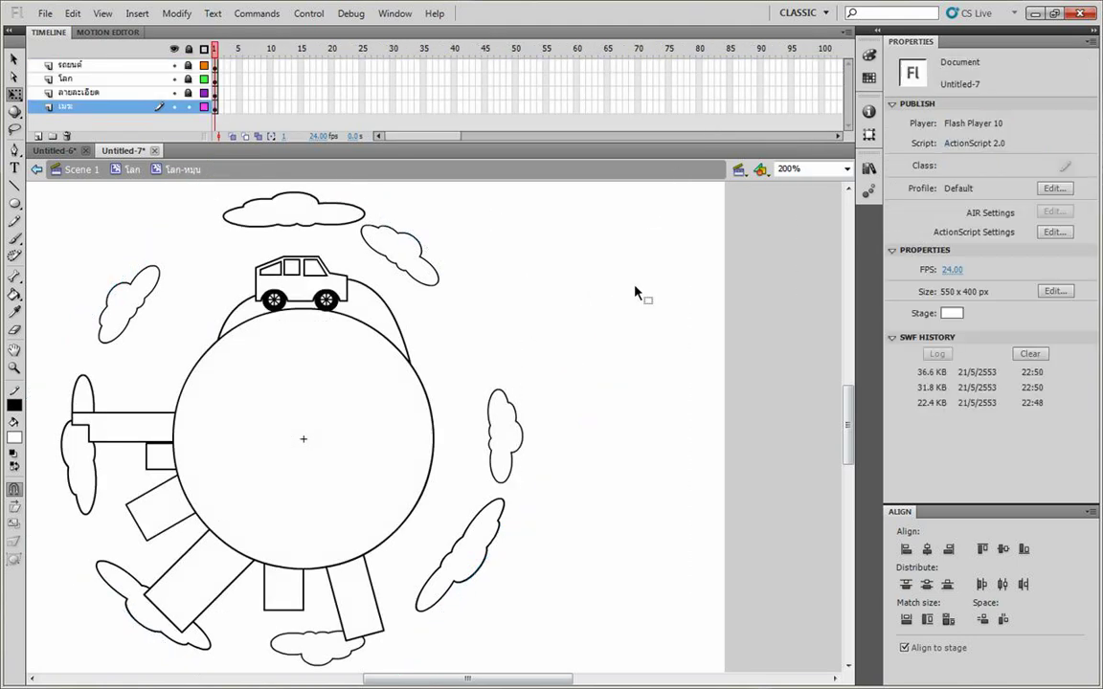
Test the movie in a maximized preview and enlarge the animation to fill the window.
{"action": "key", "text": "ctrl+Return"}
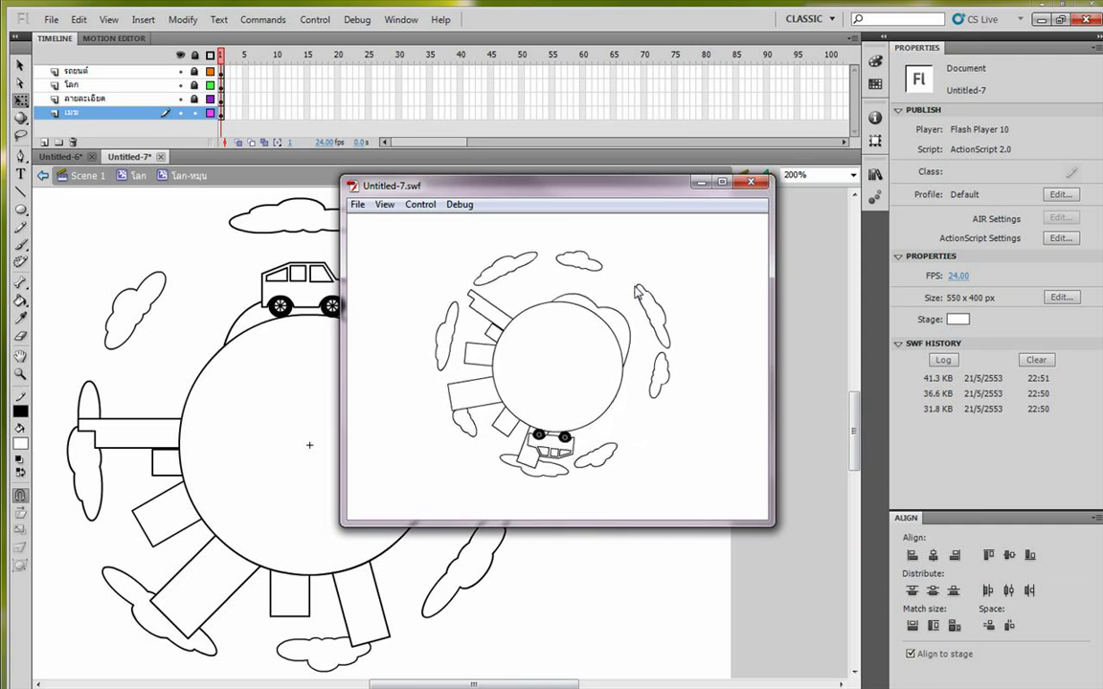
{"action": "left_click", "coordinate": [721, 183]}
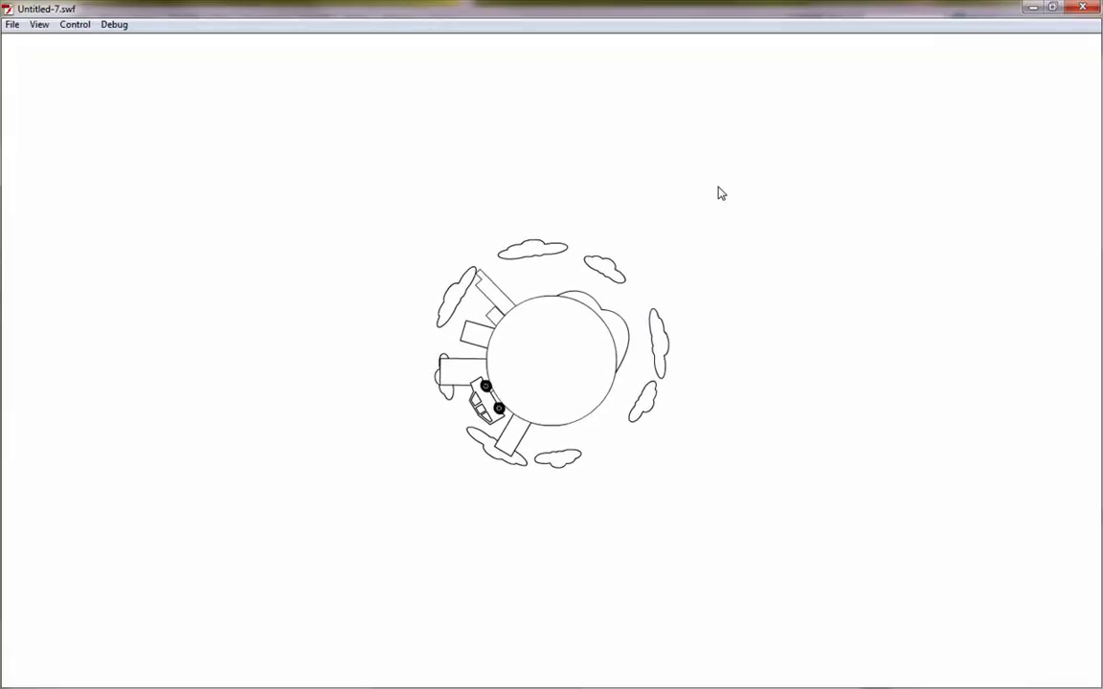
{"action": "right_click", "coordinate": [689, 302]}
{"action": "left_click", "coordinate": [752, 365]}
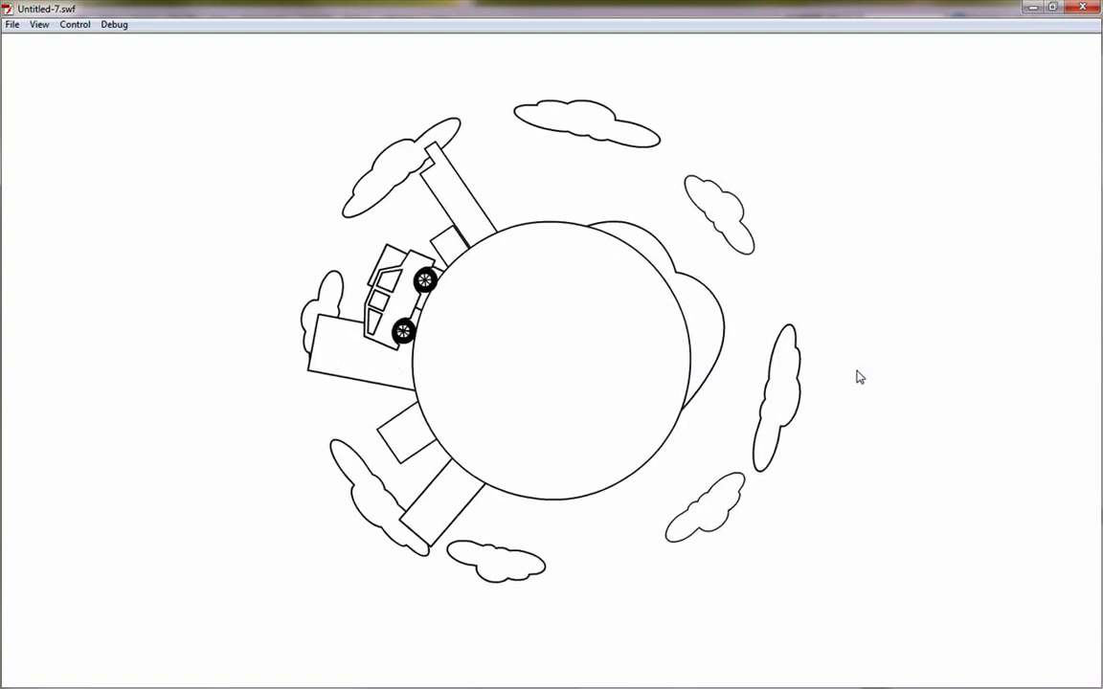